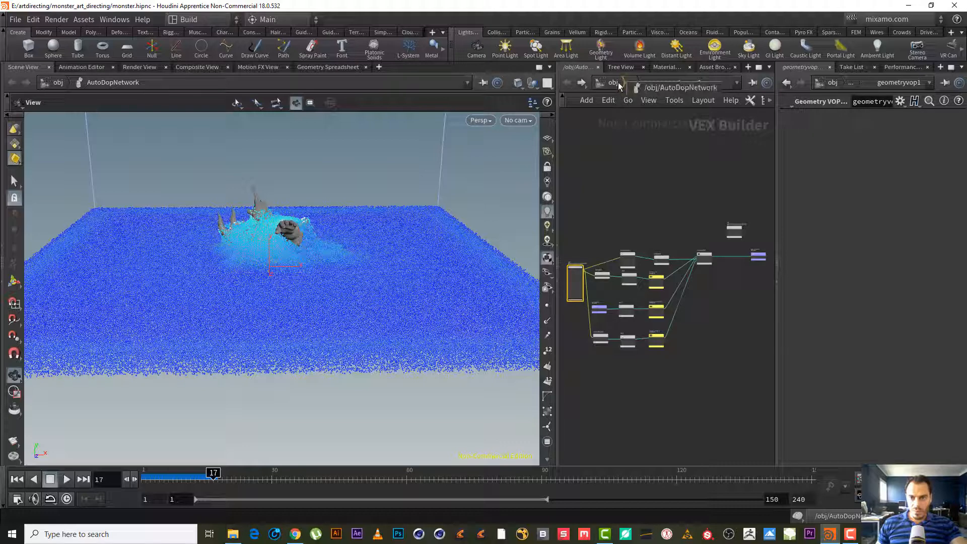
- Enter the flattank_fluid_extended geometry network from the object level and return to the first frame
{"action": "left_click", "coordinate": [613, 83]}
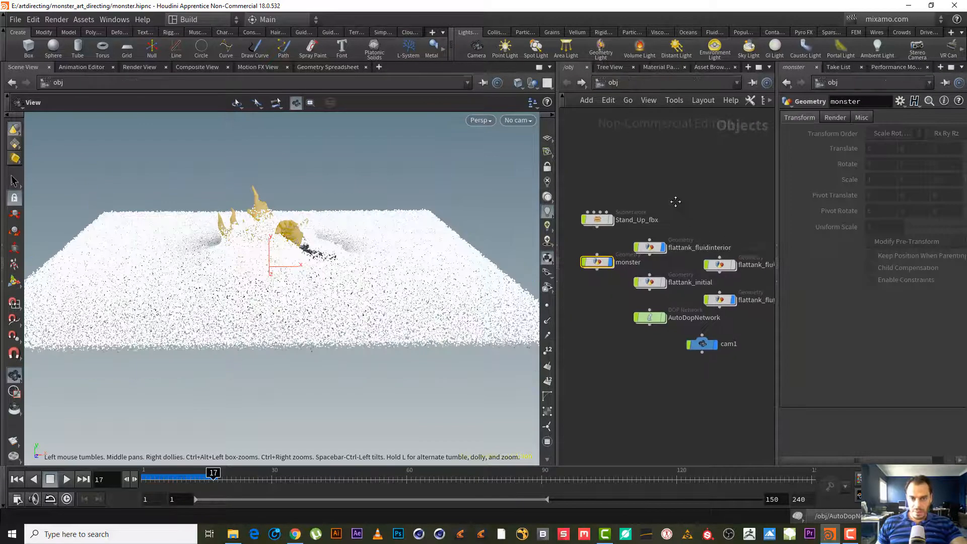
{"action": "left_click_drag", "start_coordinate": [558, 301], "coordinate": [436, 300]}
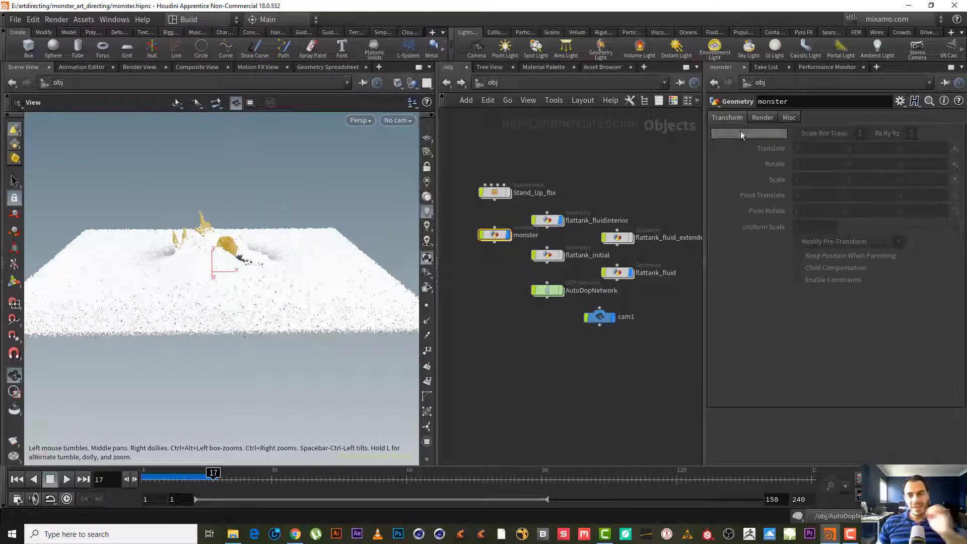
{"action": "middle_click_drag", "start_coordinate": [593, 193], "coordinate": [574, 166]}
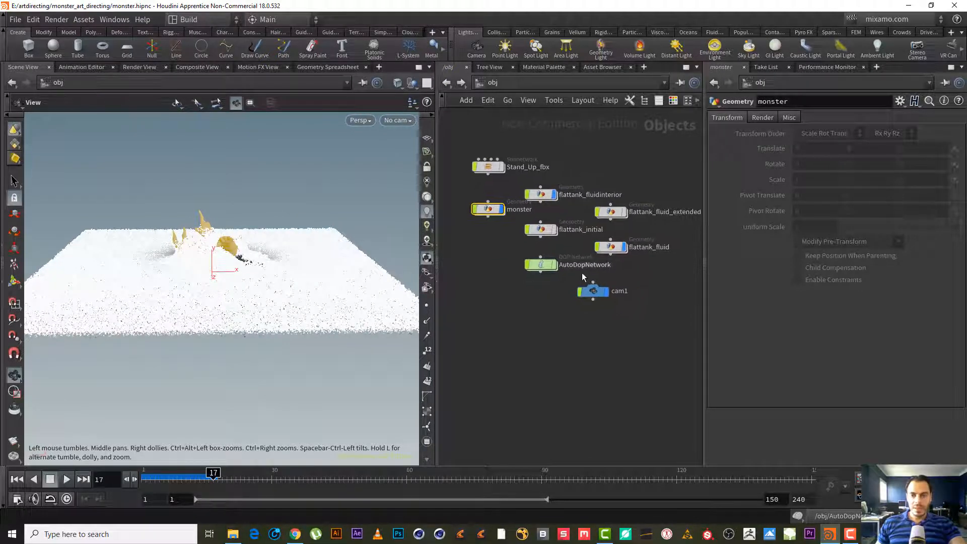
{"action": "scroll", "coordinate": [624, 348], "scroll_direction": "up", "scroll_amount": 2}
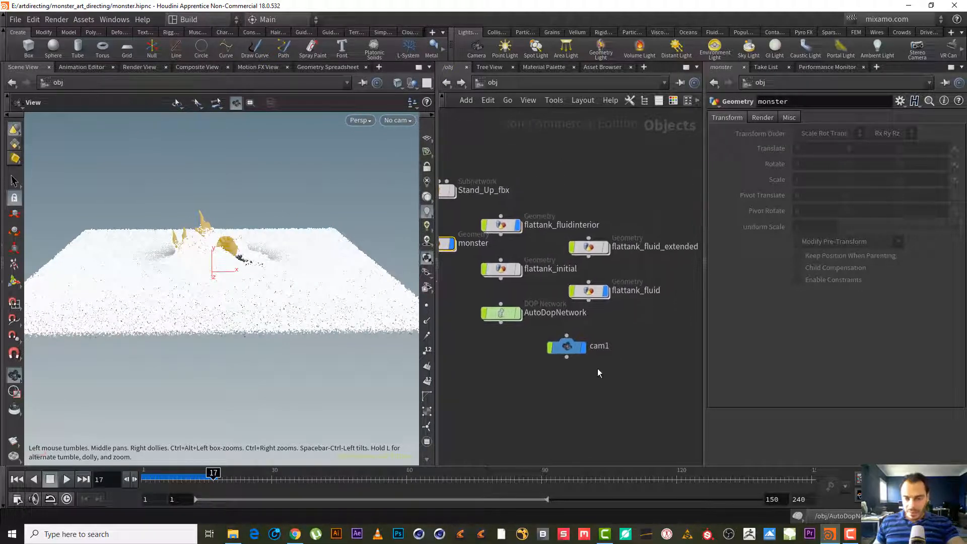
{"action": "middle_click_drag", "start_coordinate": [600, 203], "coordinate": [591, 228]}
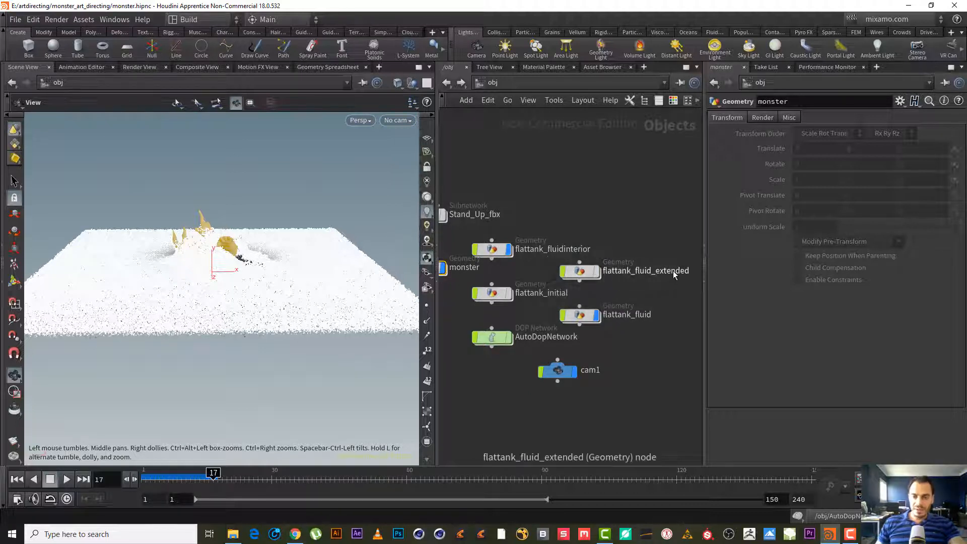
{"action": "double_click", "coordinate": [579, 272]}
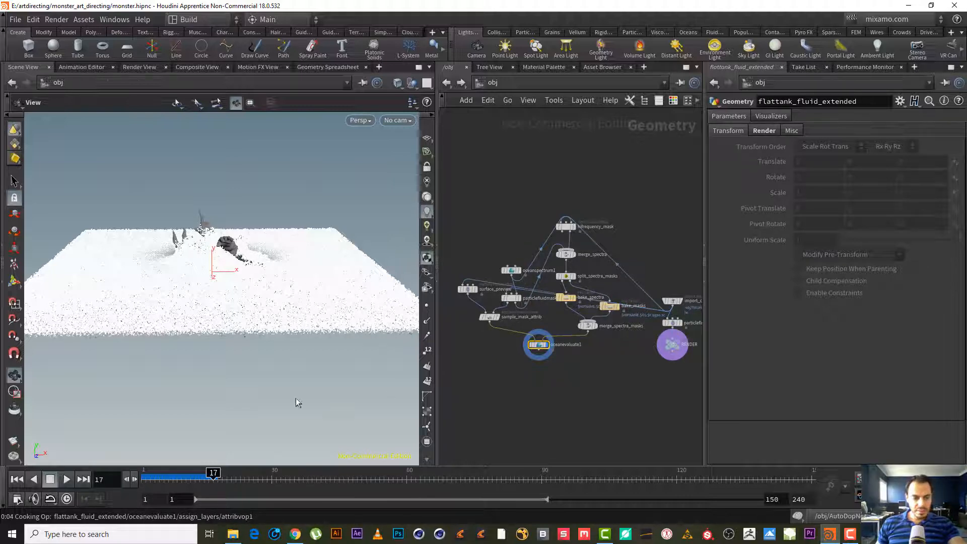
{"action": "left_click", "coordinate": [19, 480]}
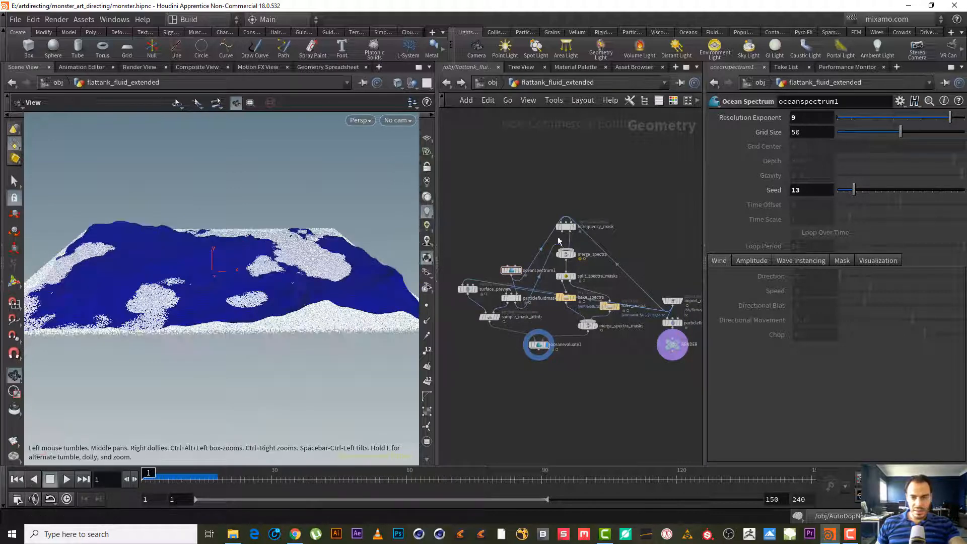
- Move the oceanspectrum1 and import_cached_fluid nodes to the top of the network
{"action": "left_click_drag", "start_coordinate": [513, 274], "coordinate": [525, 187]}
{"action": "middle_click_drag", "start_coordinate": [663, 272], "coordinate": [651, 293]}
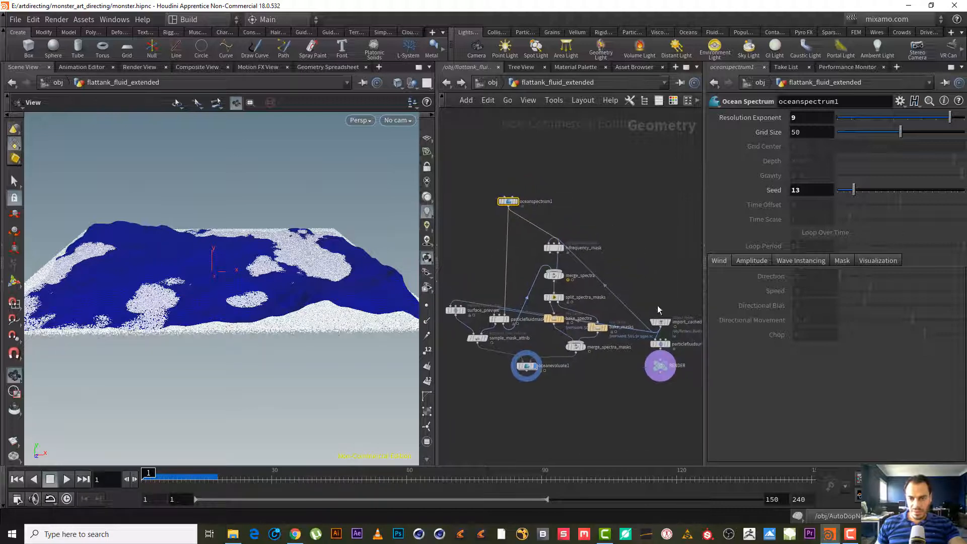
{"action": "left_click_drag", "start_coordinate": [660, 320], "coordinate": [450, 205]}
{"action": "middle_click_drag", "start_coordinate": [586, 419], "coordinate": [604, 425]}
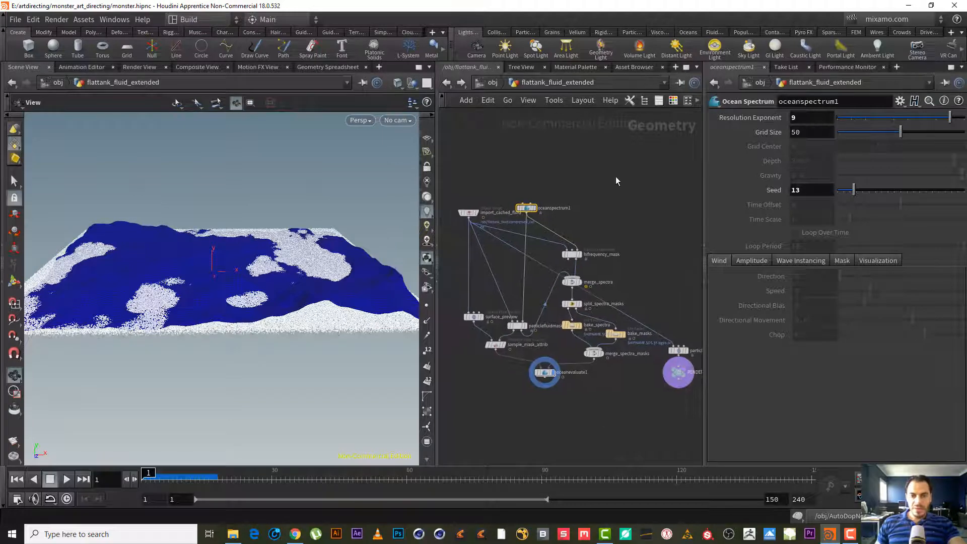
{"action": "scroll", "coordinate": [592, 223], "scroll_direction": "up", "scroll_amount": 5}
{"action": "left_click", "coordinate": [623, 224]}
{"action": "middle_click_drag", "start_coordinate": [577, 208], "coordinate": [649, 195]}
{"action": "left_click_drag", "start_coordinate": [640, 192], "coordinate": [524, 156]}
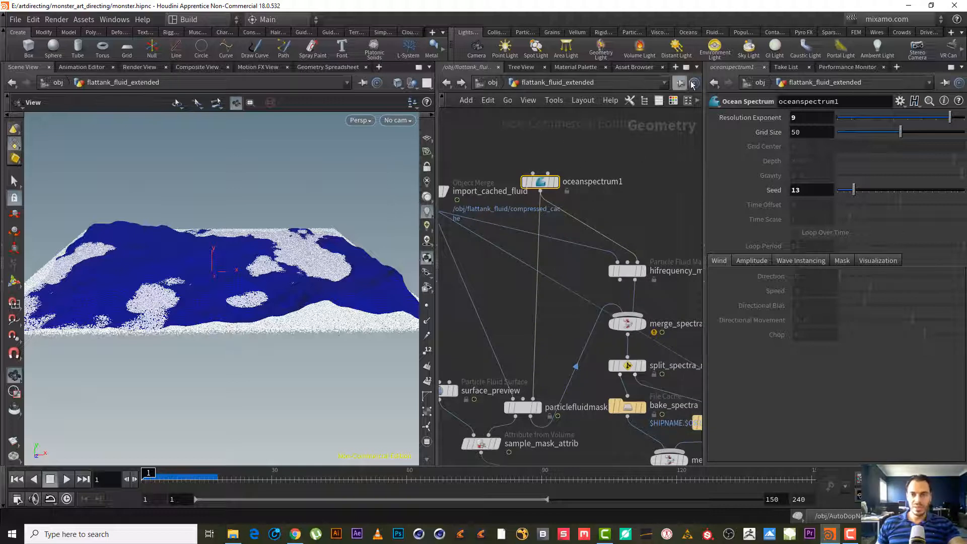
- Examine the oceanspectrum1 node's connections and the ocean surface in the viewport
{"action": "left_click", "coordinate": [689, 32]}
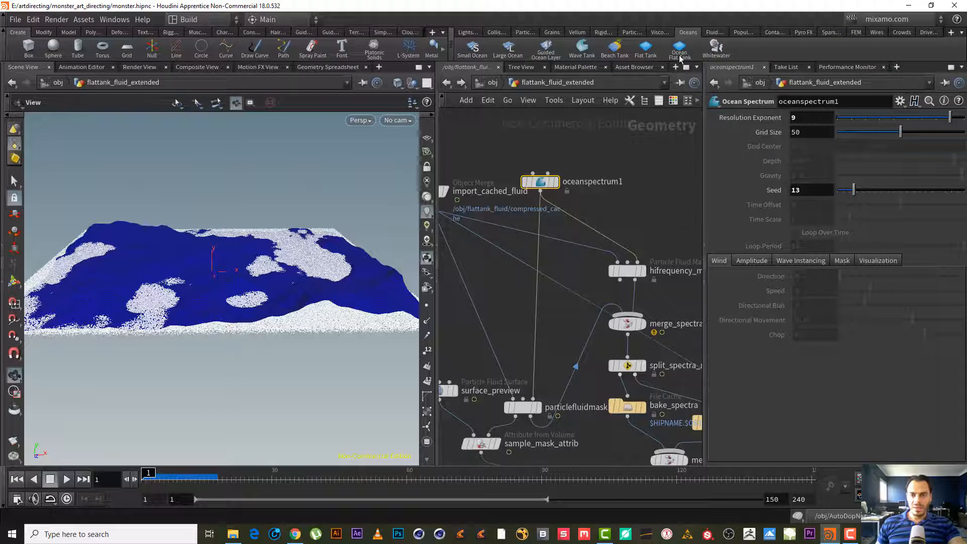
{"action": "left_click", "coordinate": [594, 155]}
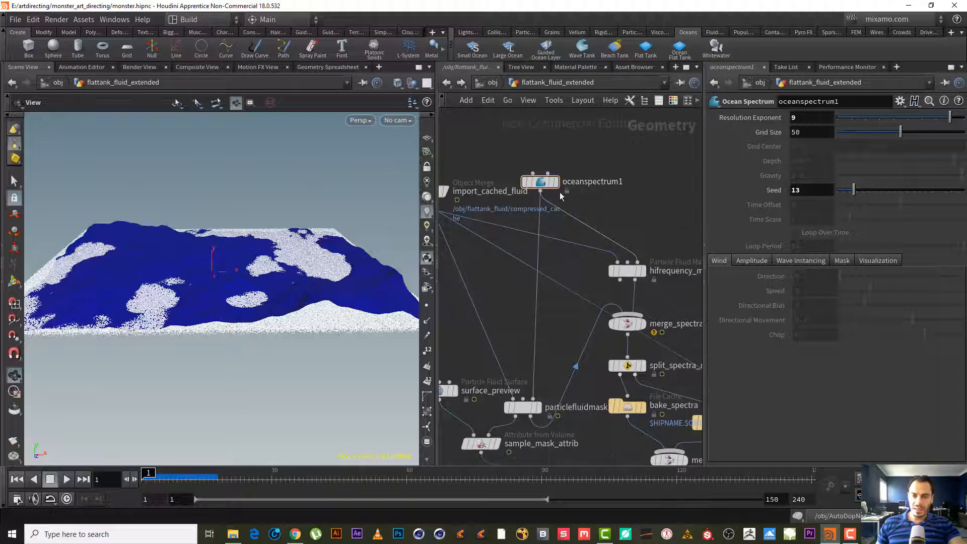
{"action": "middle_click_drag", "start_coordinate": [623, 200], "coordinate": [645, 141]}
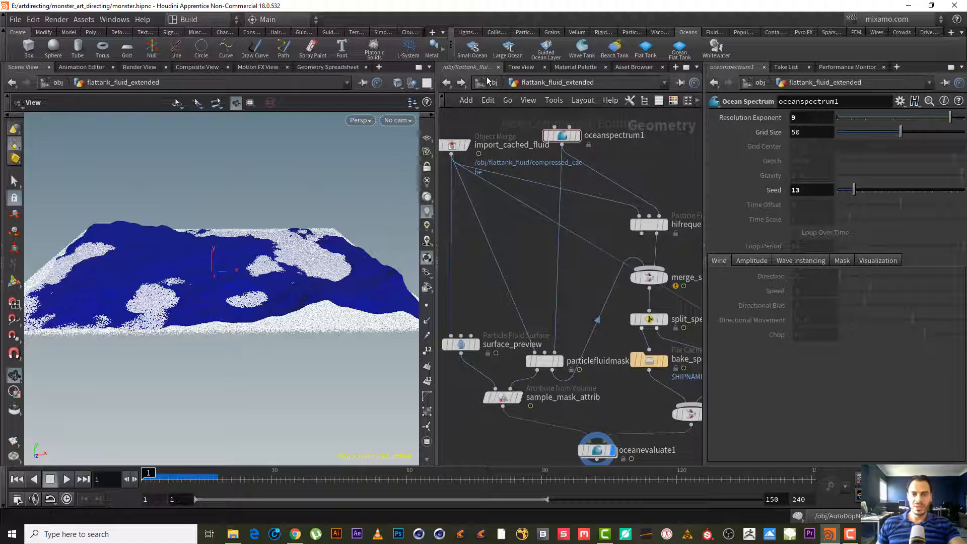
{"action": "middle_click_drag", "start_coordinate": [641, 161], "coordinate": [627, 155]}
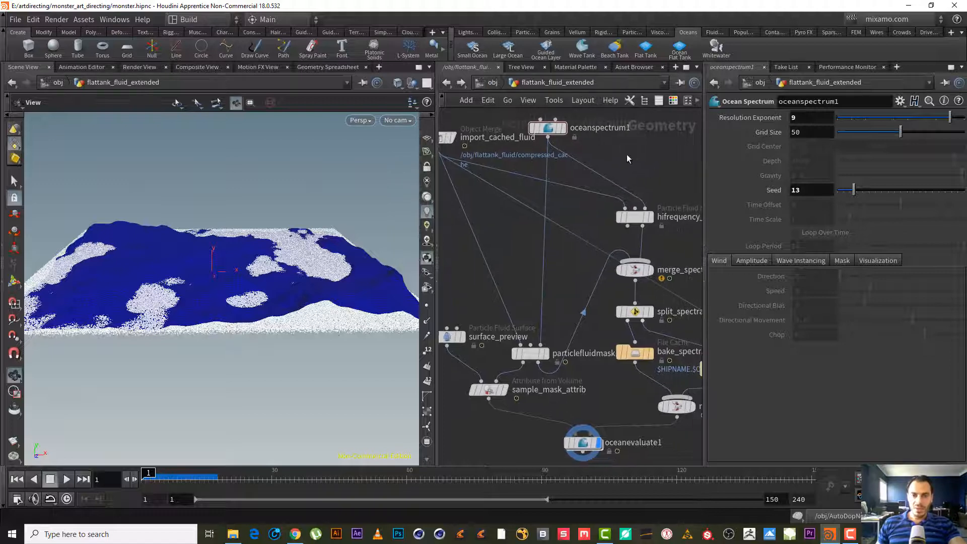
{"action": "scroll", "coordinate": [256, 280], "scroll_direction": "up", "scroll_amount": 5}
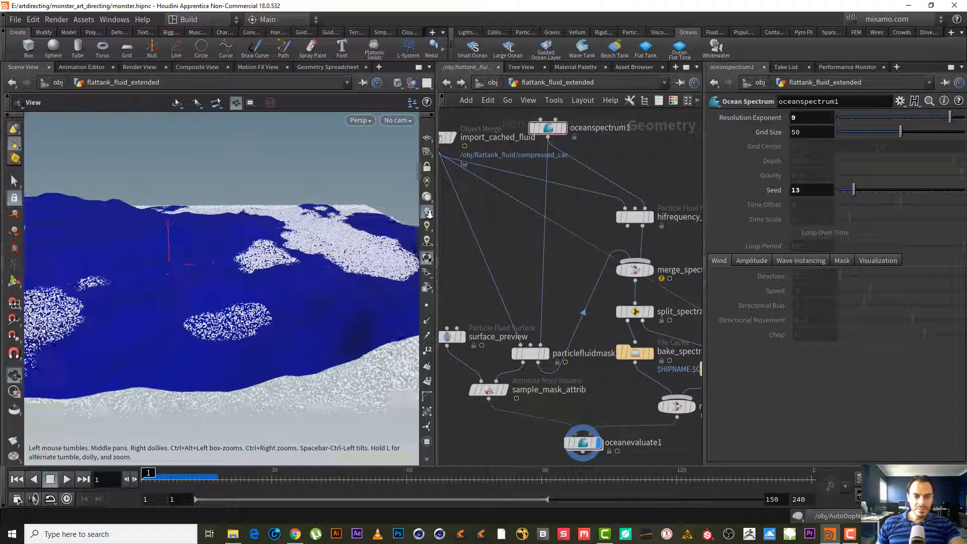
{"action": "mouse_move", "coordinate": [252, 276]}
{"action": "left_mouse_down"}
{"action": "mouse_move", "coordinate": [178, 348]}
{"action": "mouse_move", "coordinate": [260, 278]}
{"action": "left_mouse_up"}
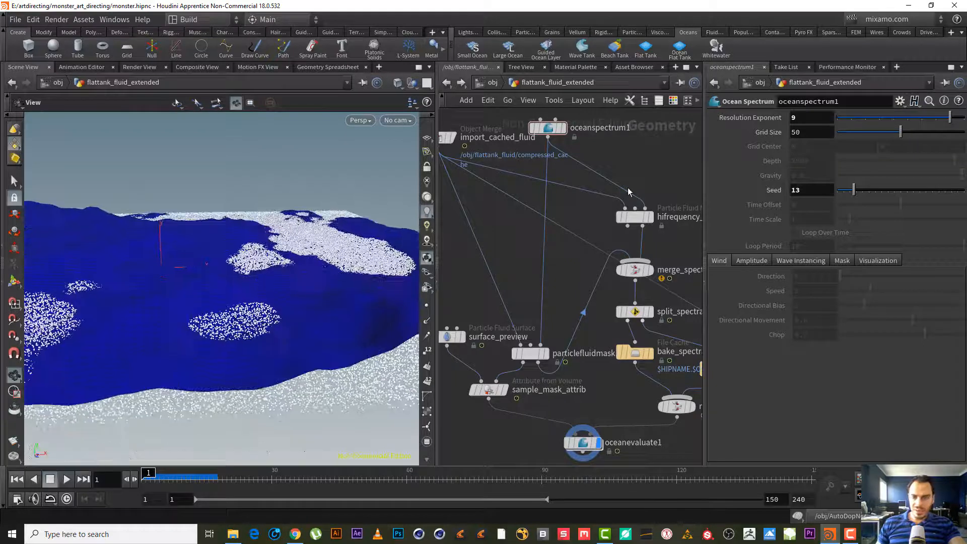
{"action": "middle_click_drag", "start_coordinate": [637, 171], "coordinate": [590, 243]}
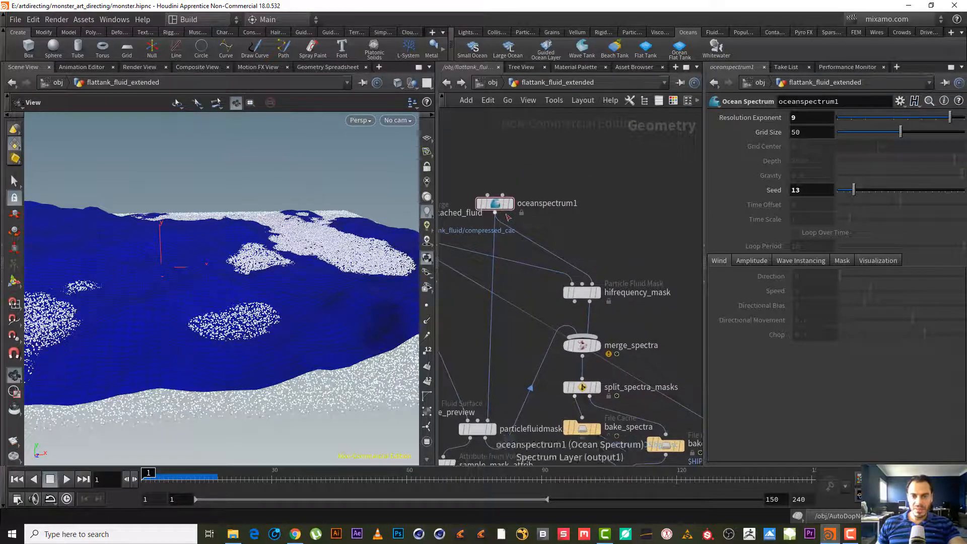
{"action": "left_click_drag", "start_coordinate": [503, 198], "coordinate": [511, 174]}
{"action": "mouse_move", "coordinate": [571, 234]}
{"action": "middle_mouse_down"}
{"action": "mouse_move", "coordinate": [607, 180]}
{"action": "mouse_move", "coordinate": [585, 228]}
{"action": "middle_mouse_up"}
{"action": "left_click_drag", "start_coordinate": [597, 194], "coordinate": [504, 140]}
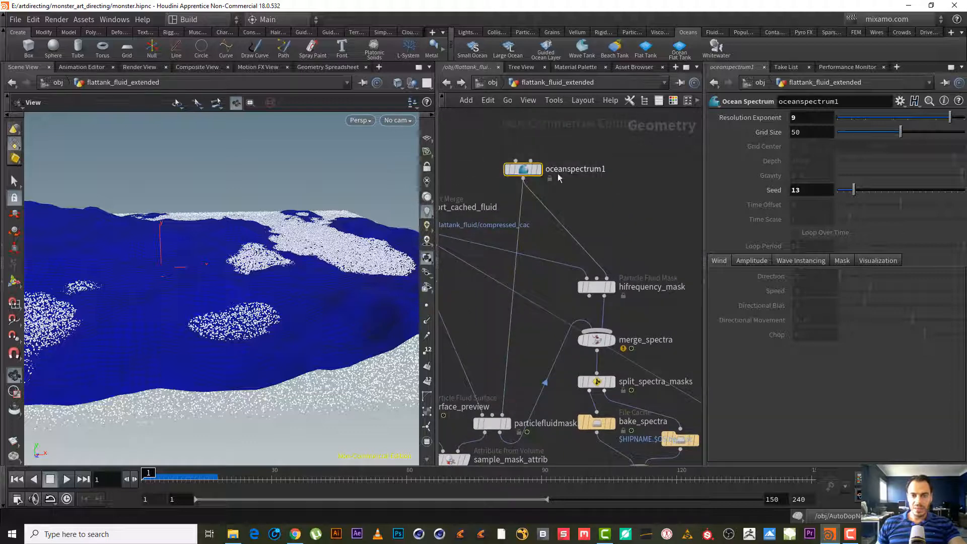
{"action": "left_click_drag", "start_coordinate": [591, 192], "coordinate": [498, 151]}
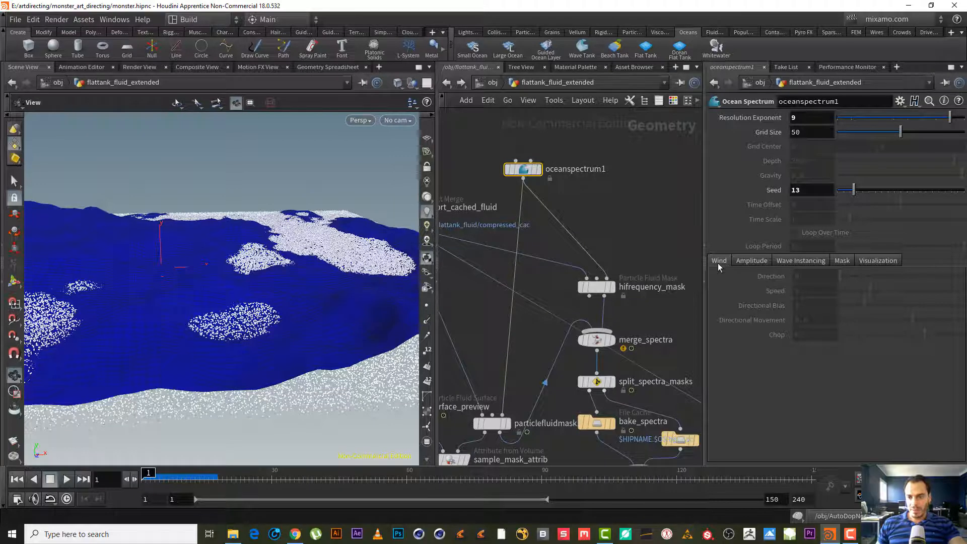
{"action": "middle_click_drag", "start_coordinate": [587, 217], "coordinate": [679, 88]}
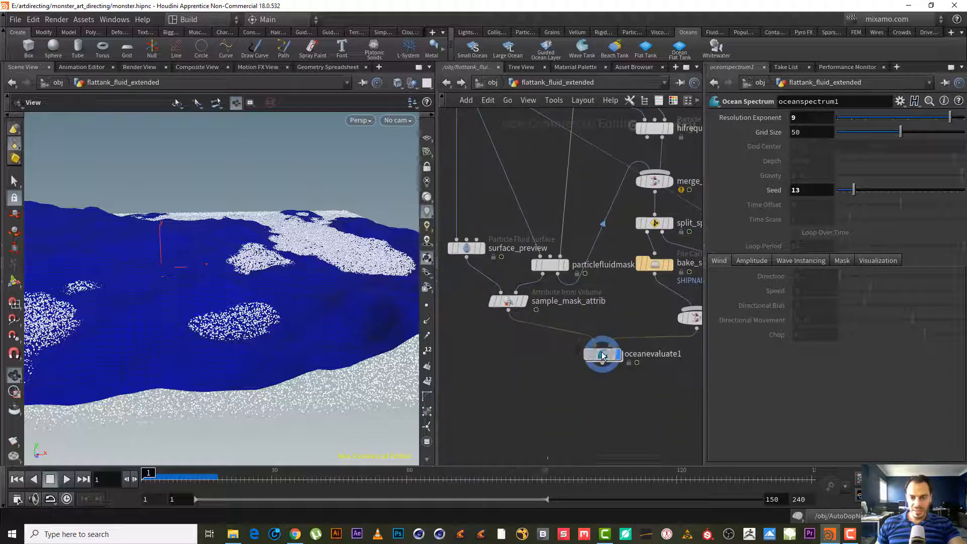
- Select the oceanevaluate1 node and set the viewport to hide other objects
{"action": "left_click", "coordinate": [603, 354]}
{"action": "left_click", "coordinate": [414, 84]}
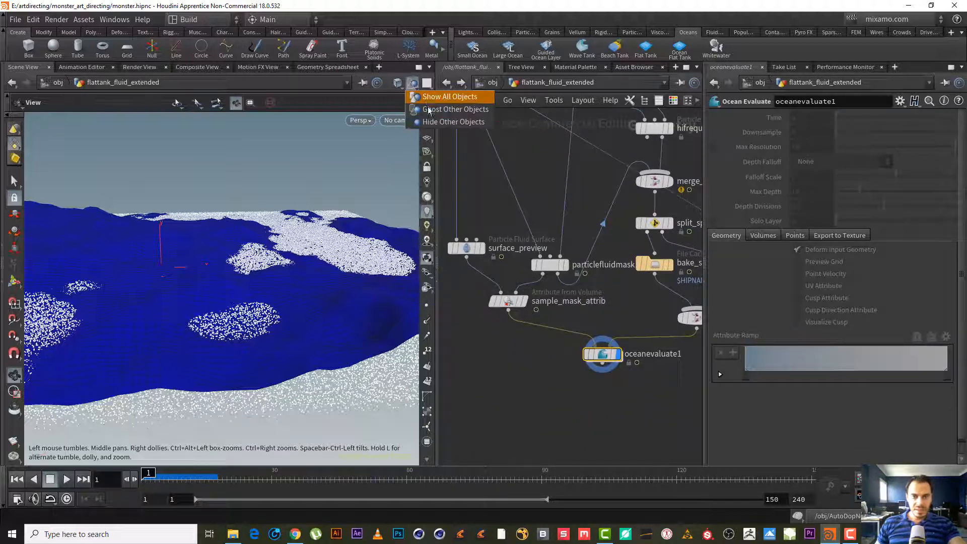
{"action": "left_click", "coordinate": [431, 123]}
{"action": "left_click_drag", "start_coordinate": [199, 305], "coordinate": [258, 276]}
- Include the oceanspectrum1 wind Speed parameter in the current take
{"action": "middle_click_drag", "start_coordinate": [599, 171], "coordinate": [578, 440]}
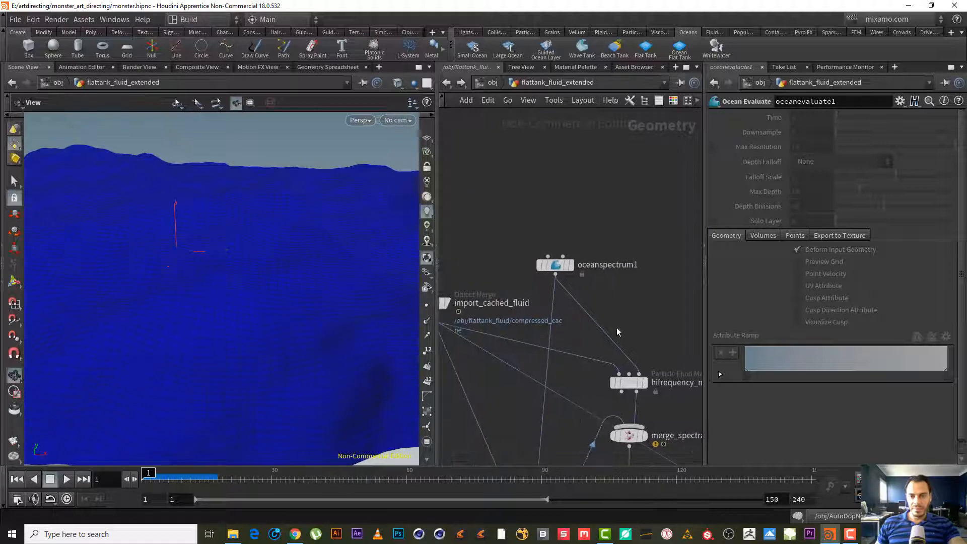
{"action": "left_click_drag", "start_coordinate": [633, 306], "coordinate": [537, 239]}
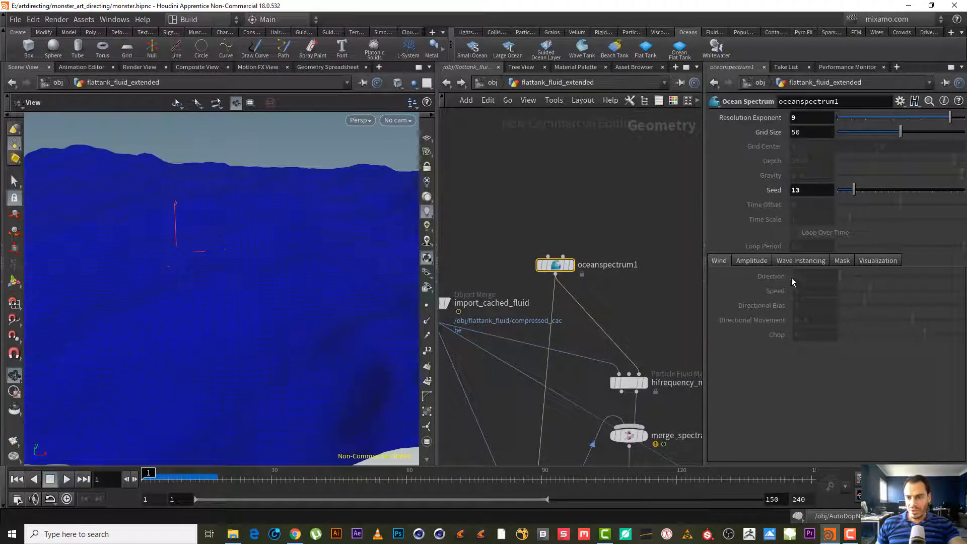
{"action": "right_click", "coordinate": [769, 291]}
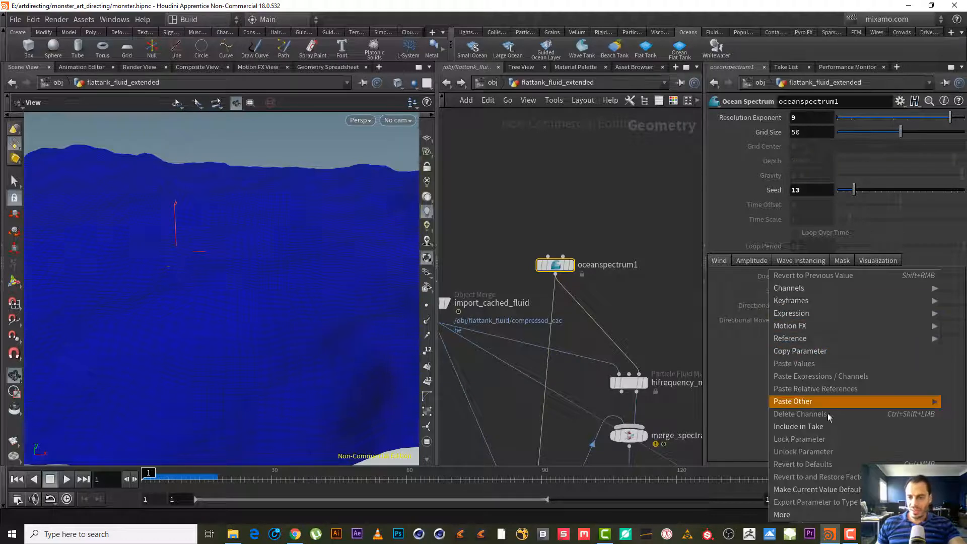
{"action": "left_click", "coordinate": [829, 427]}
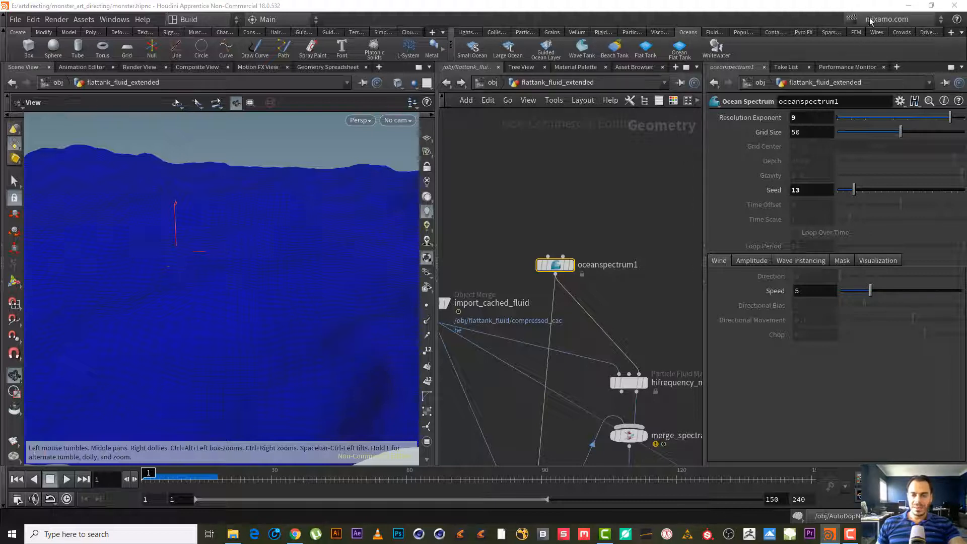
- Set the oceanspectrum1 wind Speed to 2
{"action": "middle_click_drag", "start_coordinate": [566, 216], "coordinate": [553, 187]}
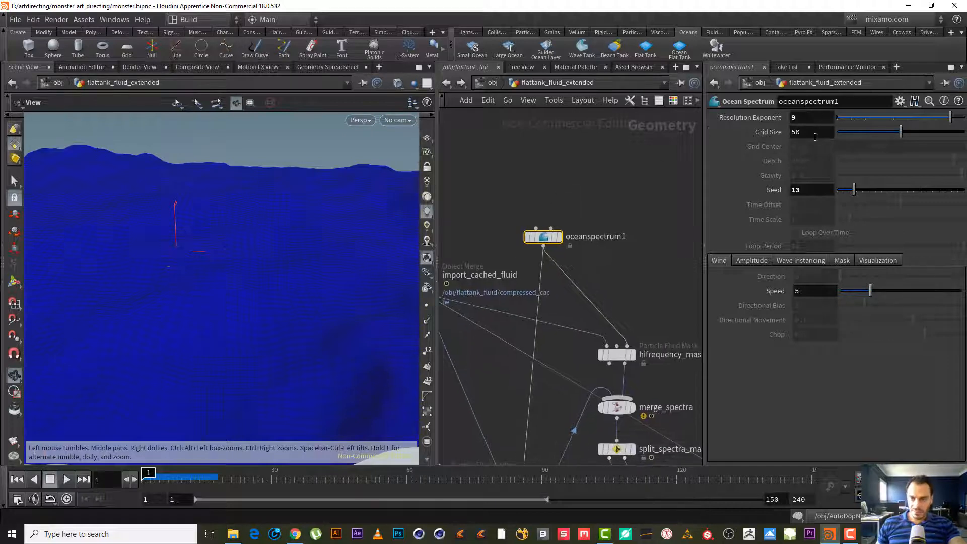
{"action": "right_click", "coordinate": [765, 277]}
{"action": "left_click", "coordinate": [723, 287]}
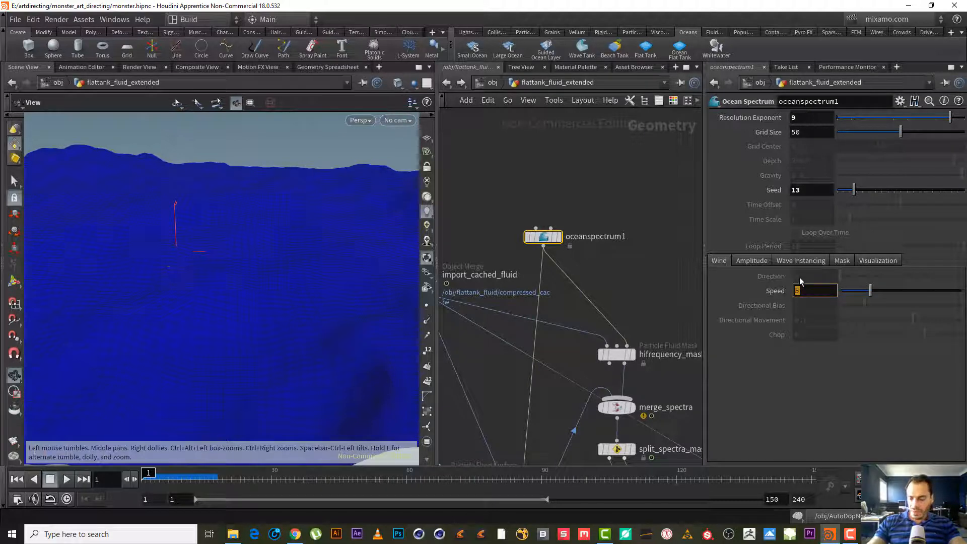
{"action": "type", "text": "2"}
{"action": "key", "text": "Return"}
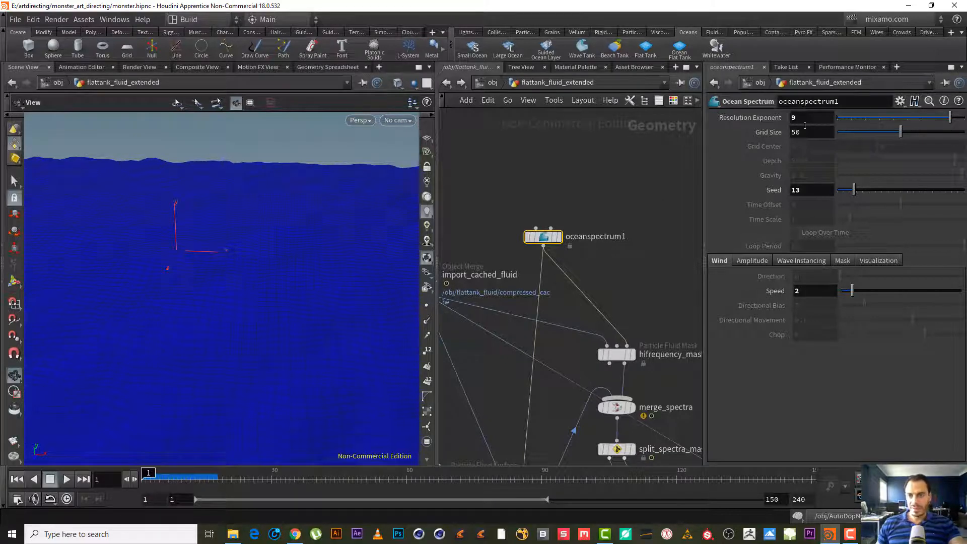
- Set the oceanspectrum1 Resolution Exponent to 8
{"action": "left_click_drag", "start_coordinate": [804, 119], "coordinate": [709, 118]}
{"action": "type", "text": "8"}
{"action": "key", "text": "Return"}
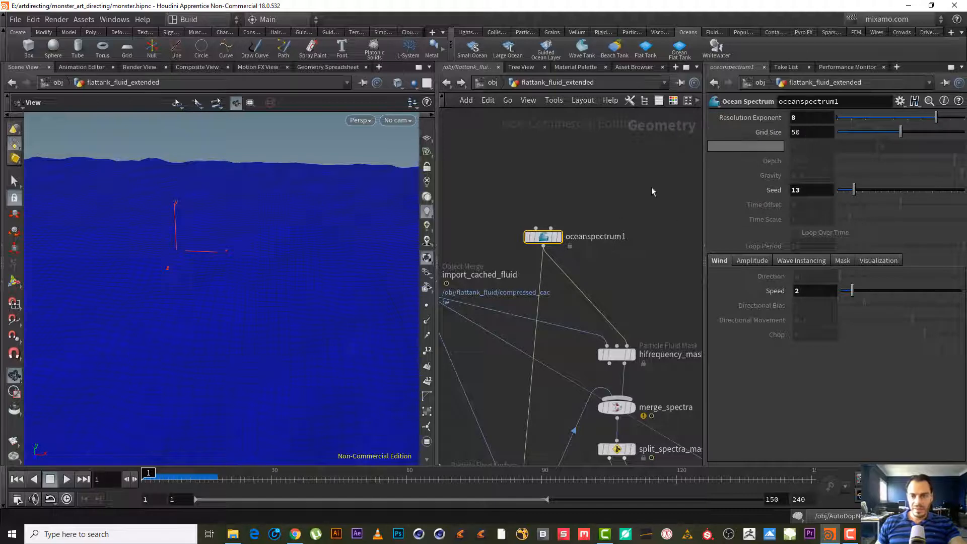
- Insert a Merge node on the wire directly below oceanspectrum1
{"action": "middle_click_drag", "start_coordinate": [618, 197], "coordinate": [582, 182]}
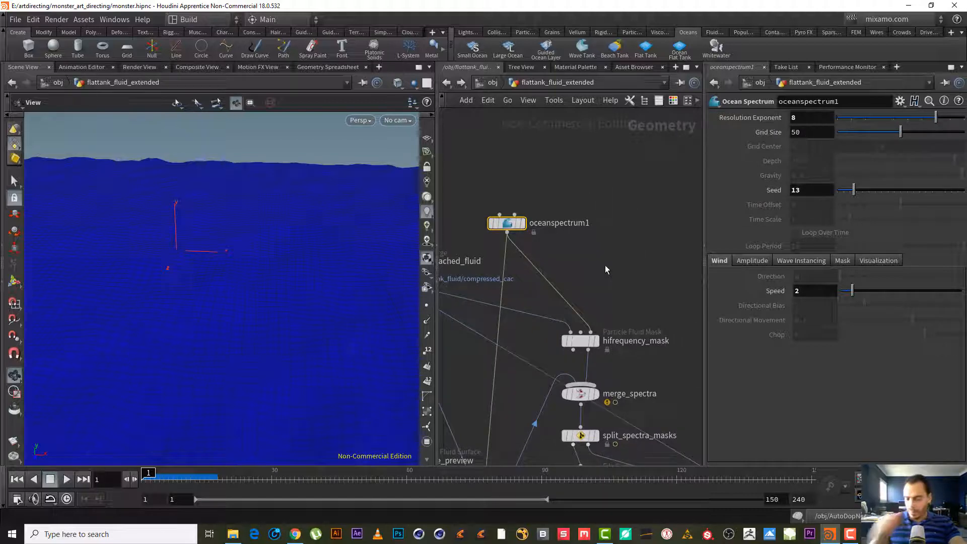
{"action": "key", "text": "Tab"}
{"action": "type", "text": "merg"}
{"action": "key", "text": "Return"}
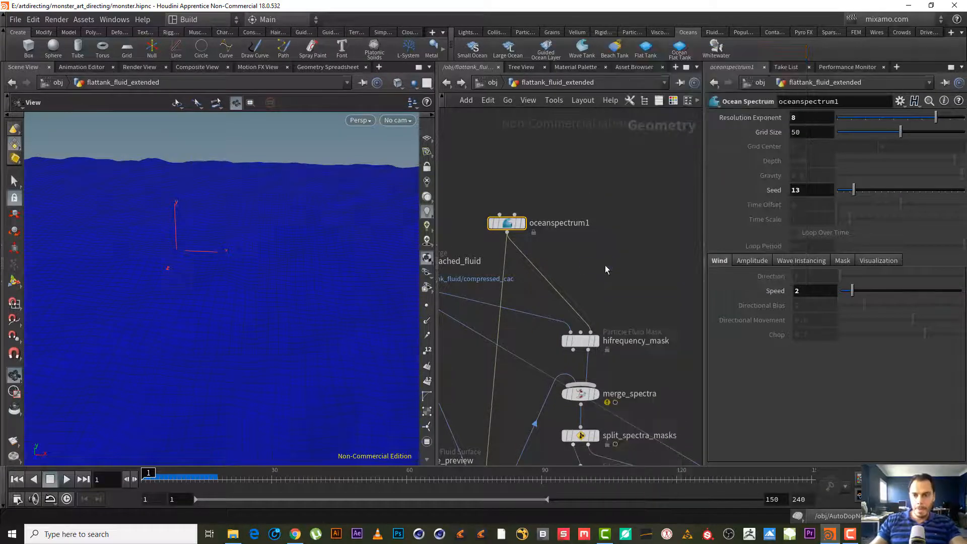
{"action": "left_click", "coordinate": [507, 267]}
{"action": "mouse_move", "coordinate": [510, 266]}
{"action": "left_mouse_down"}
{"action": "mouse_move", "coordinate": [524, 267]}
{"action": "mouse_move", "coordinate": [513, 282]}
{"action": "mouse_move", "coordinate": [520, 274]}
{"action": "left_mouse_up"}
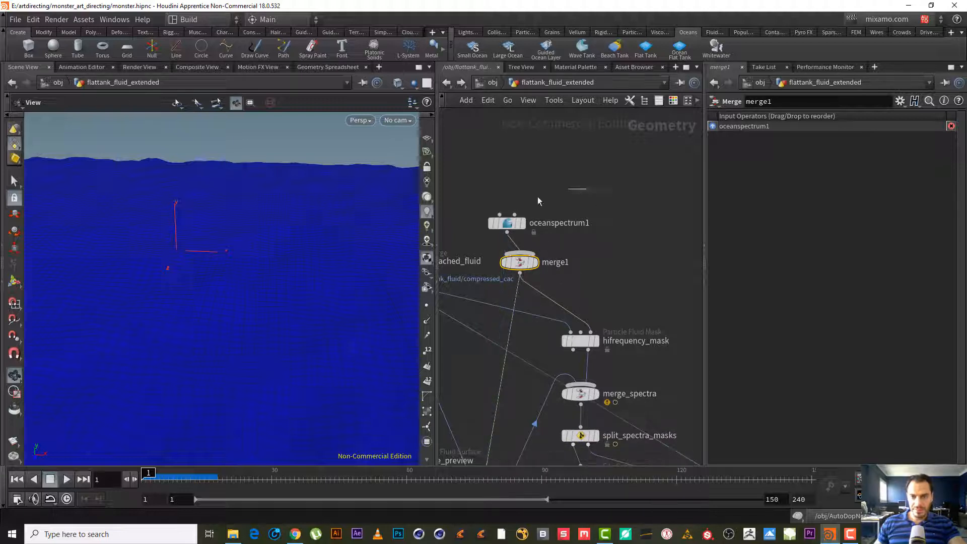
- Select oceanspectrum1 and open its Amplitude parameters
{"action": "left_click_drag", "start_coordinate": [589, 187], "coordinate": [490, 232]}
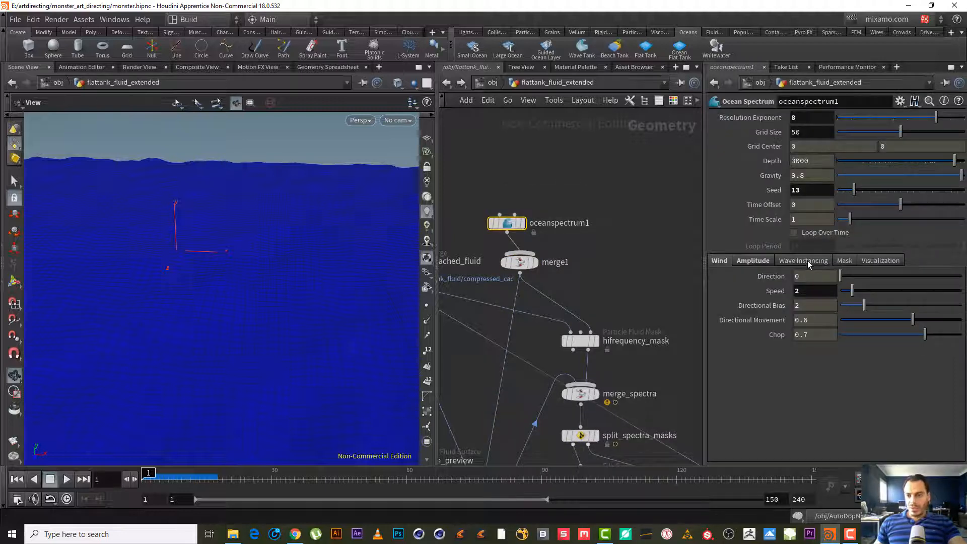
{"action": "left_click", "coordinate": [751, 261]}
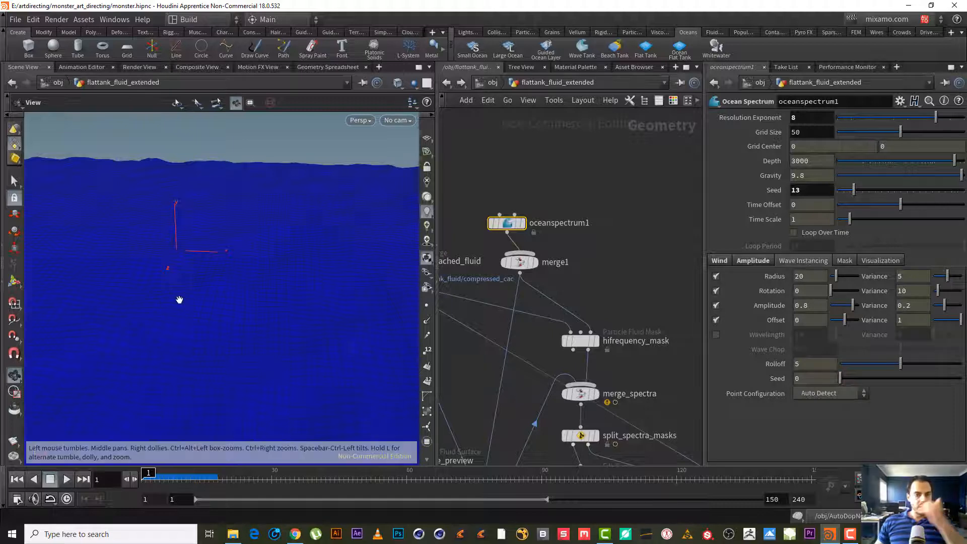
{"action": "right_click_drag", "start_coordinate": [298, 269], "coordinate": [205, 318]}
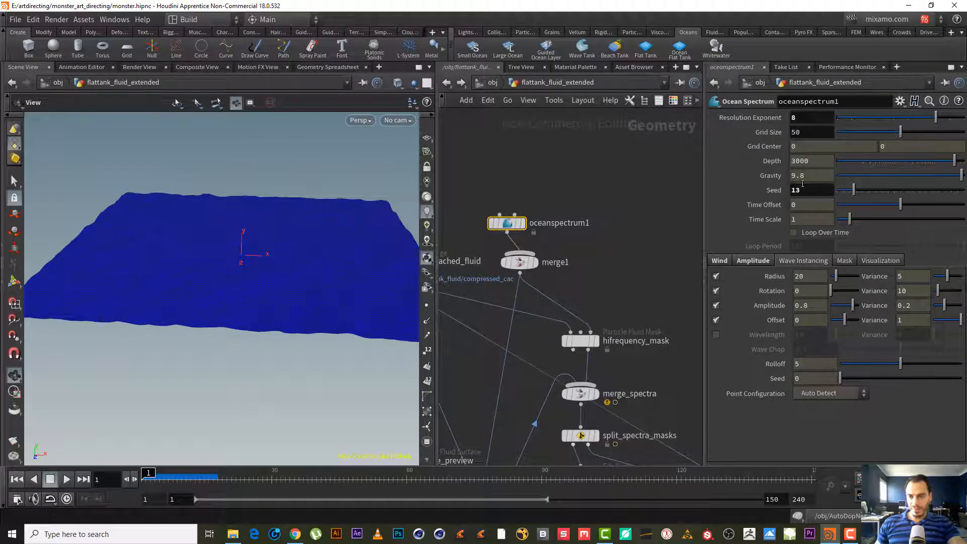
- Add a Grid node to the network above oceanspectrum1
{"action": "left_click_drag", "start_coordinate": [248, 264], "coordinate": [233, 238]}
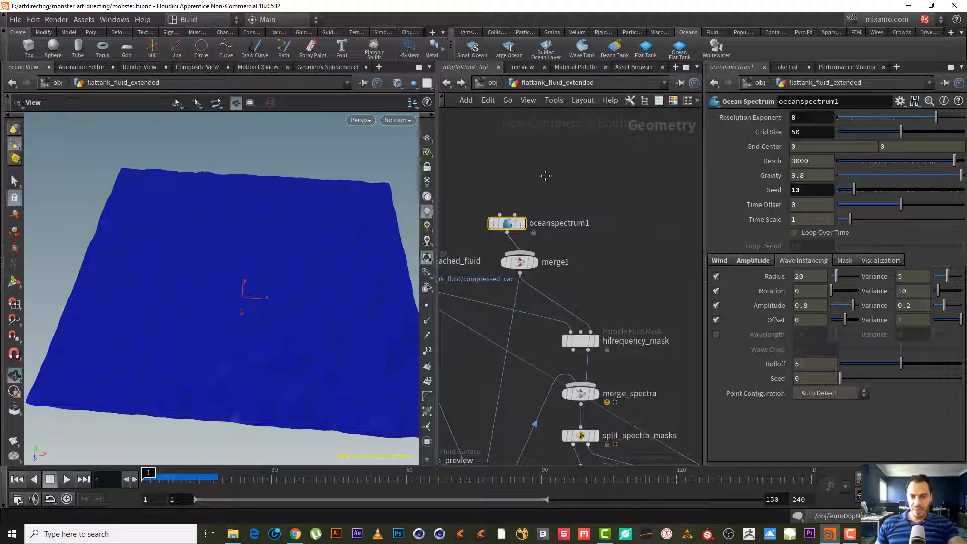
{"action": "middle_click_drag", "start_coordinate": [544, 177], "coordinate": [574, 195]}
{"action": "scroll", "coordinate": [529, 203], "scroll_direction": "down", "scroll_amount": 4}
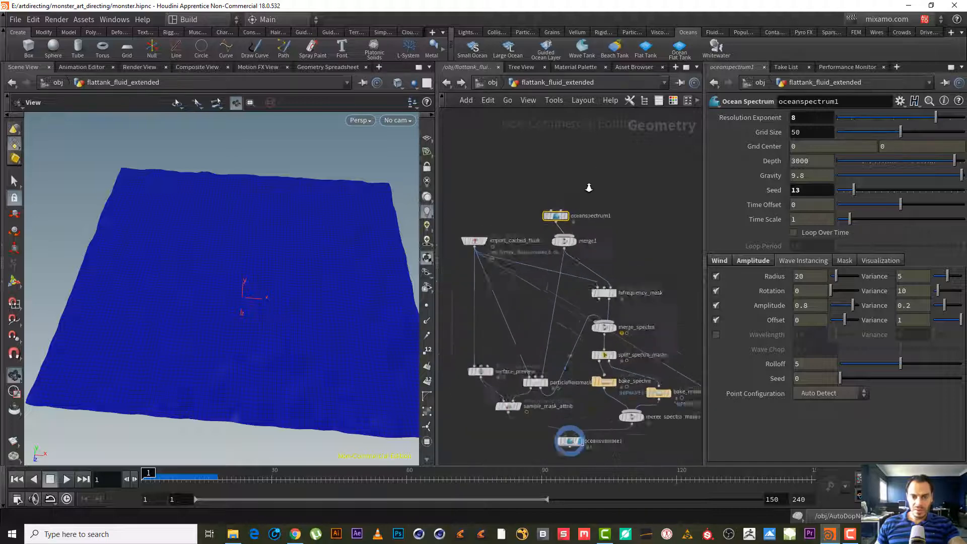
{"action": "scroll", "coordinate": [572, 183], "scroll_direction": "up", "scroll_amount": 2}
{"action": "key", "text": "Tab"}
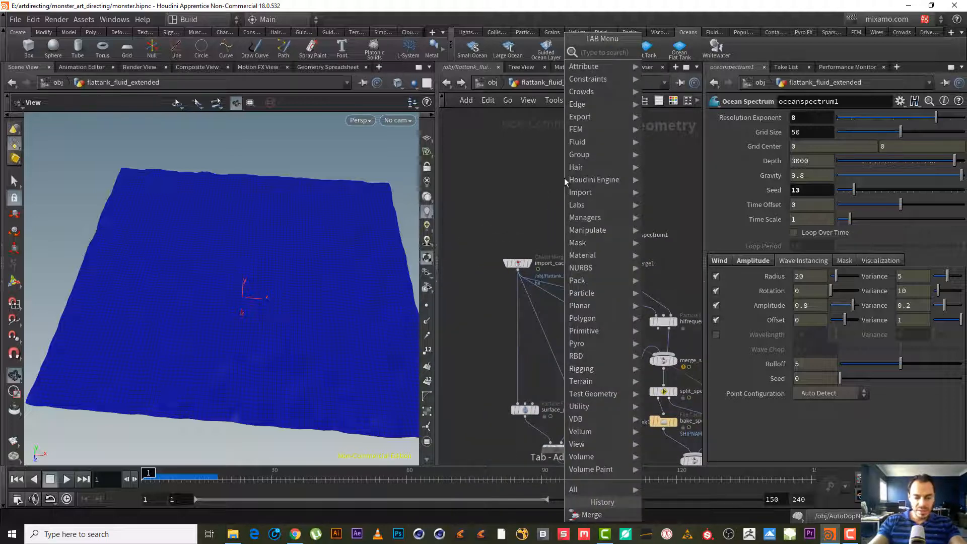
{"action": "type", "text": "grid"}
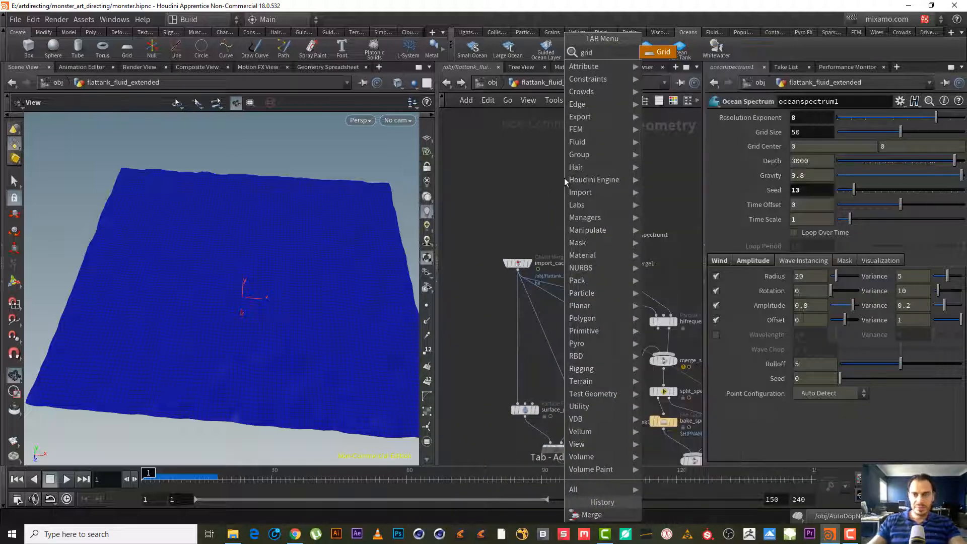
{"action": "key", "text": "Return"}
{"action": "left_click", "coordinate": [564, 177]}
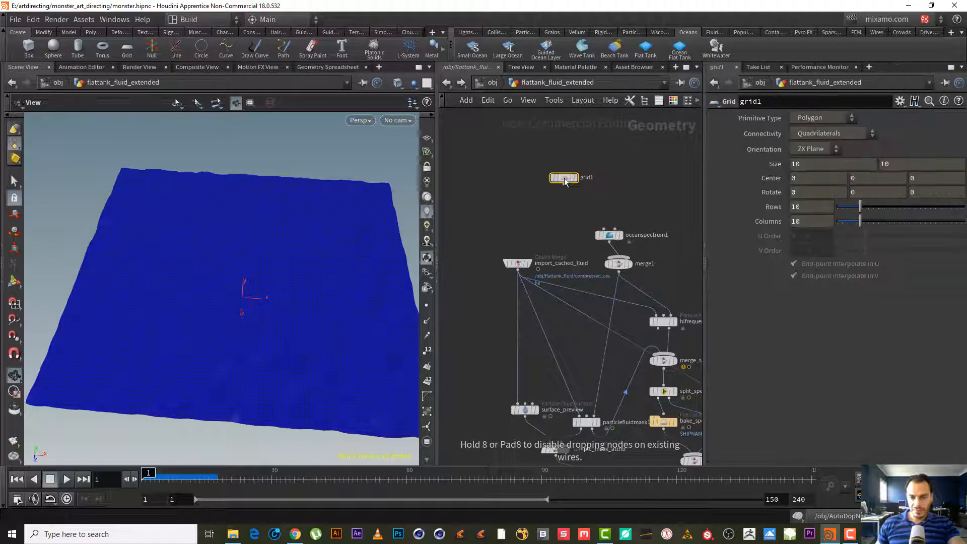
- Select grid1 and set its Size to 100 by 100
{"action": "left_click_drag", "start_coordinate": [543, 219], "coordinate": [446, 322]}
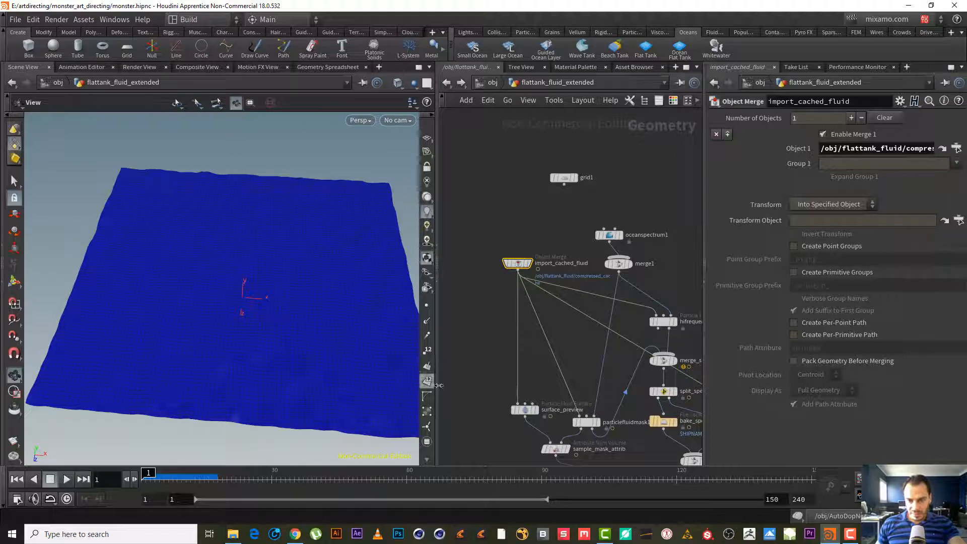
{"action": "middle_click_drag", "start_coordinate": [489, 392], "coordinate": [453, 404]}
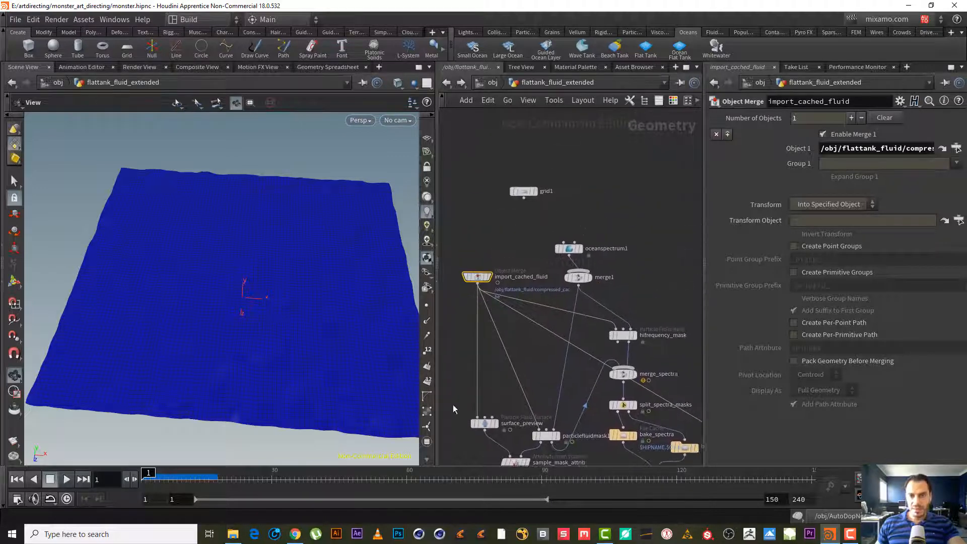
{"action": "left_click", "coordinate": [533, 190]}
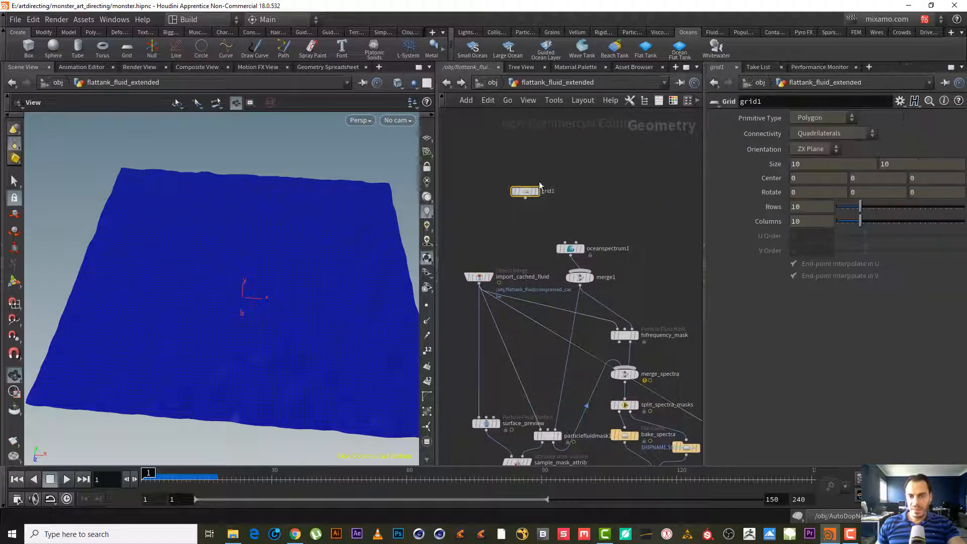
{"action": "left_click", "coordinate": [817, 165]}
{"action": "type", "text": "0"}
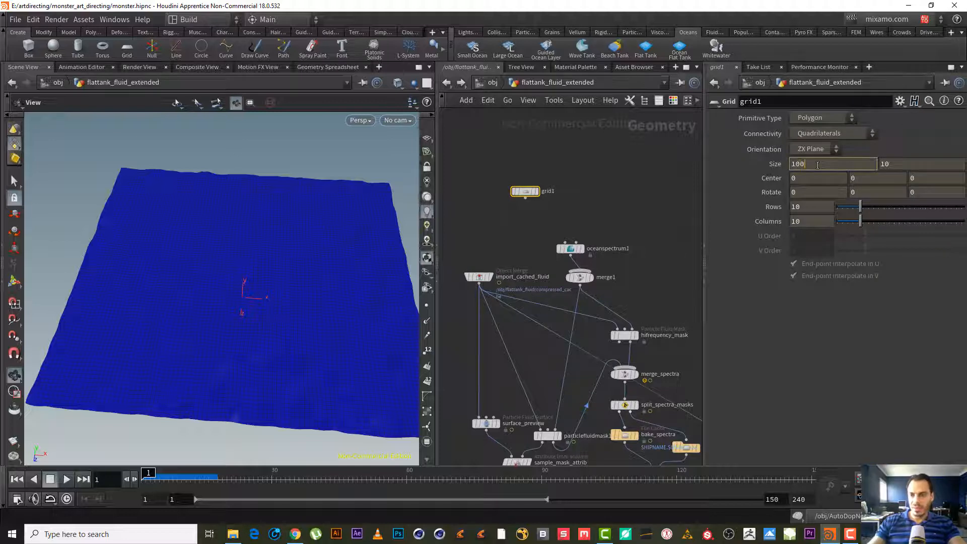
{"action": "key", "text": "Tab"}
{"action": "type", "text": "0"}
{"action": "key", "text": "Return"}
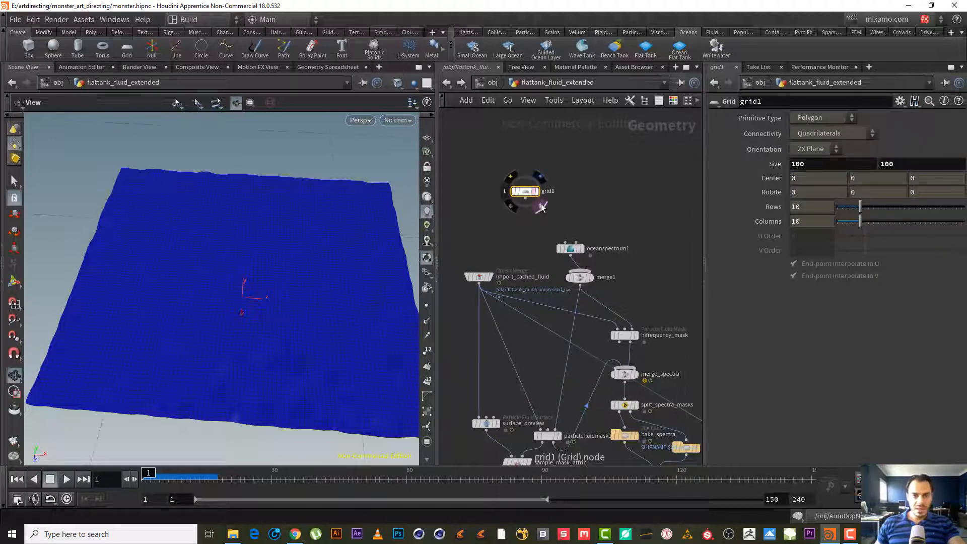
- Display grid1 in the viewport and try grid Size values of 20 and then 30
{"action": "left_click", "coordinate": [542, 207]}
{"action": "right_click_drag", "start_coordinate": [273, 280], "coordinate": [120, 385]}
{"action": "middle_click_drag", "start_coordinate": [311, 274], "coordinate": [233, 264]}
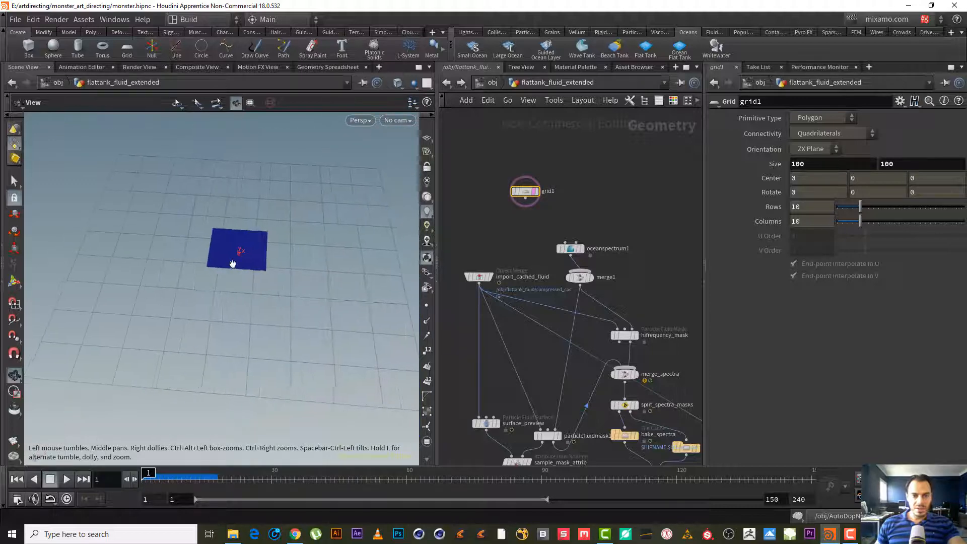
{"action": "right_click_drag", "start_coordinate": [232, 264], "coordinate": [391, 187]}
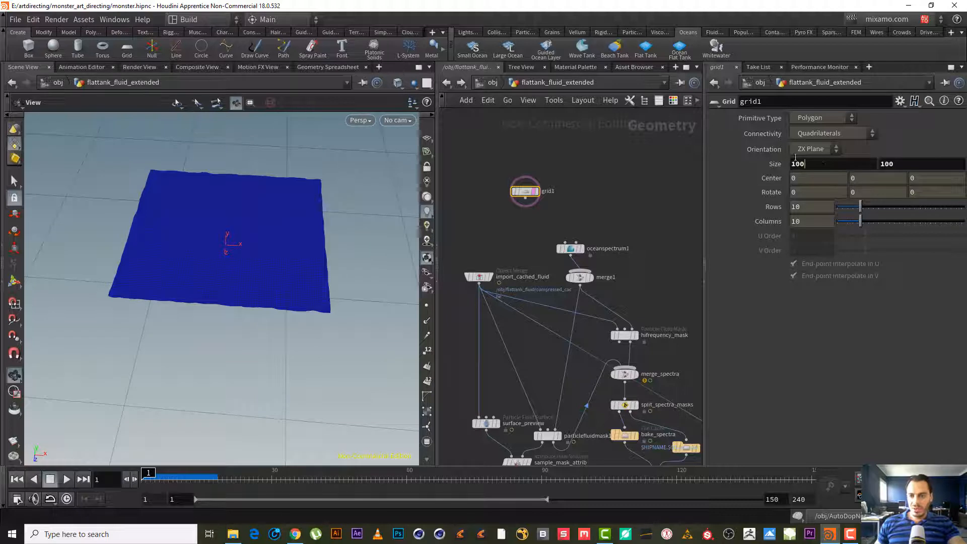
{"action": "type", "text": "20"}
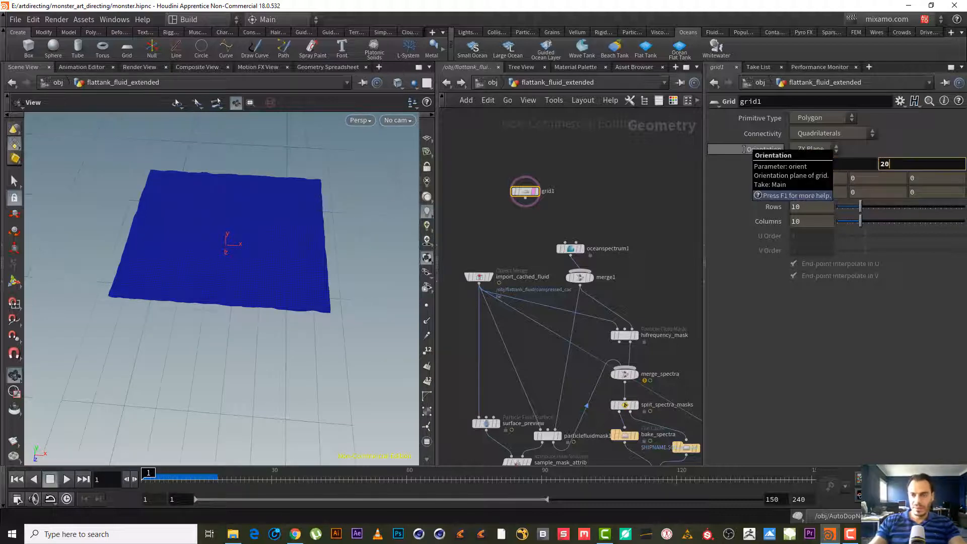
{"action": "key", "text": "Return"}
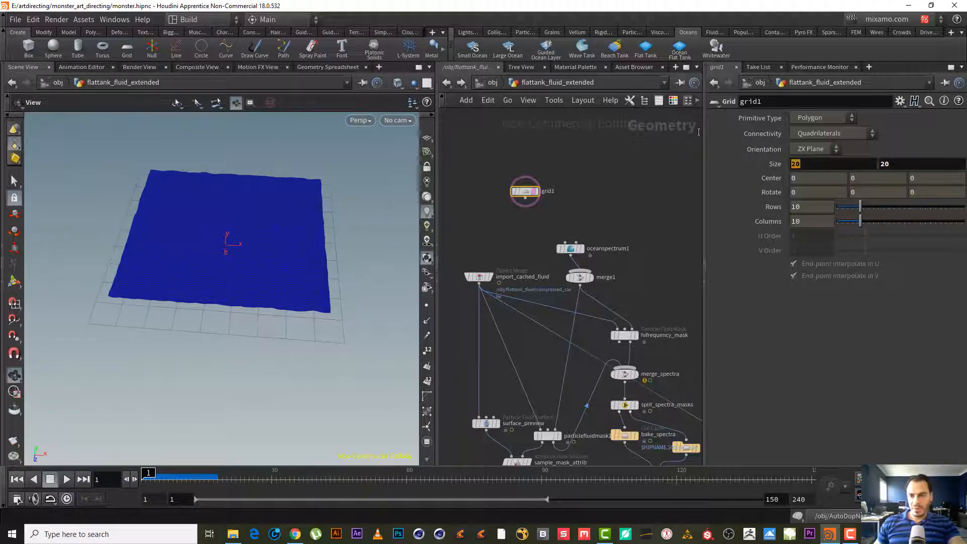
{"action": "type", "text": "30"}
{"action": "key", "text": "Return"}
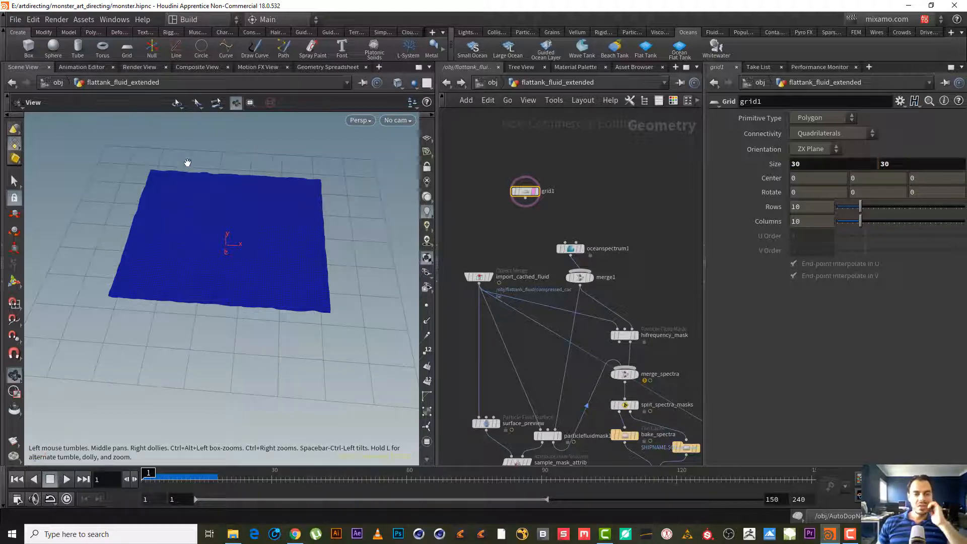
- Set grid1's Size to 50 by 50 and its Rows and Columns to 200
{"action": "right_click_drag", "start_coordinate": [218, 216], "coordinate": [304, 250]}
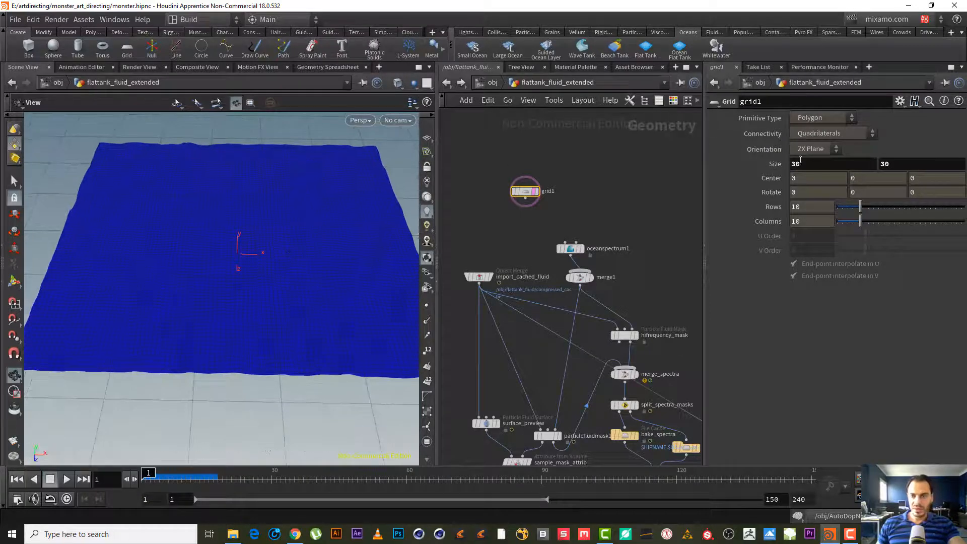
{"action": "left_click_drag", "start_coordinate": [805, 165], "coordinate": [744, 149]}
{"action": "type", "text": "50"}
{"action": "key", "text": "Tab"}
{"action": "type", "text": "50"}
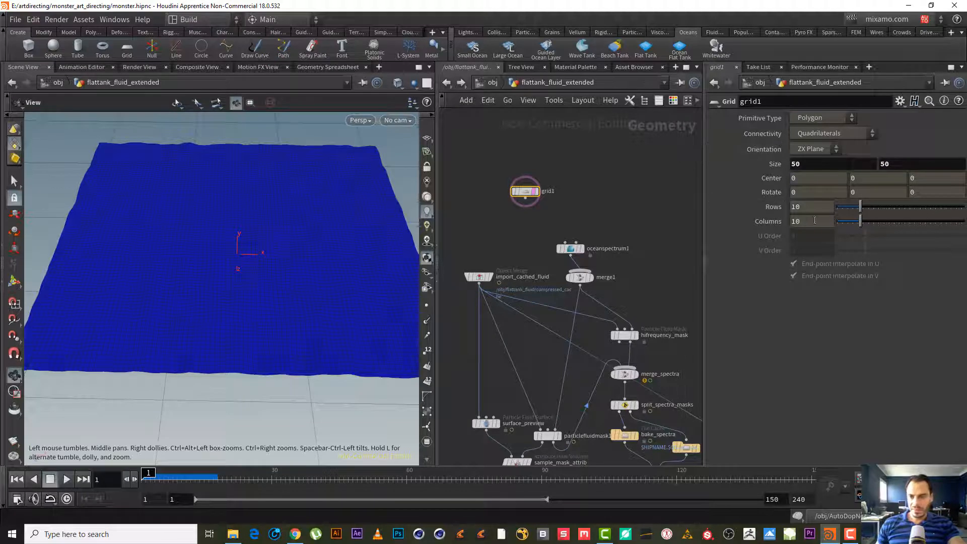
{"action": "left_click", "coordinate": [811, 206]}
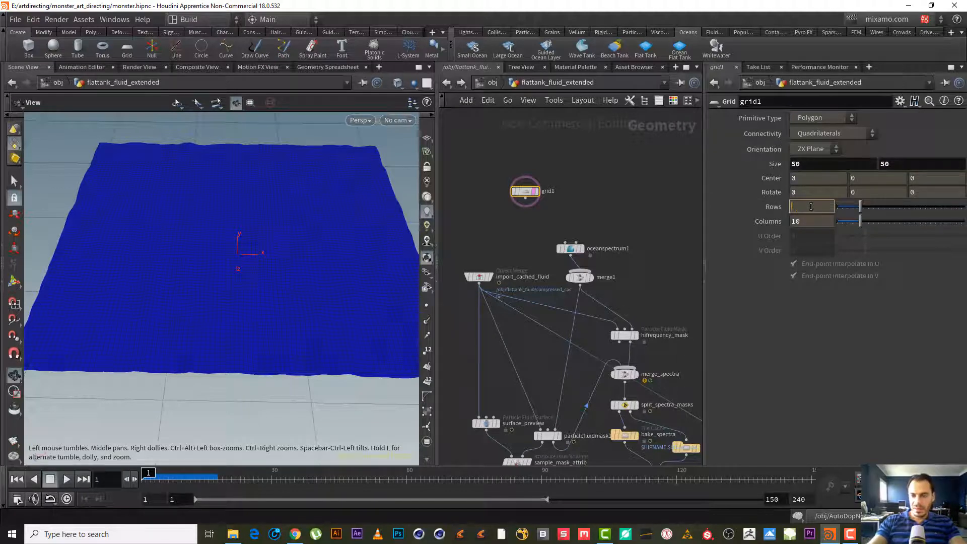
{"action": "type", "text": "200"}
{"action": "key", "text": "Tab"}
{"action": "type", "text": "200"}
{"action": "key", "text": "Return"}
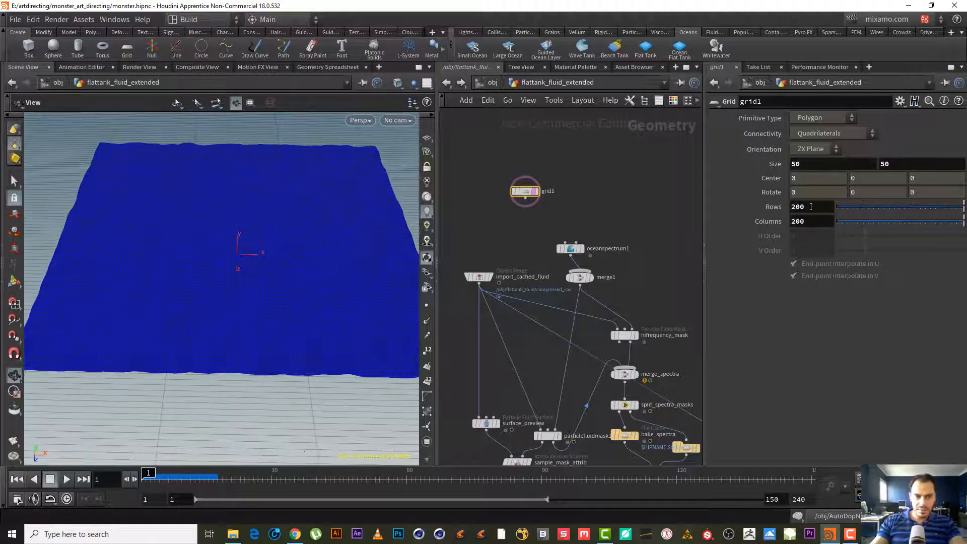
- Add an Ocean Evaluate node fed by grid1 and merge1, and make it the displayed node
{"action": "scroll", "coordinate": [570, 212], "scroll_direction": "up", "scroll_amount": 3}
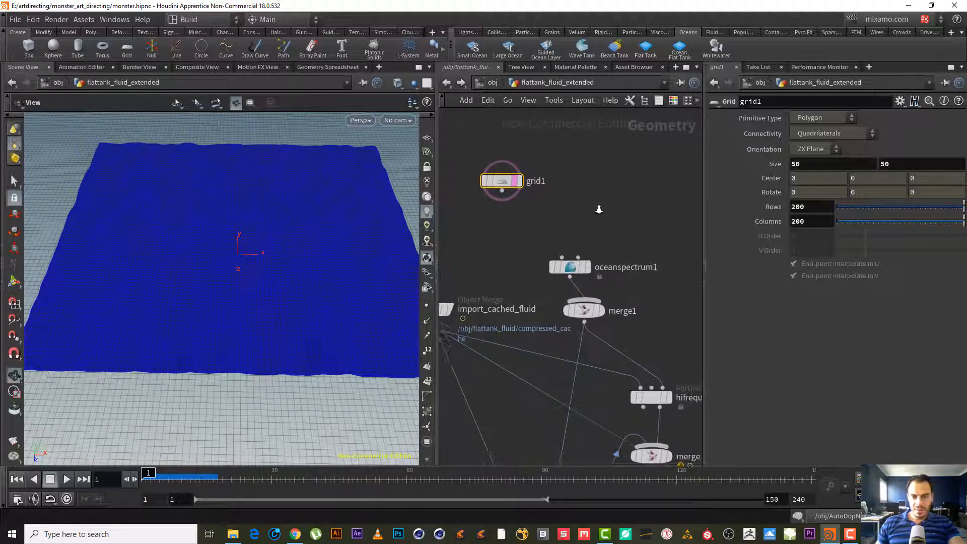
{"action": "middle_click_drag", "start_coordinate": [562, 216], "coordinate": [581, 162]}
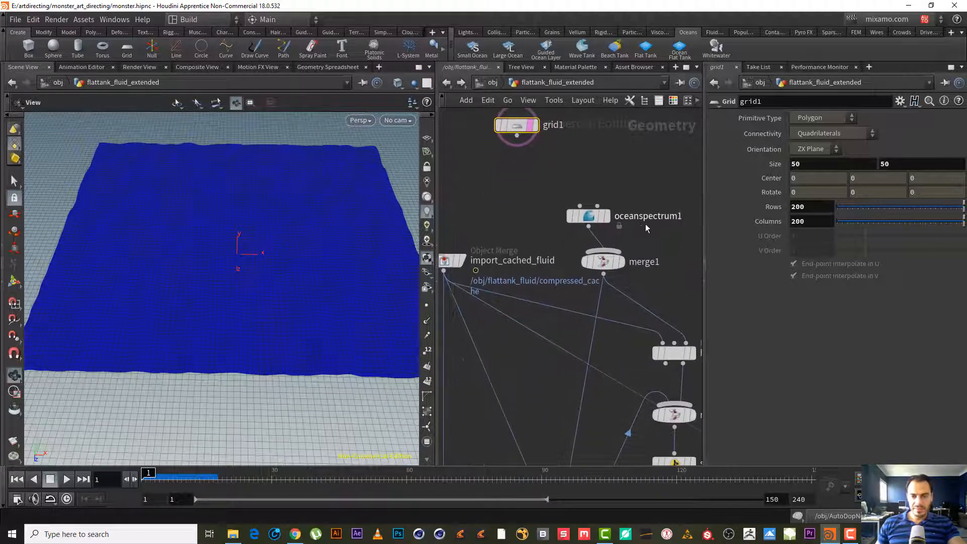
{"action": "left_click_drag", "start_coordinate": [681, 275], "coordinate": [578, 182]}
{"action": "left_click_drag", "start_coordinate": [592, 218], "coordinate": [613, 150]}
{"action": "key", "text": "Tab"}
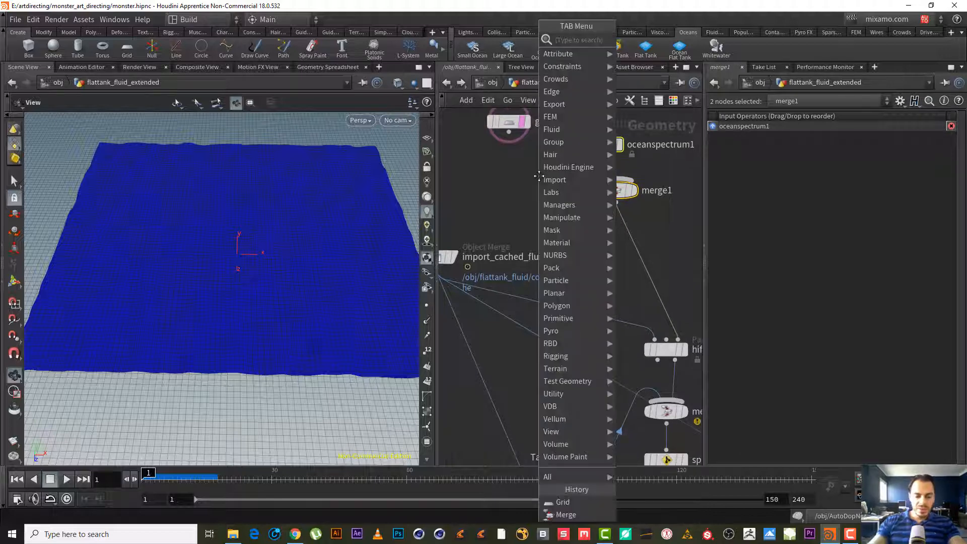
{"action": "type", "text": "oc"}
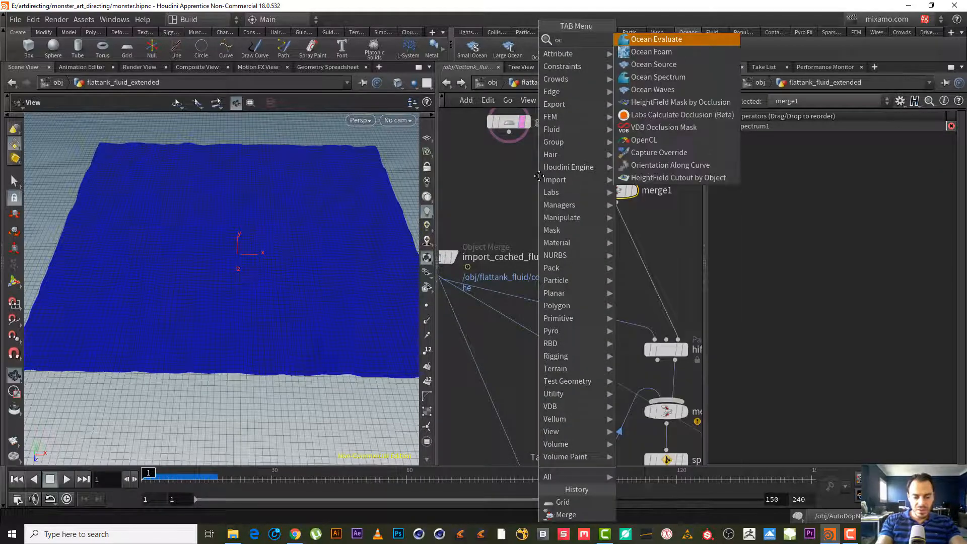
{"action": "type", "text": "ea ev"}
{"action": "key", "text": "Return"}
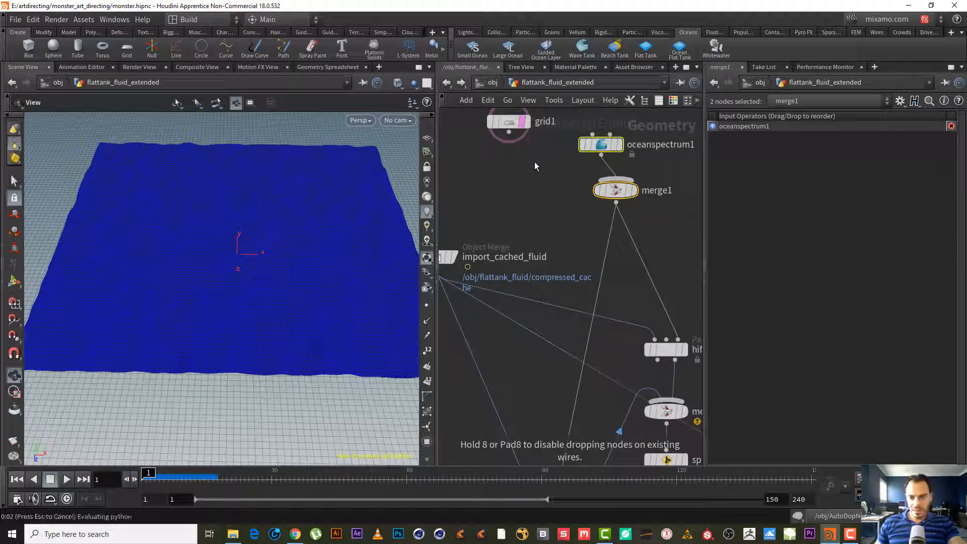
{"action": "left_click", "coordinate": [516, 212]}
{"action": "left_click_drag", "start_coordinate": [508, 132], "coordinate": [540, 217]}
{"action": "left_click", "coordinate": [534, 213]}
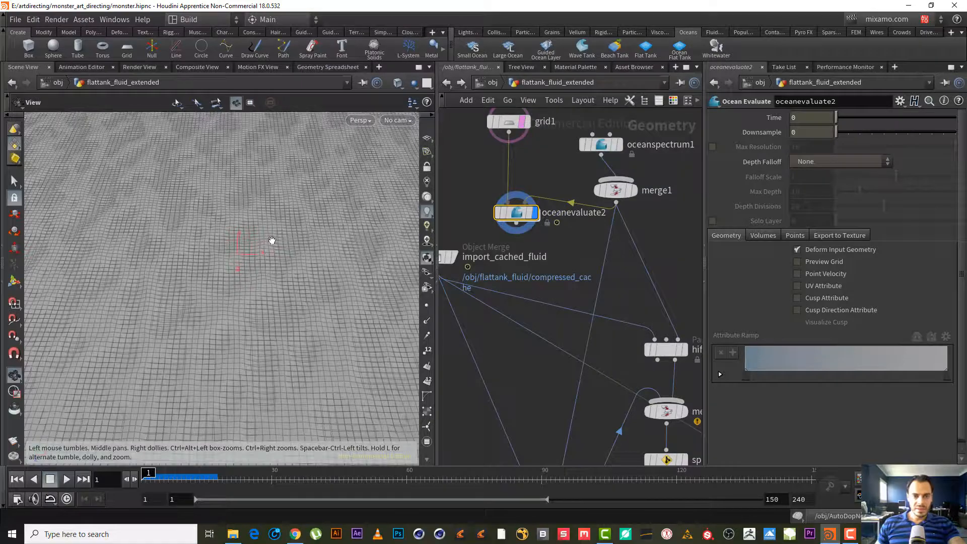
- Orbit the viewport and pan the network to inspect the evaluated ocean surface
{"action": "right_click_drag", "start_coordinate": [272, 240], "coordinate": [249, 277]}
{"action": "left_click_drag", "start_coordinate": [249, 277], "coordinate": [253, 254]}
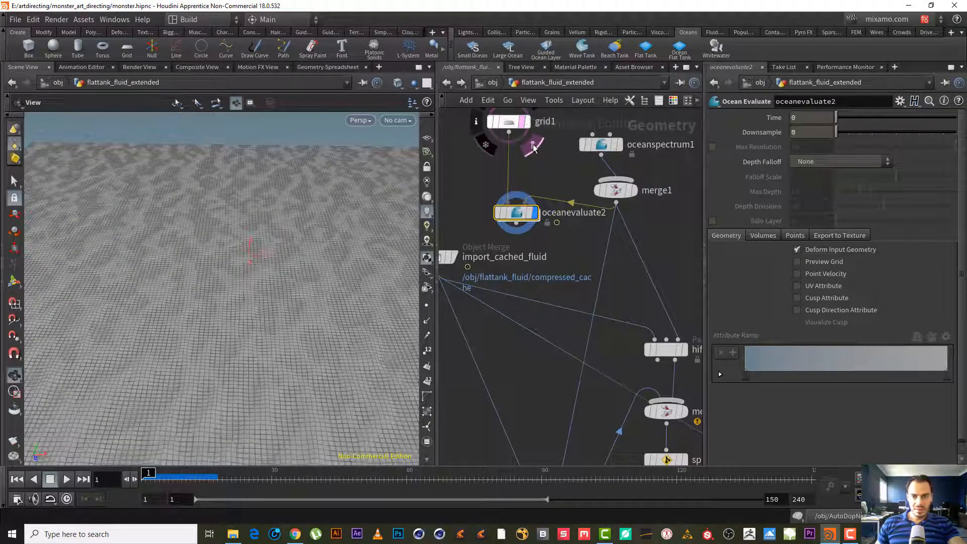
{"action": "left_click", "coordinate": [522, 122]}
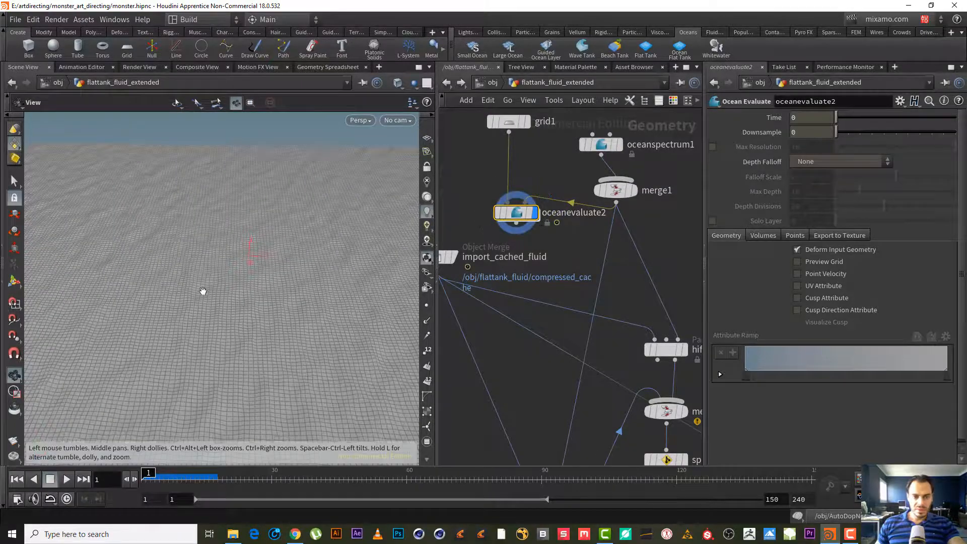
{"action": "right_click_drag", "start_coordinate": [203, 292], "coordinate": [256, 302]}
{"action": "left_click_drag", "start_coordinate": [256, 302], "coordinate": [343, 222]}
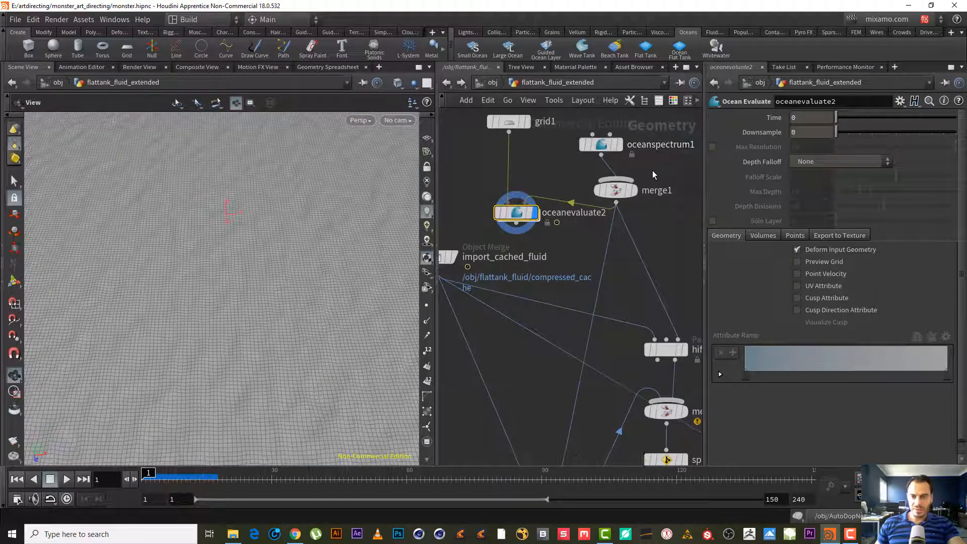
{"action": "middle_click_drag", "start_coordinate": [652, 171], "coordinate": [606, 179]}
{"action": "left_click", "coordinate": [548, 168]}
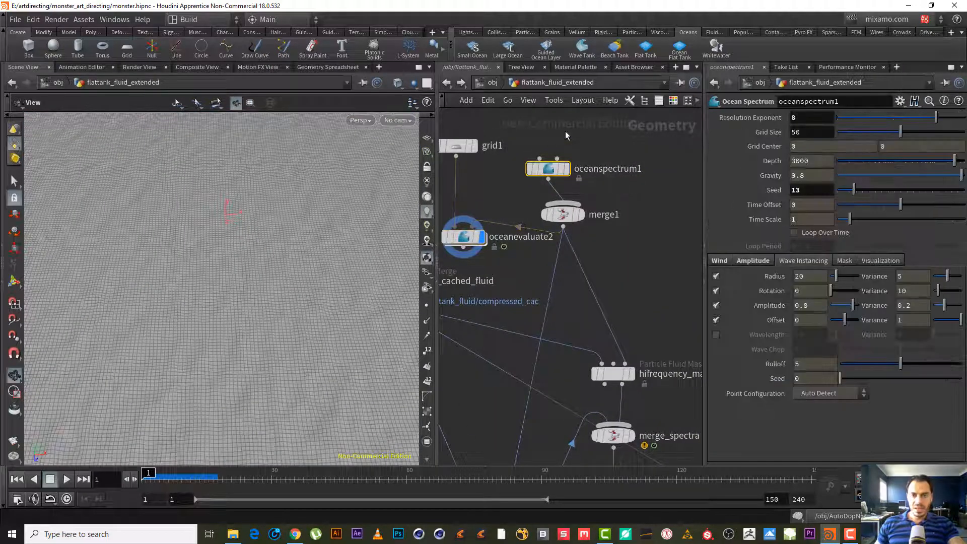
{"action": "middle_click_drag", "start_coordinate": [565, 131], "coordinate": [584, 206]}
{"action": "left_click_drag", "start_coordinate": [491, 227], "coordinate": [488, 160]}
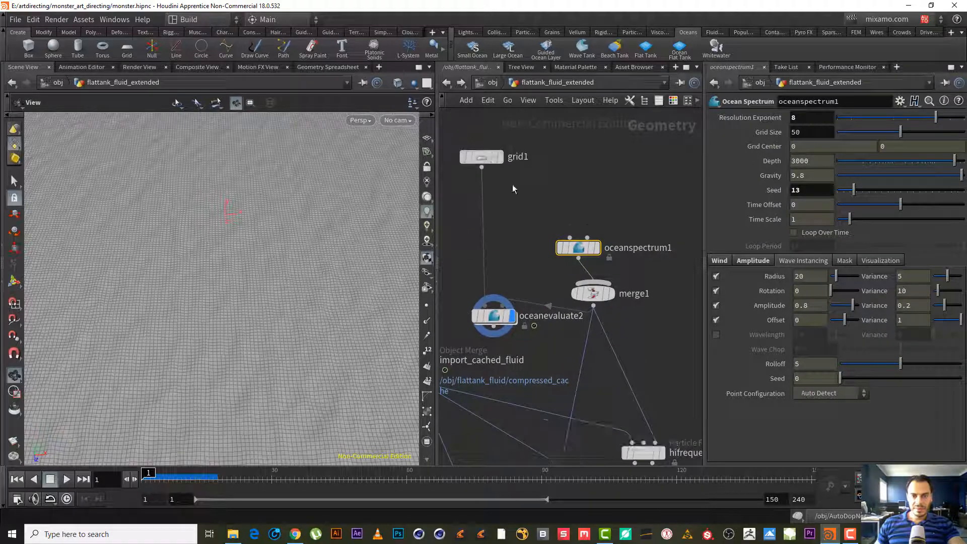
- Branch a Scatter node off grid1 and set its Force Total Count to 100
{"action": "left_click", "coordinate": [481, 157]}
{"action": "left_click", "coordinate": [481, 167]}
{"action": "left_click", "coordinate": [535, 189]}
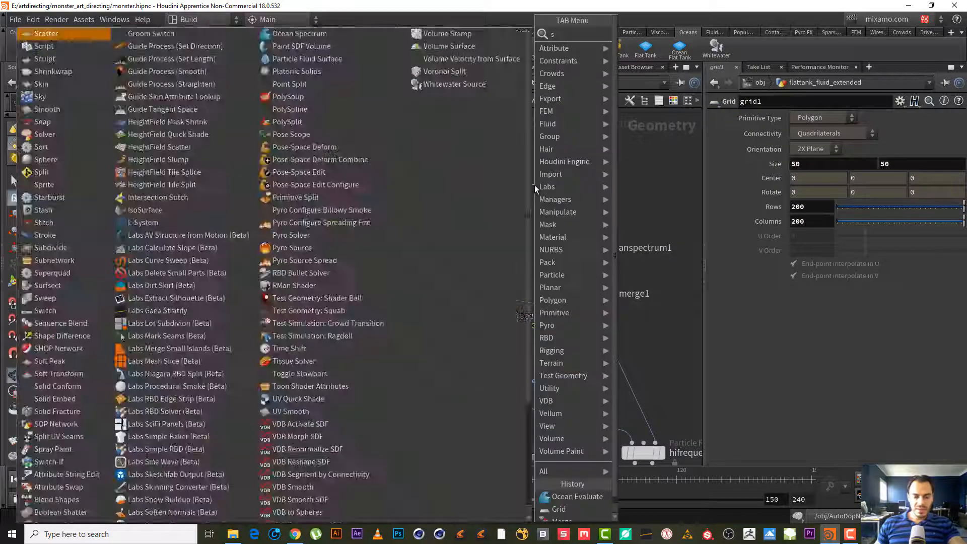
{"action": "key", "text": "Escape"}
{"action": "left_click", "coordinate": [535, 198]}
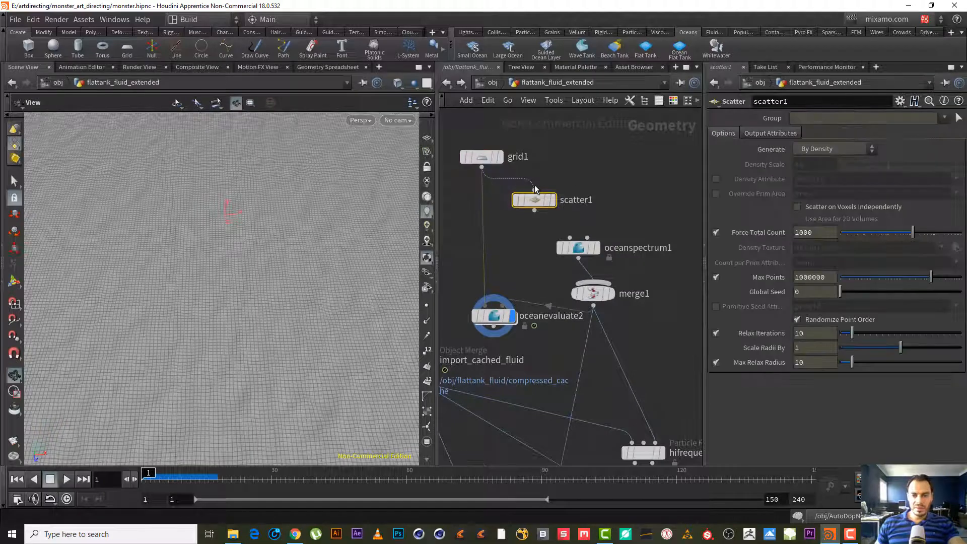
{"action": "mouse_move", "coordinate": [535, 204]}
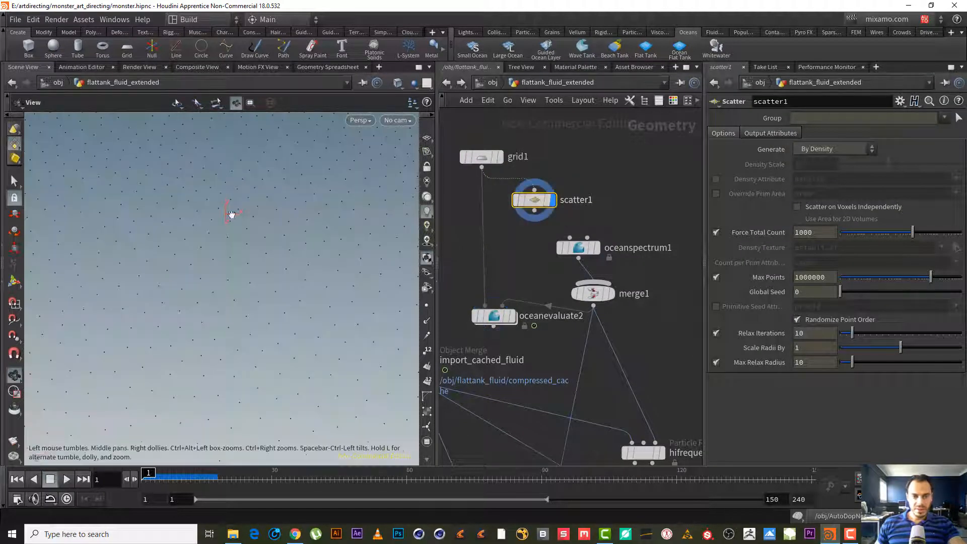
{"action": "left_click", "coordinate": [821, 229]}
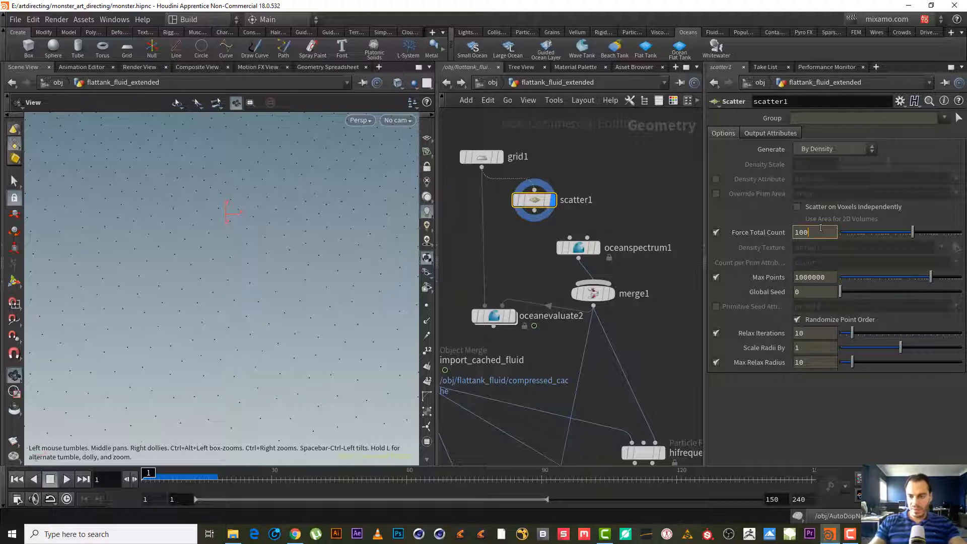
{"action": "key", "text": "Return"}
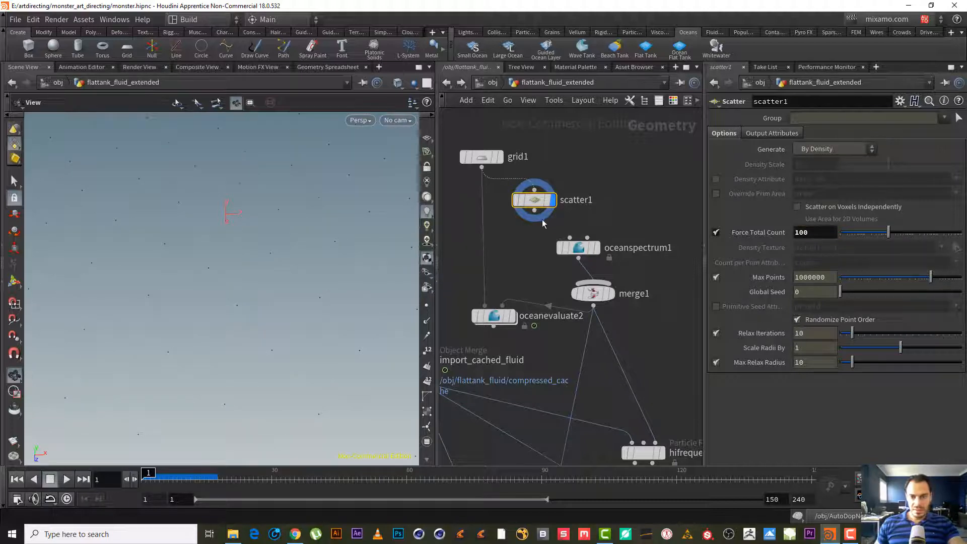
- Wire scatter1 into oceanspectrum1's input and display oceanevaluate2 to view the evaluated surface
{"action": "mouse_move", "coordinate": [599, 255]}
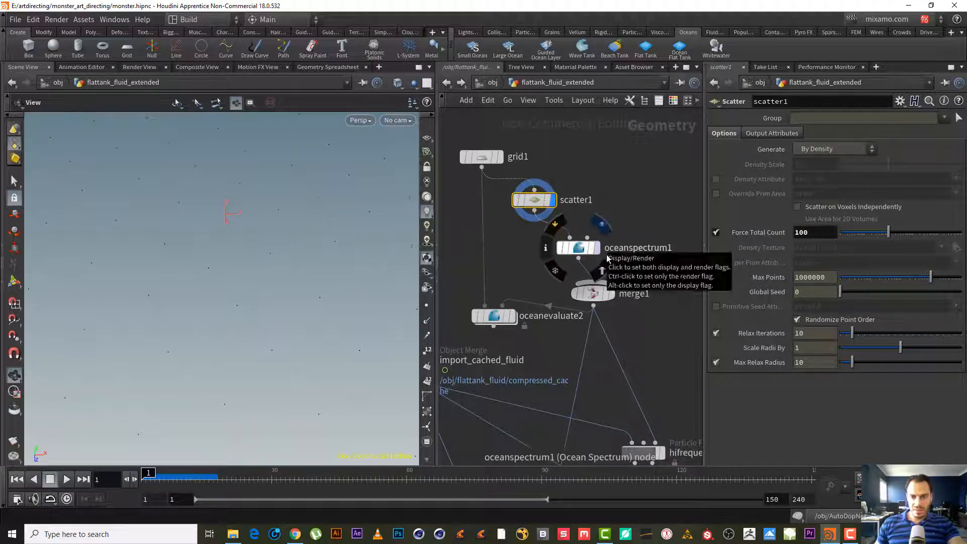
{"action": "left_click", "coordinate": [584, 251]}
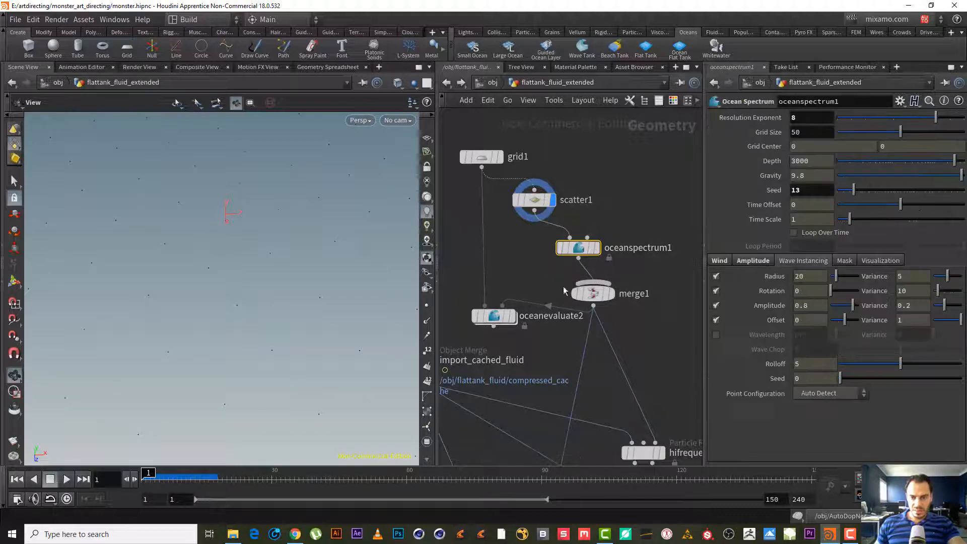
{"action": "left_click", "coordinate": [512, 317]}
{"action": "left_click_drag", "start_coordinate": [228, 289], "coordinate": [387, 250]}
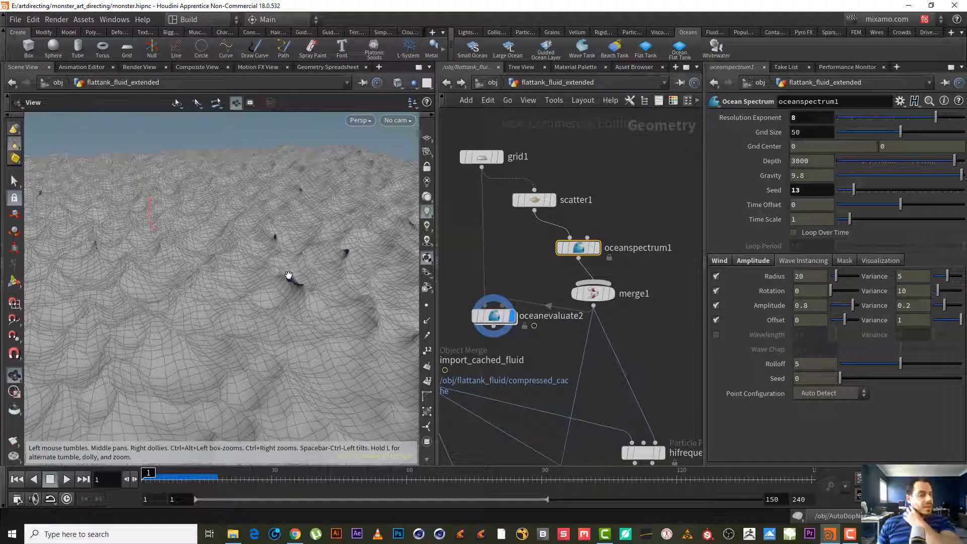
- Set the ocean spectrum's Visualize option to Wave Instancing
{"action": "mouse_move", "coordinate": [573, 245]}
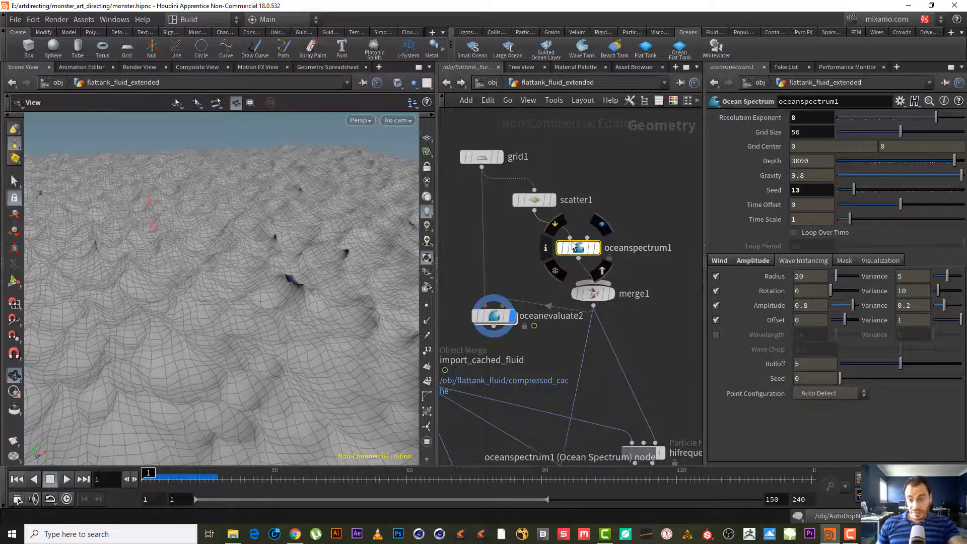
{"action": "left_click", "coordinate": [845, 260]}
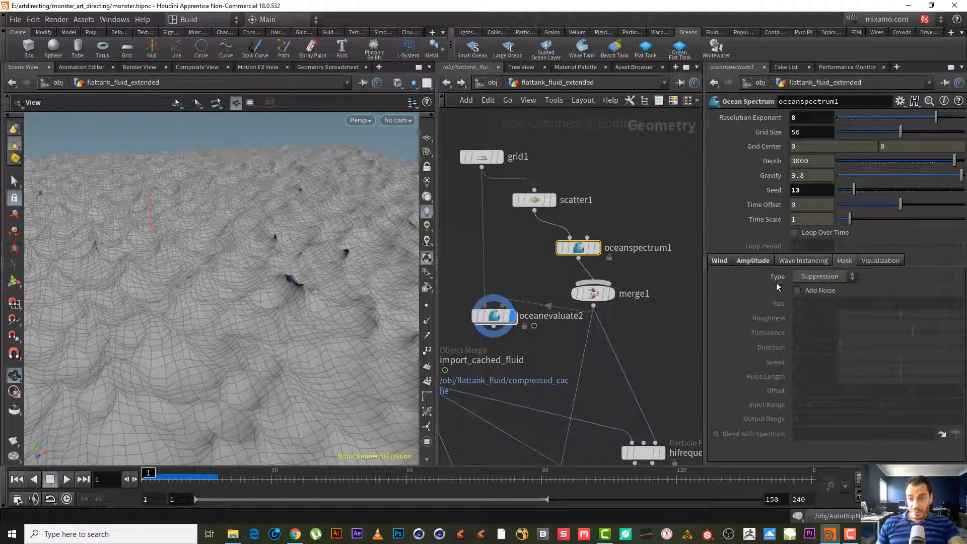
{"action": "left_click", "coordinate": [804, 262]}
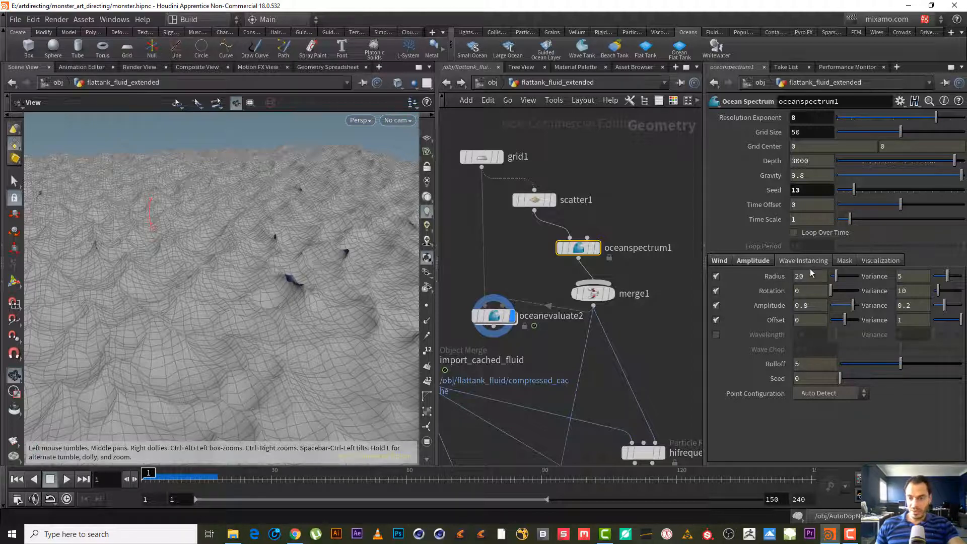
{"action": "left_click", "coordinate": [882, 260]}
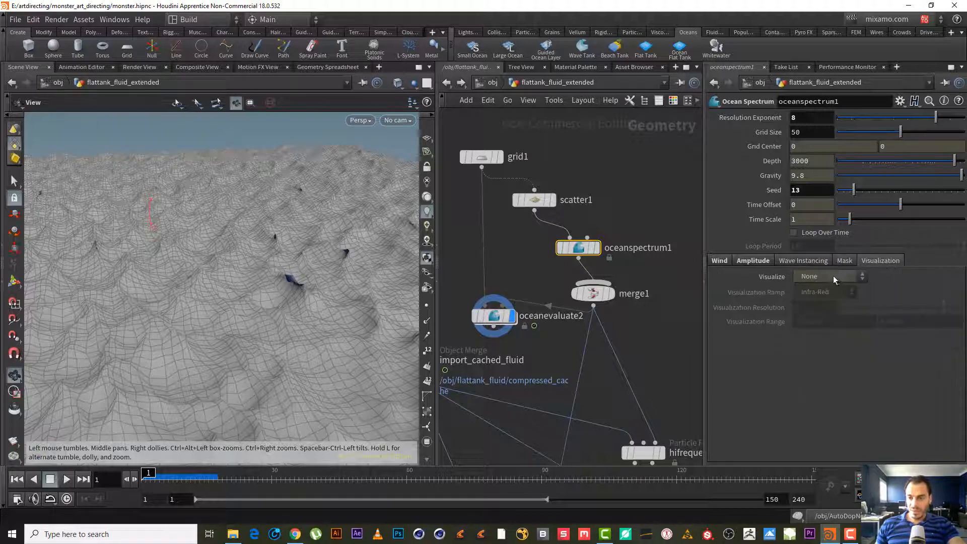
{"action": "left_click", "coordinate": [833, 276]}
{"action": "left_click", "coordinate": [840, 315]}
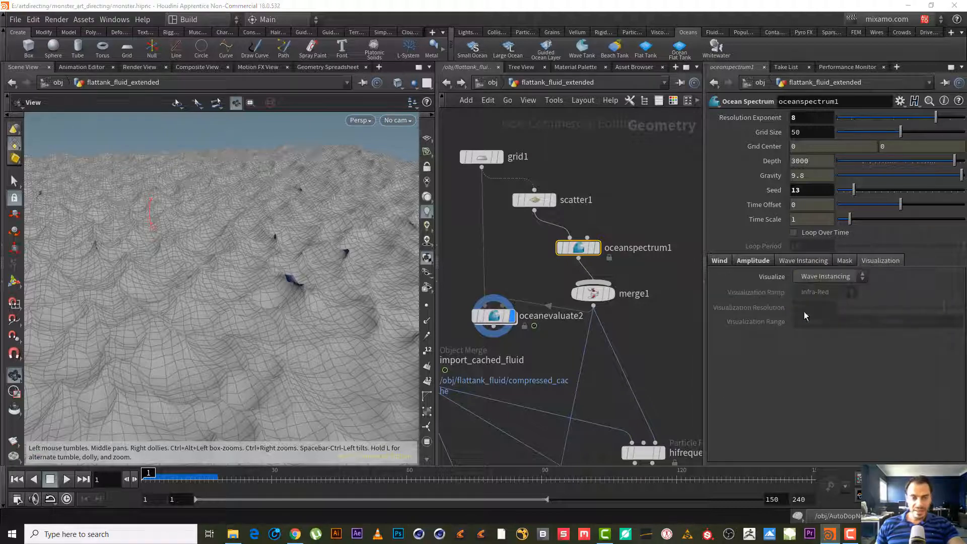
- Display oceanspectrum1 and orbit the viewport to inspect the wave instancing visualization
{"action": "mouse_move", "coordinate": [579, 248]}
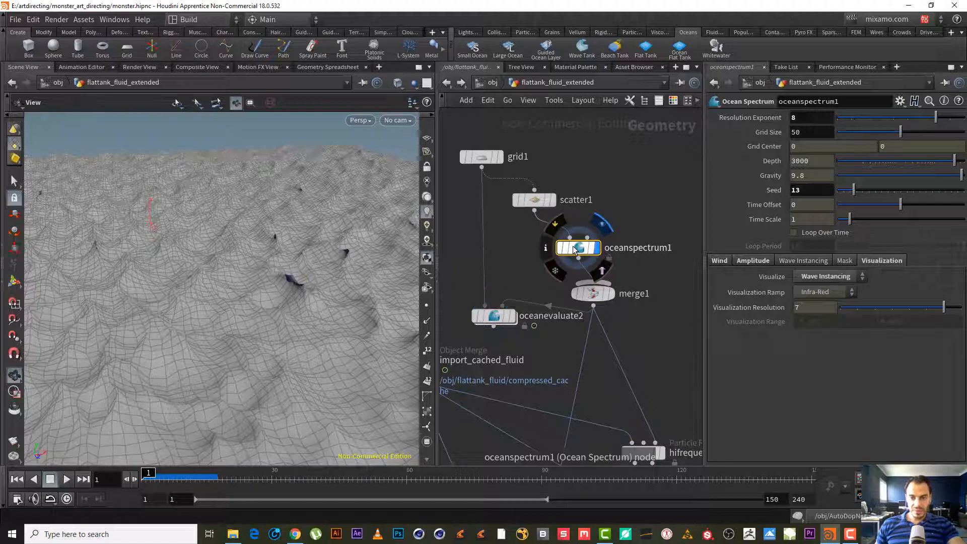
{"action": "right_click_drag", "start_coordinate": [266, 246], "coordinate": [235, 270]}
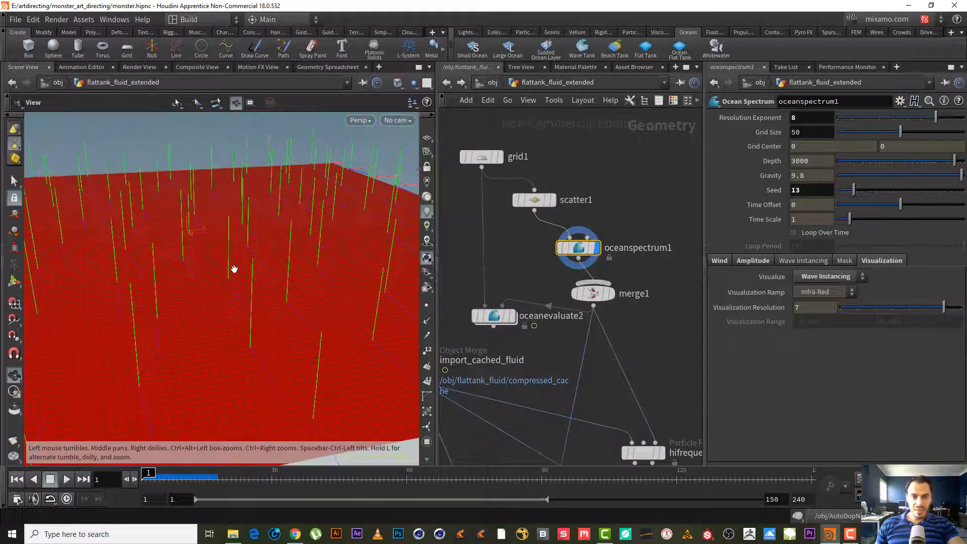
{"action": "left_click_drag", "start_coordinate": [235, 270], "coordinate": [249, 242]}
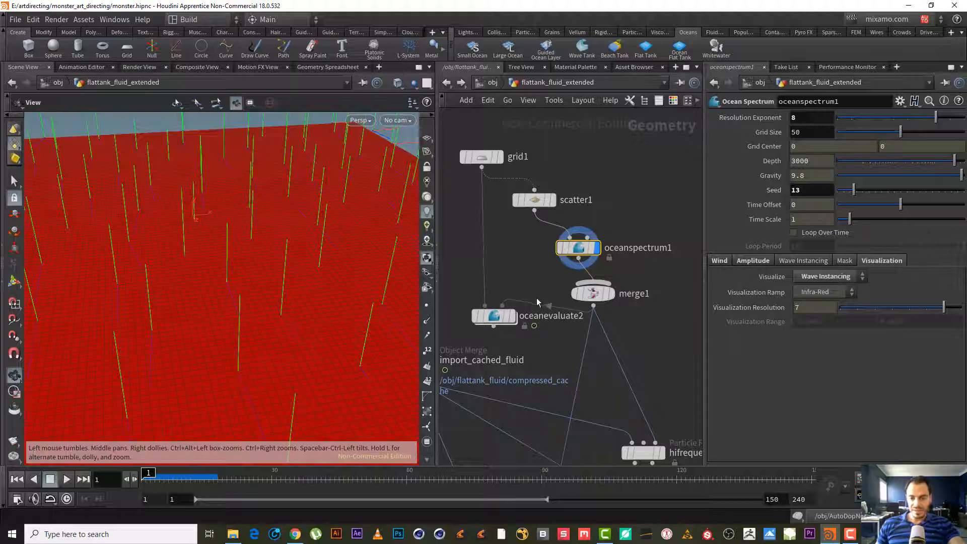
- Try Wave Instancing Radius values of 10, 5 and 2 on oceanspectrum1
{"action": "left_click", "coordinate": [824, 258]}
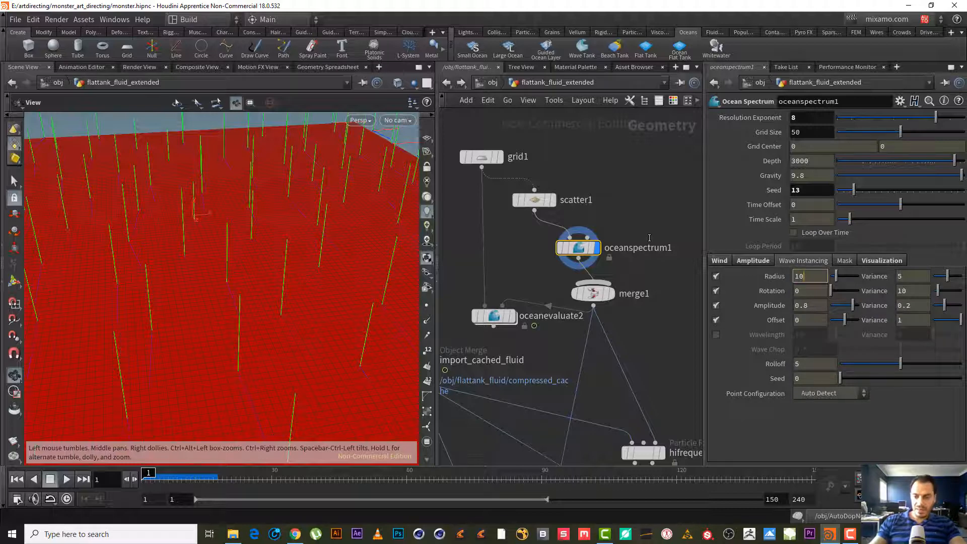
{"action": "type", "text": "10"}
{"action": "key", "text": "Return"}
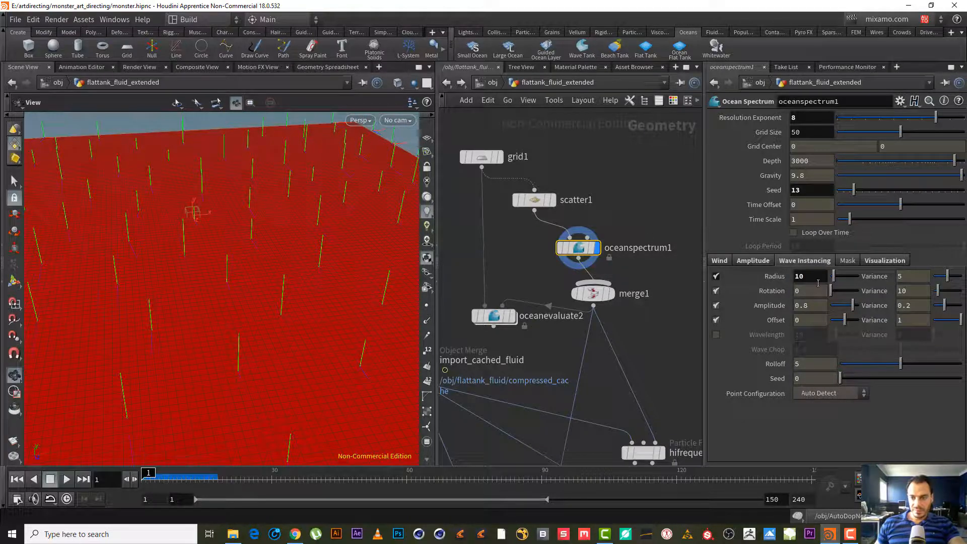
{"action": "double_click", "coordinate": [811, 277]}
{"action": "type", "text": "5"}
{"action": "key", "text": "Return"}
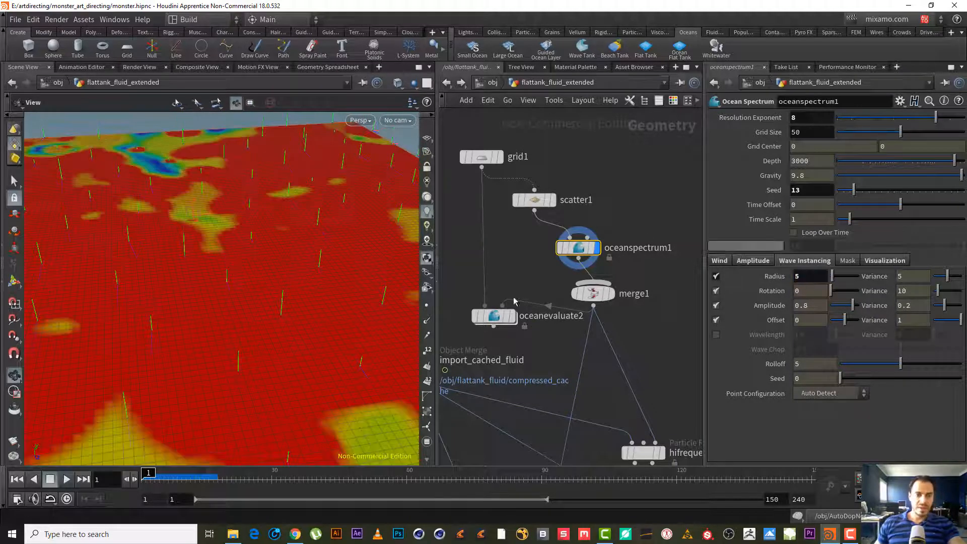
{"action": "mouse_move", "coordinate": [321, 222]}
{"action": "right_mouse_down"}
{"action": "mouse_move", "coordinate": [247, 247]}
{"action": "mouse_move", "coordinate": [337, 226]}
{"action": "right_mouse_up"}
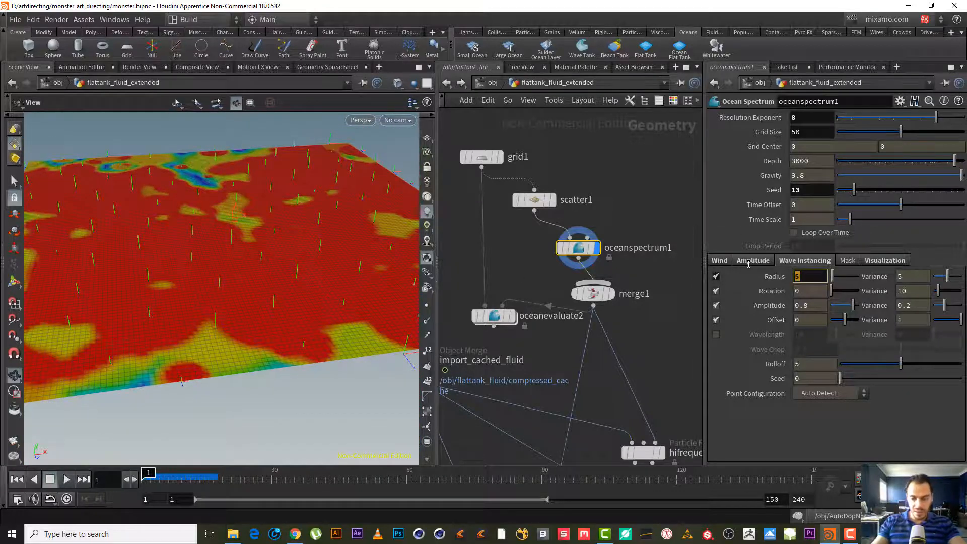
{"action": "type", "text": "2"}
{"action": "key", "text": "Return"}
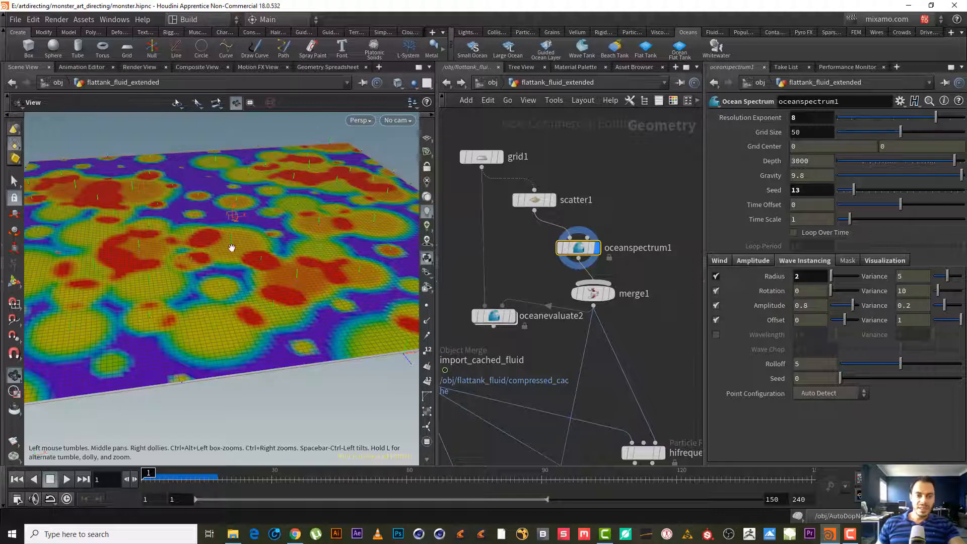
- Display oceanevaluate2 and orbit the viewport to check the evaluated surface
{"action": "left_click", "coordinate": [515, 317]}
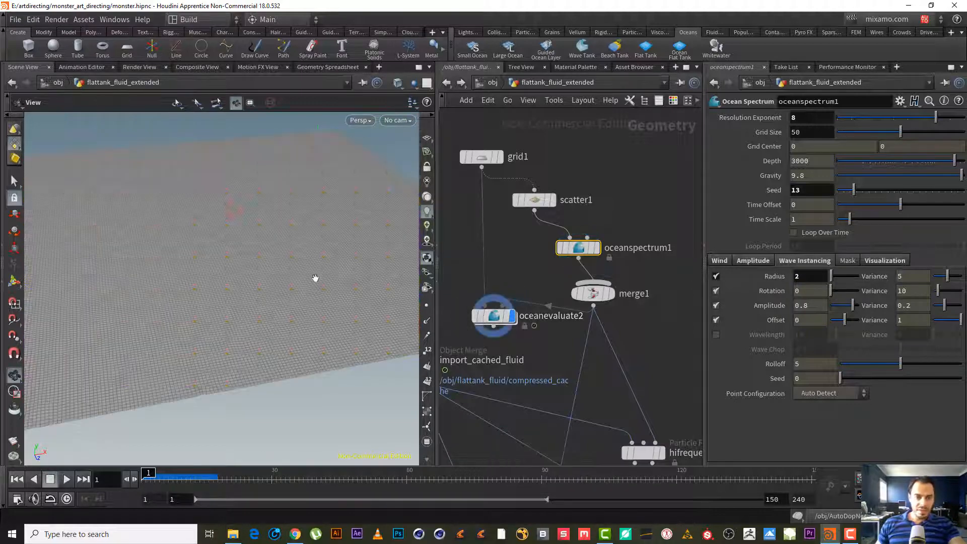
{"action": "right_click_drag", "start_coordinate": [297, 270], "coordinate": [223, 232]}
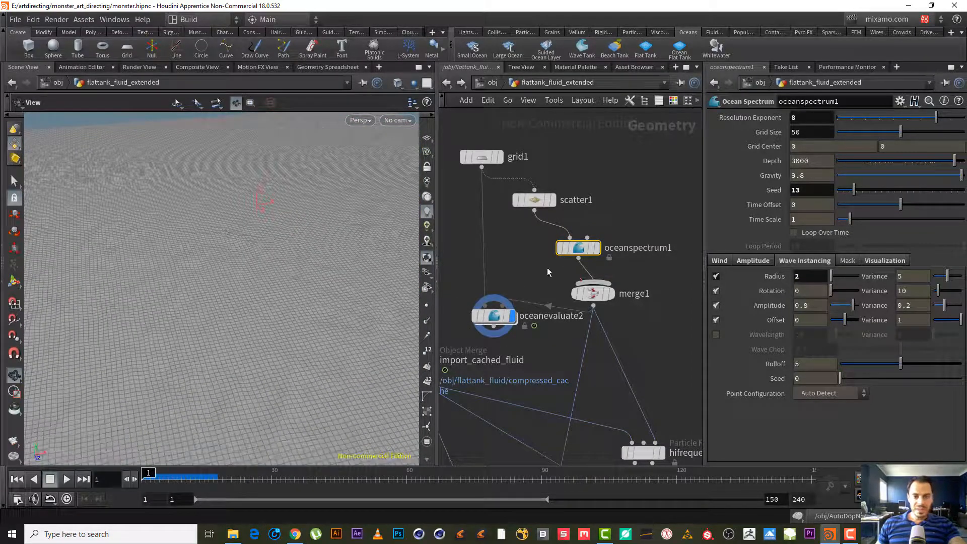
- Display oceanspectrum1 again and set the Wave Instancing Radius to 3, then to 5
{"action": "left_click", "coordinate": [595, 248]}
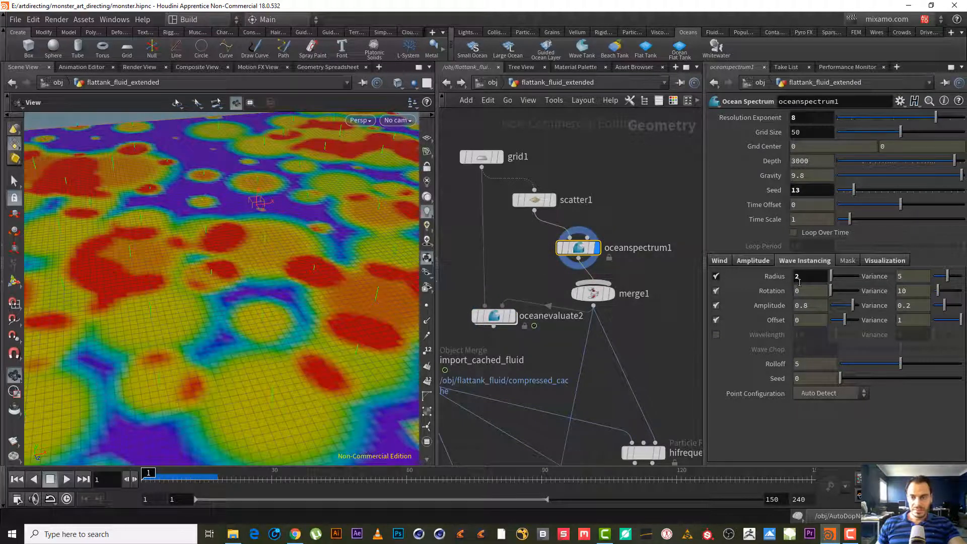
{"action": "type", "text": "3"}
{"action": "key", "text": "Return"}
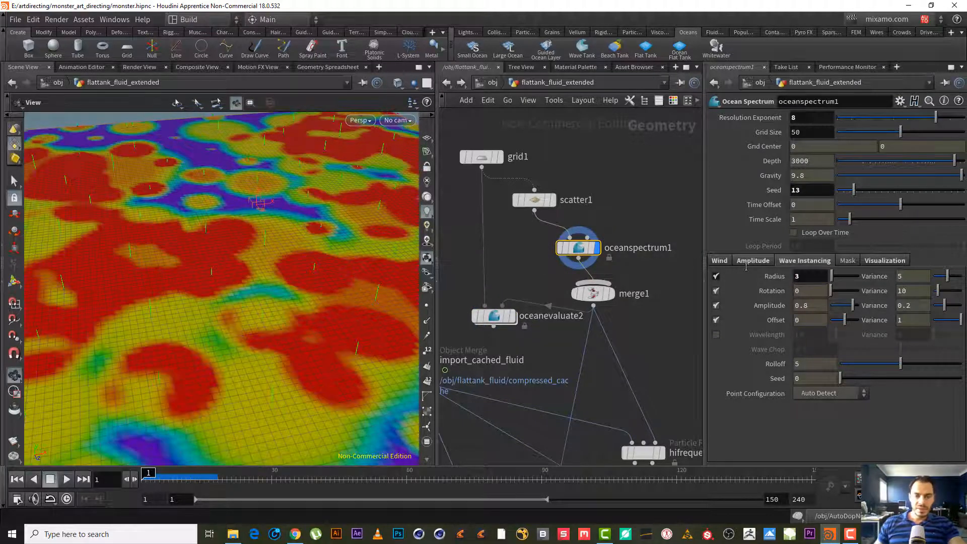
{"action": "left_click_drag", "start_coordinate": [801, 277], "coordinate": [773, 275]}
{"action": "type", "text": "5"}
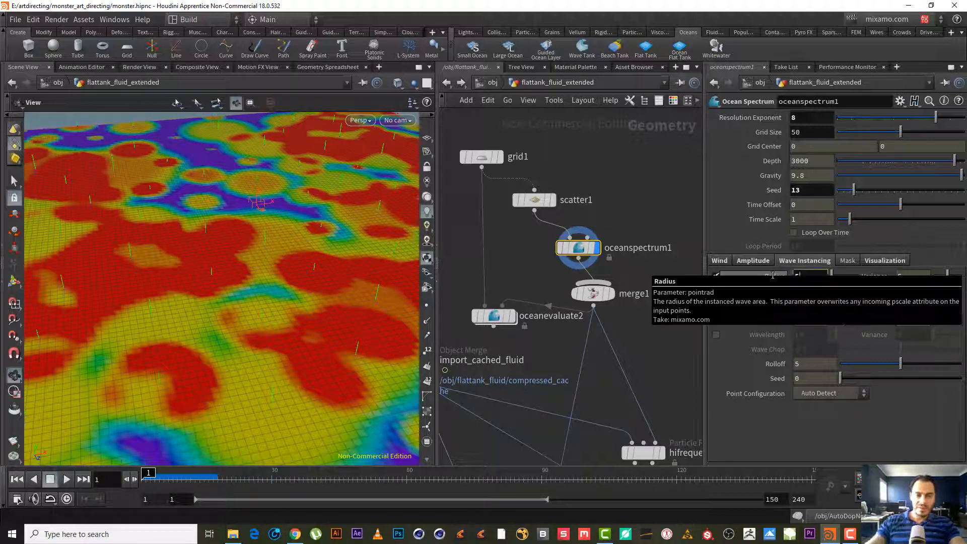
{"action": "key", "text": "Return"}
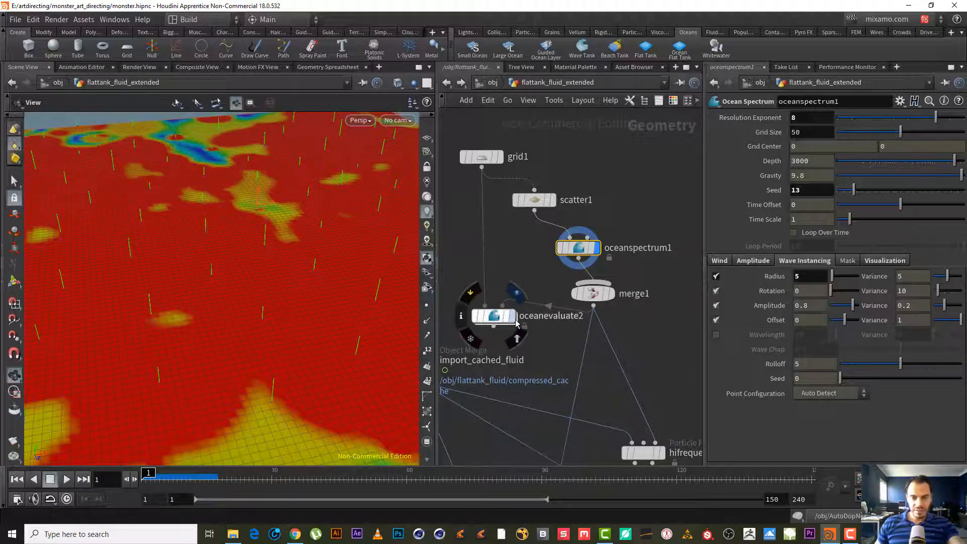
- Display oceanevaluate2 and enable Add Noise on the spectrum's Suppression mask
{"action": "left_click", "coordinate": [516, 317]}
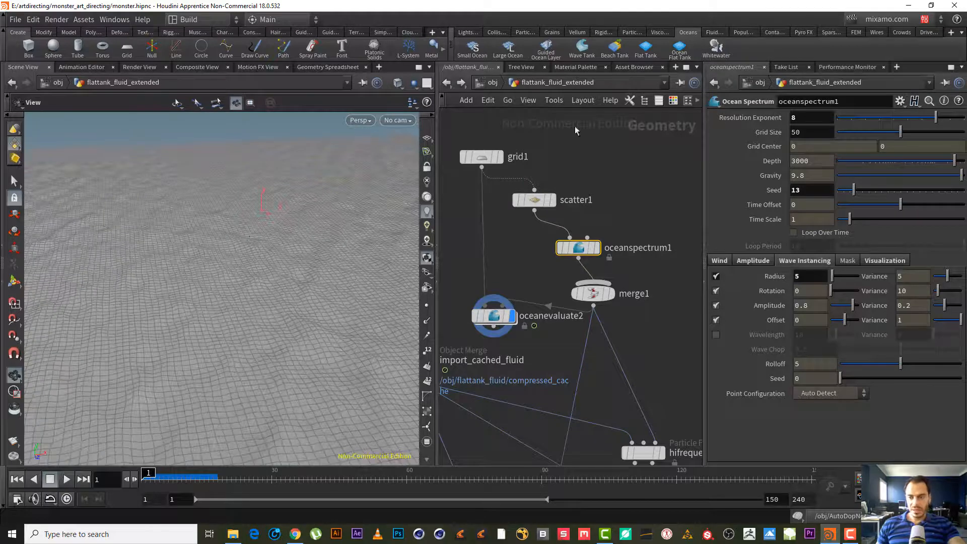
{"action": "left_click", "coordinate": [848, 261]}
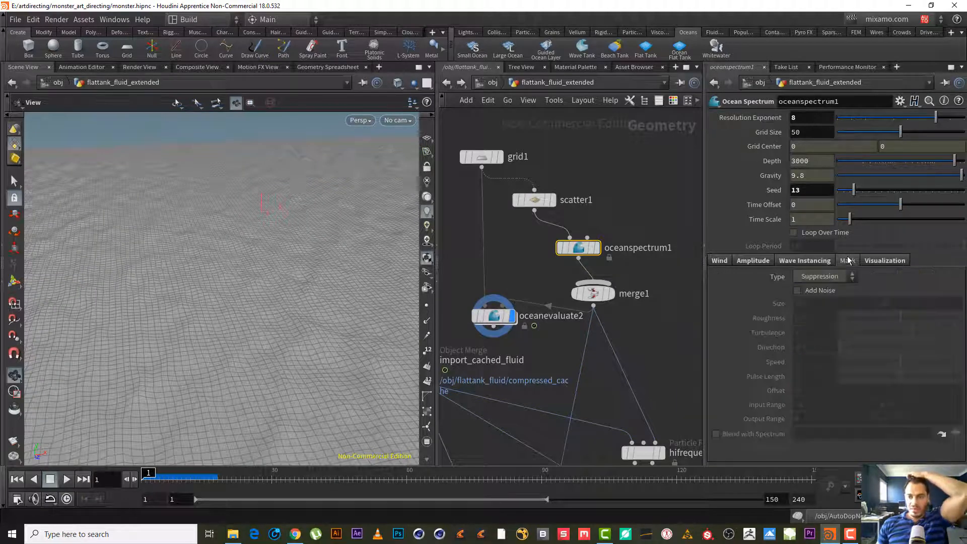
{"action": "left_click", "coordinate": [823, 289]}
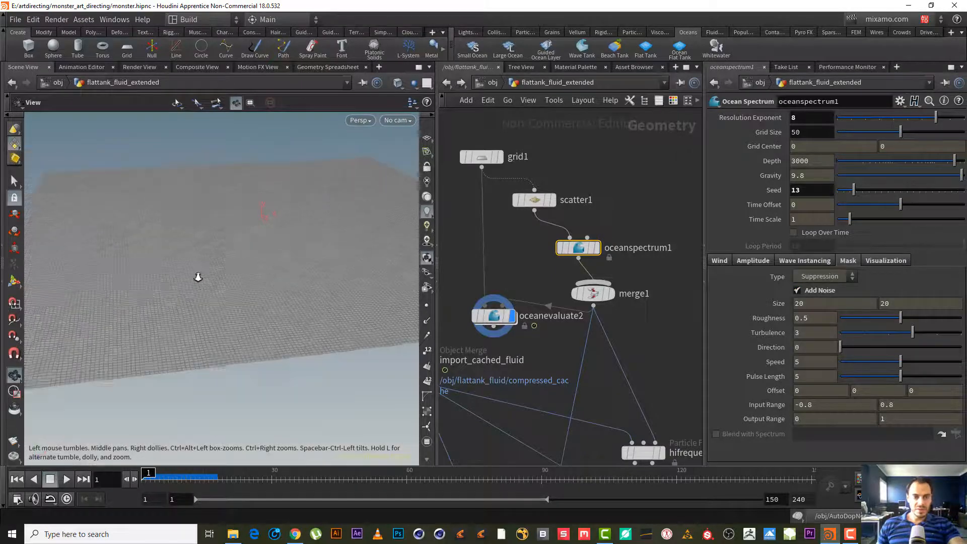
{"action": "right_click_drag", "start_coordinate": [230, 284], "coordinate": [233, 272]}
{"action": "left_click_drag", "start_coordinate": [232, 272], "coordinate": [236, 246]}
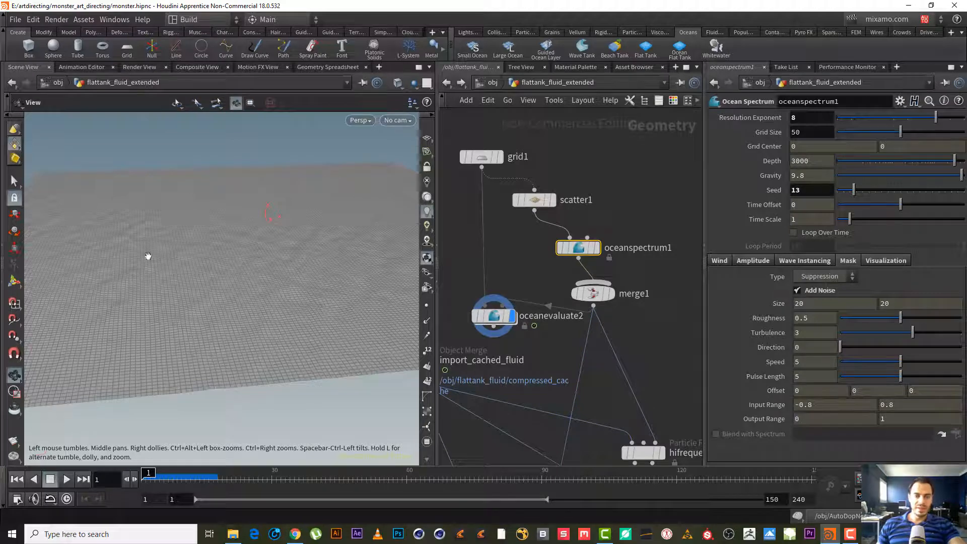
{"action": "left_click_drag", "start_coordinate": [229, 200], "coordinate": [224, 237]}
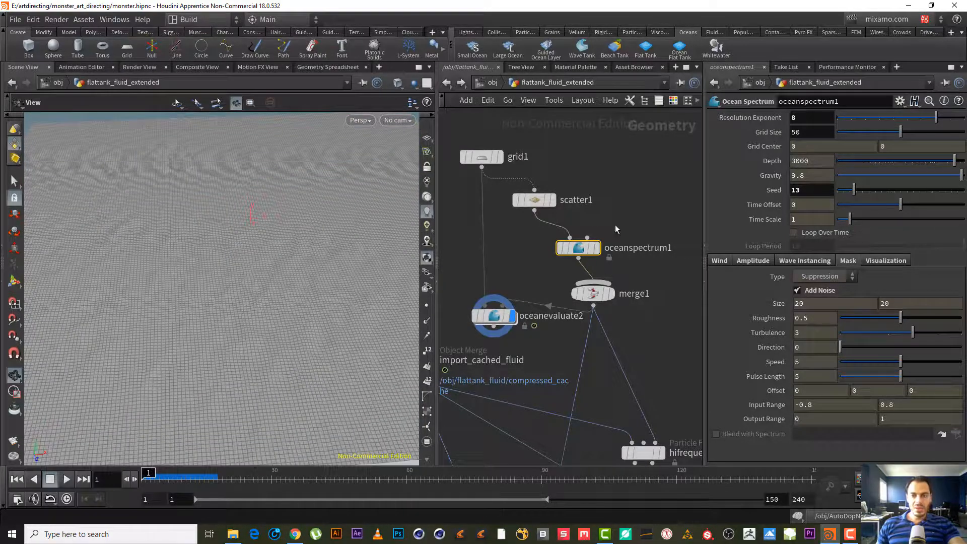
{"action": "middle_click_drag", "start_coordinate": [615, 224], "coordinate": [555, 198]}
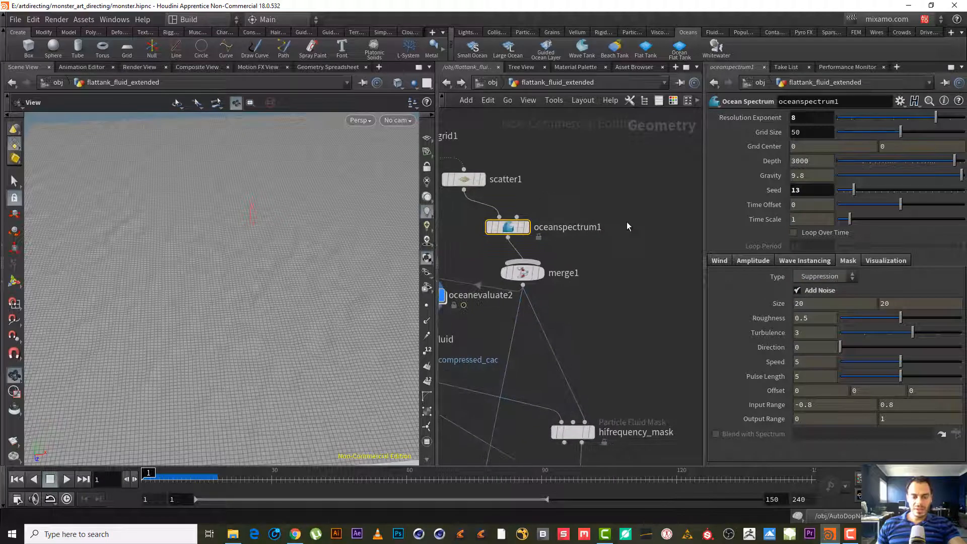
{"action": "key", "text": "Tab"}
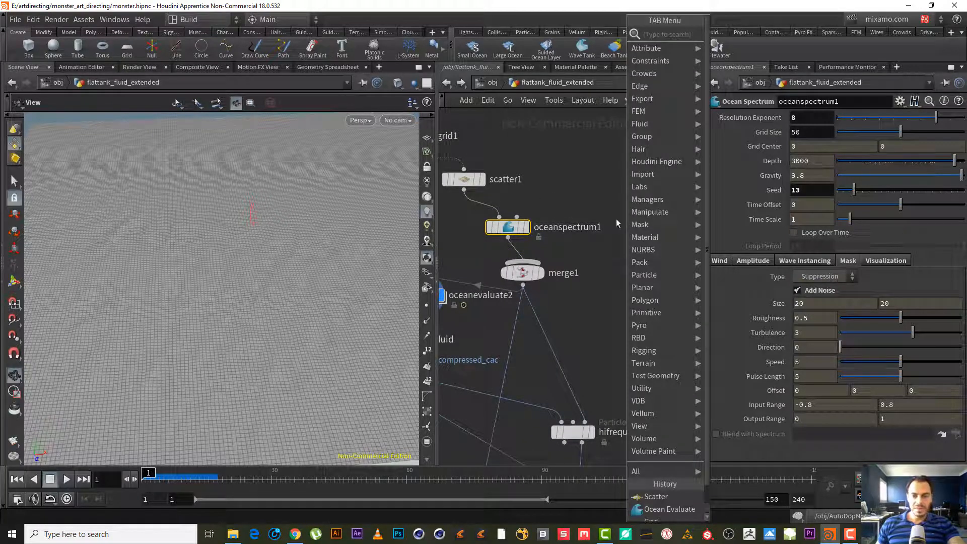
{"action": "key", "text": "Escape"}
- Orbit the viewport to inspect the evaluated ocean surface
{"action": "left_click_drag", "start_coordinate": [249, 242], "coordinate": [200, 243]}
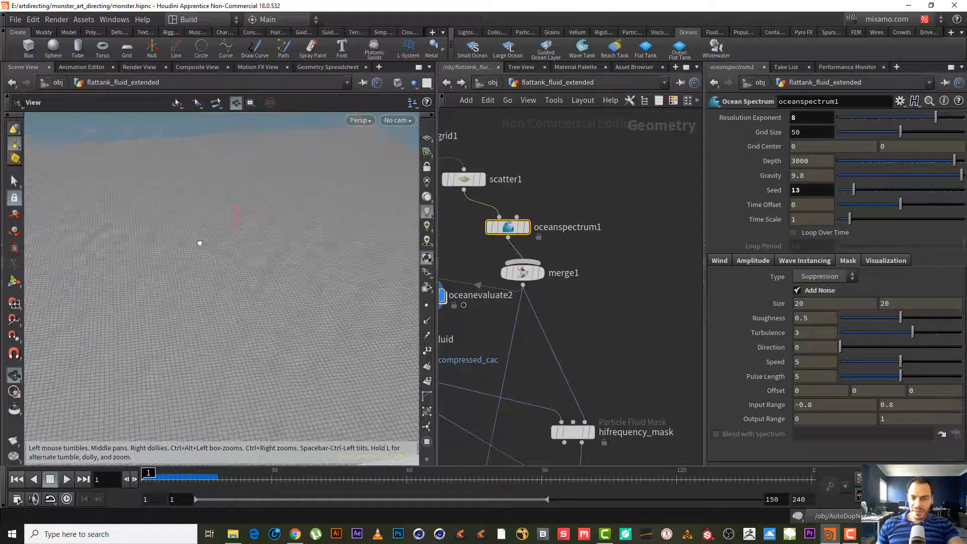
{"action": "left_click_drag", "start_coordinate": [272, 261], "coordinate": [294, 237]}
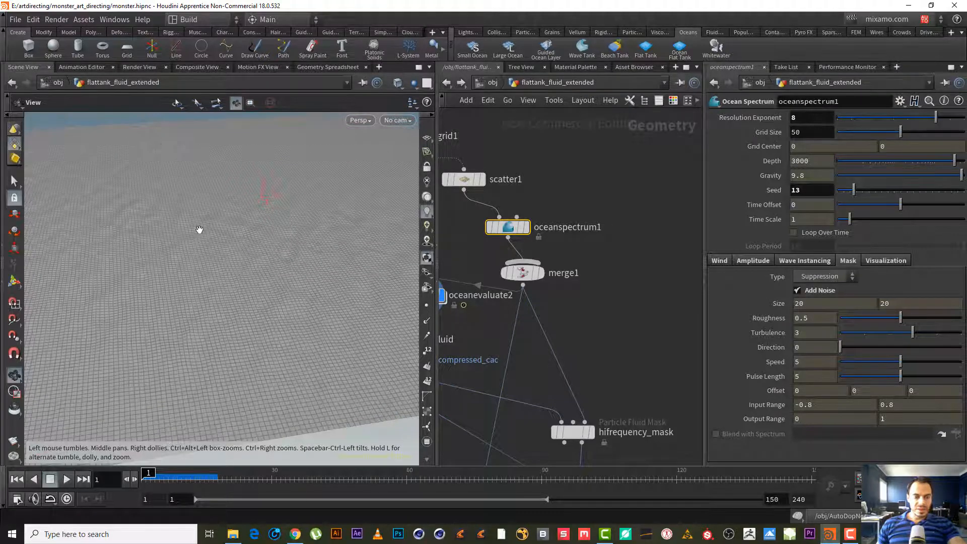
{"action": "left_click_drag", "start_coordinate": [199, 229], "coordinate": [191, 254]}
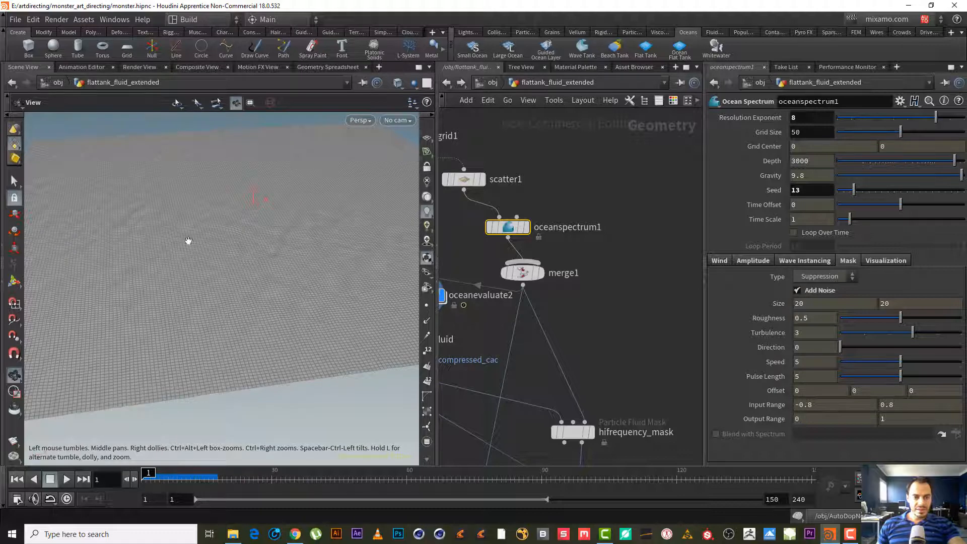
{"action": "key", "text": "Tab"}
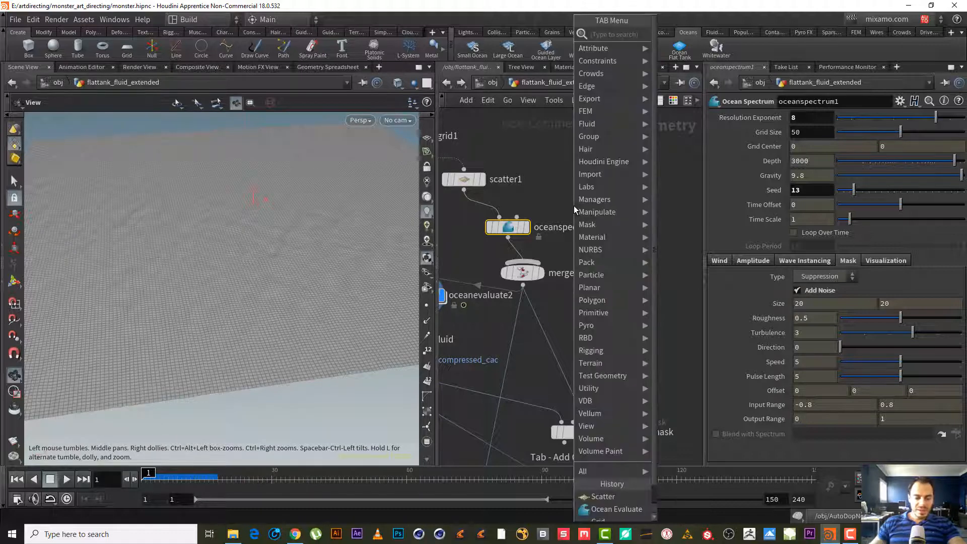
{"action": "type", "text": "ocean s"}
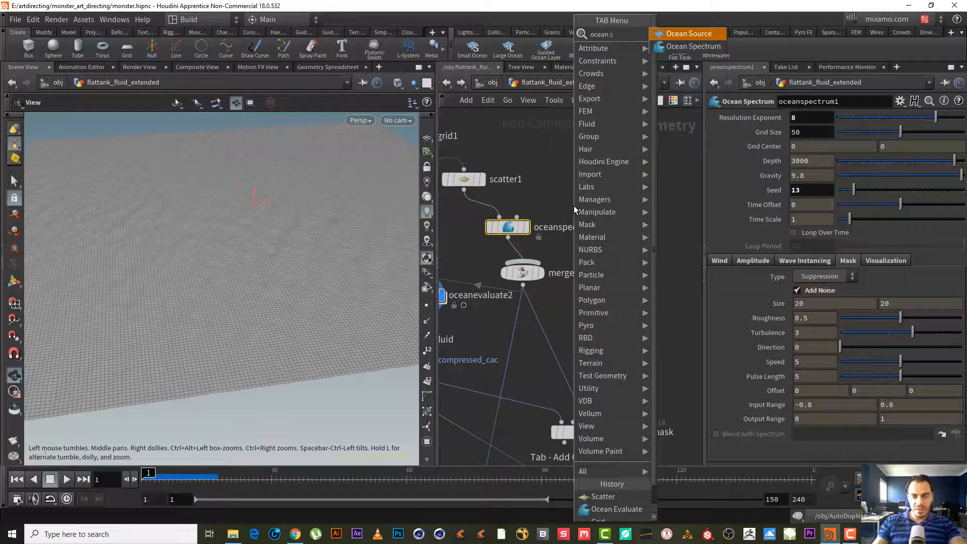
{"action": "key", "text": "Escape"}
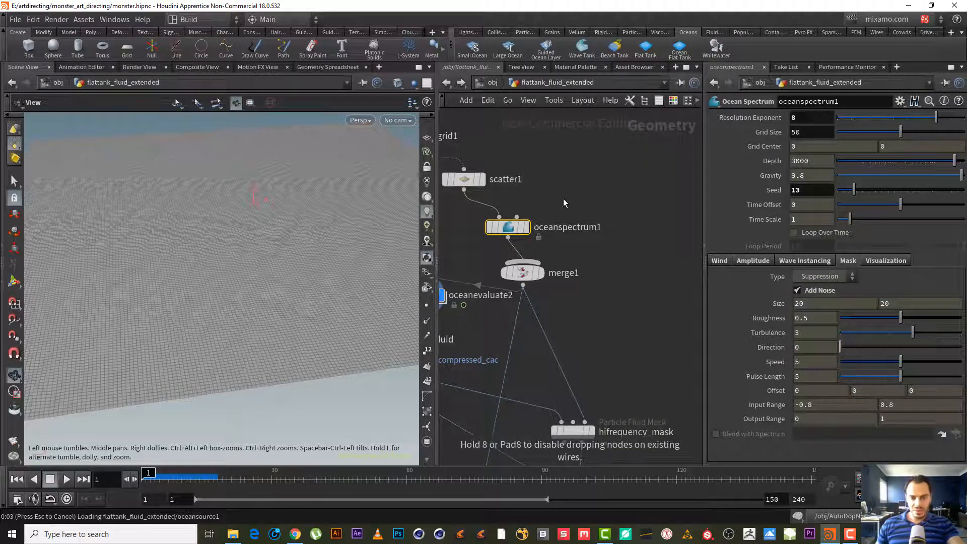
{"action": "left_click_drag", "start_coordinate": [606, 199], "coordinate": [624, 212]}
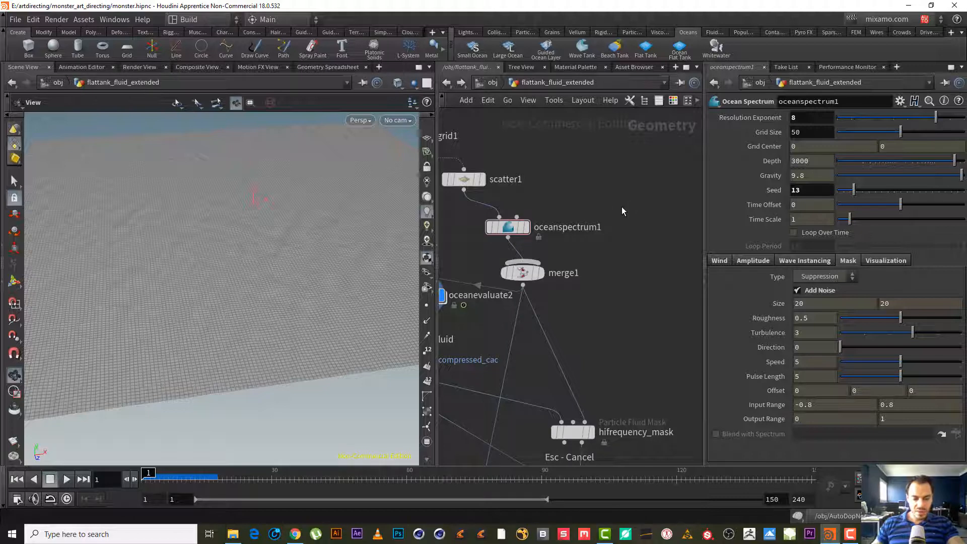
- Add a new Ocean Spectrum node in the network and open its Wave Instancing settings
{"action": "key", "text": "Tab"}
{"action": "type", "text": "oc"}
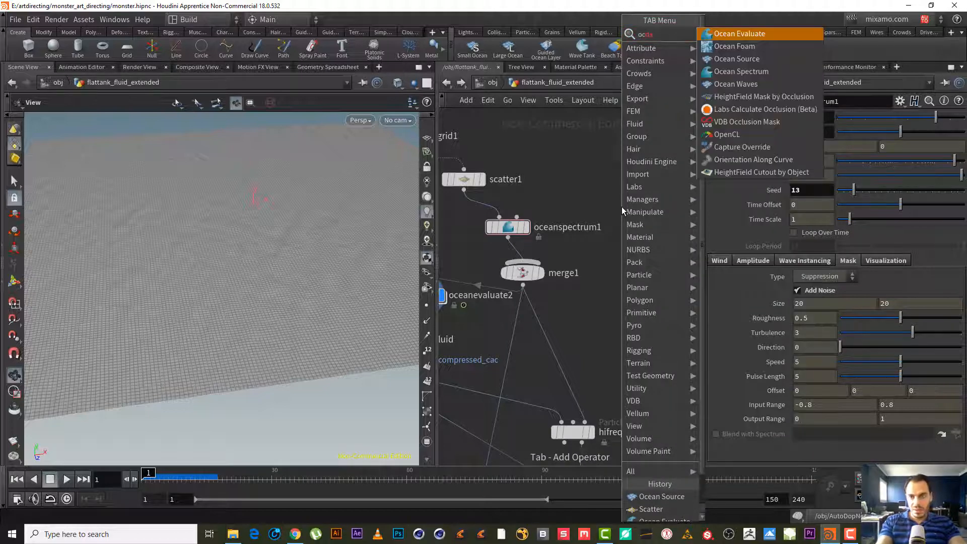
{"action": "key", "text": "Down"}
{"action": "key", "text": "Down"}
{"action": "key", "text": "Down"}
{"action": "key", "text": "Return"}
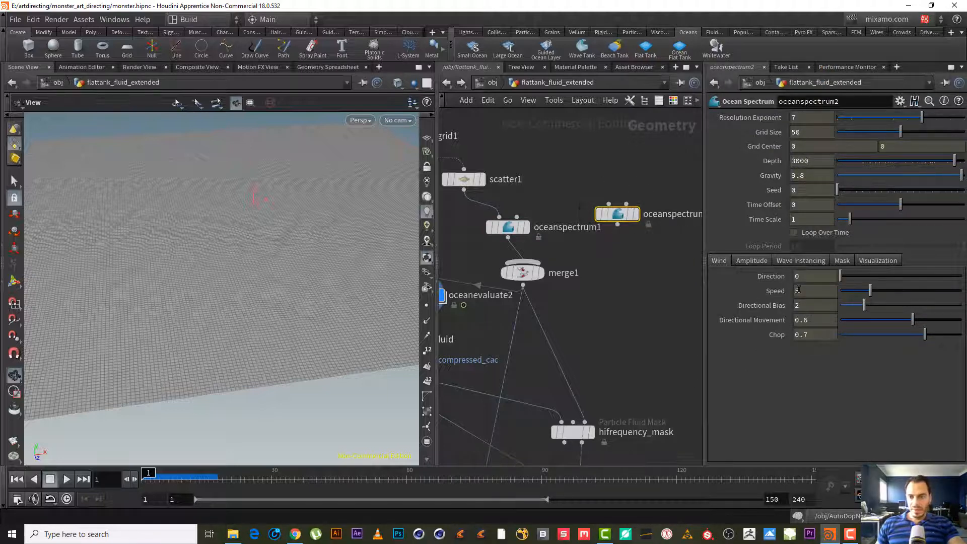
{"action": "type", "text": "4"}
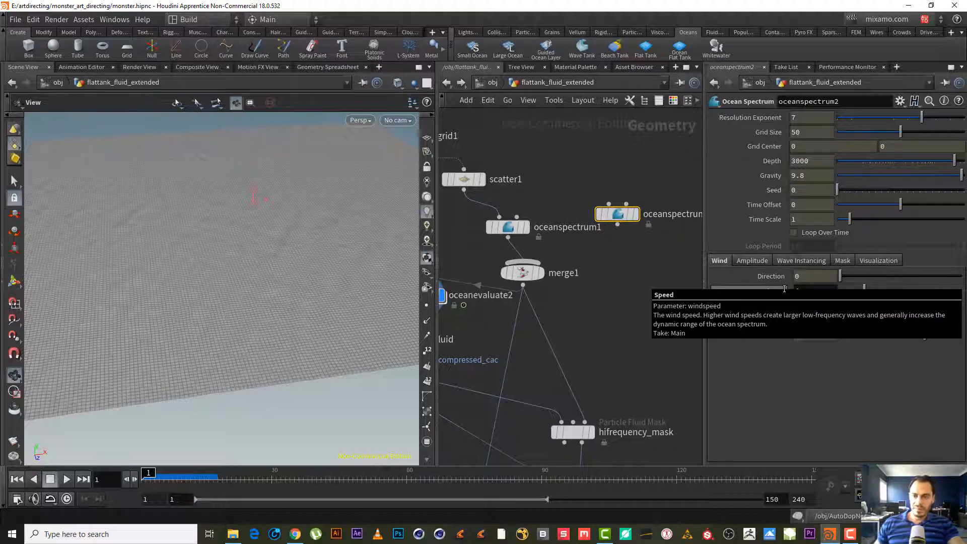
{"action": "key", "text": "Return"}
{"action": "left_click", "coordinate": [799, 261]}
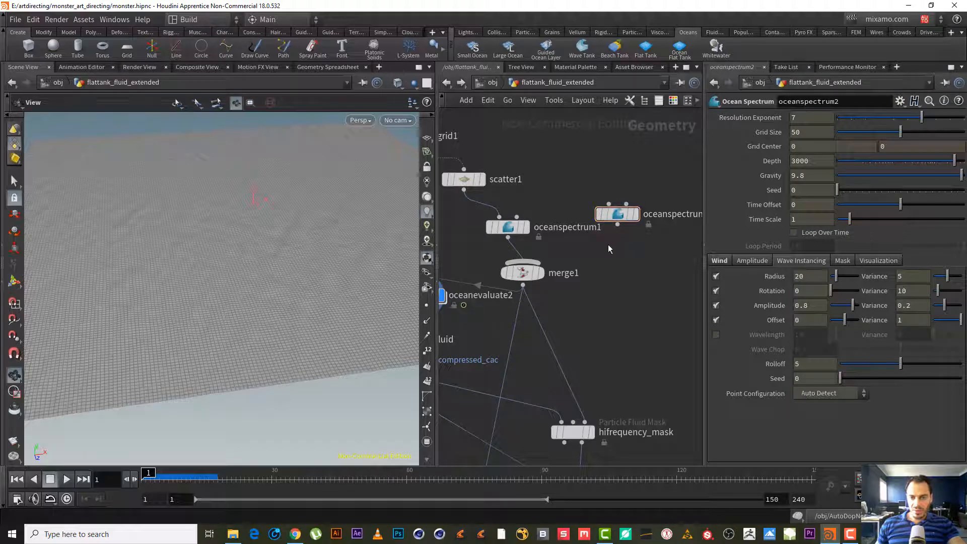
- Wire the new ocean spectrum into merge1 and orbit to check the combined surface
{"action": "left_click_drag", "start_coordinate": [618, 224], "coordinate": [559, 274]}
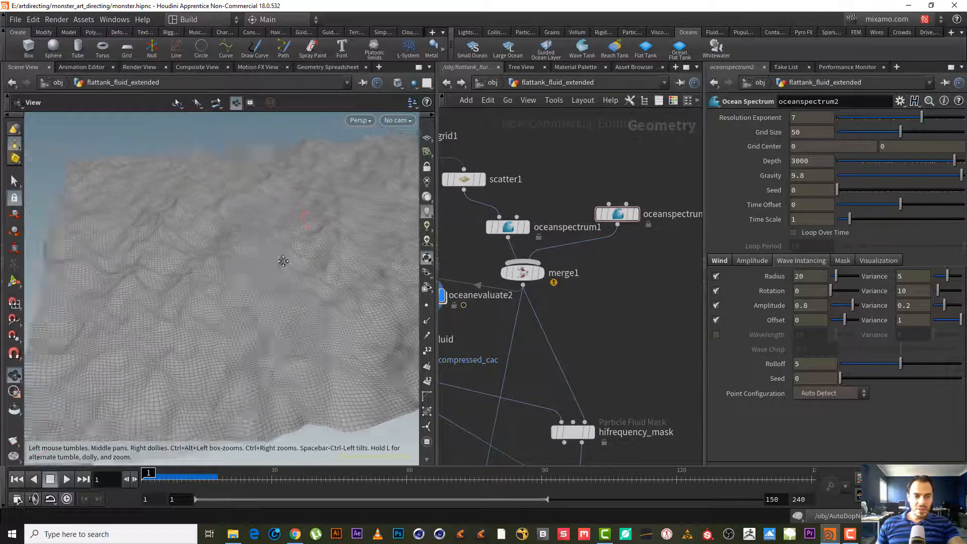
{"action": "left_click_drag", "start_coordinate": [284, 261], "coordinate": [150, 230]}
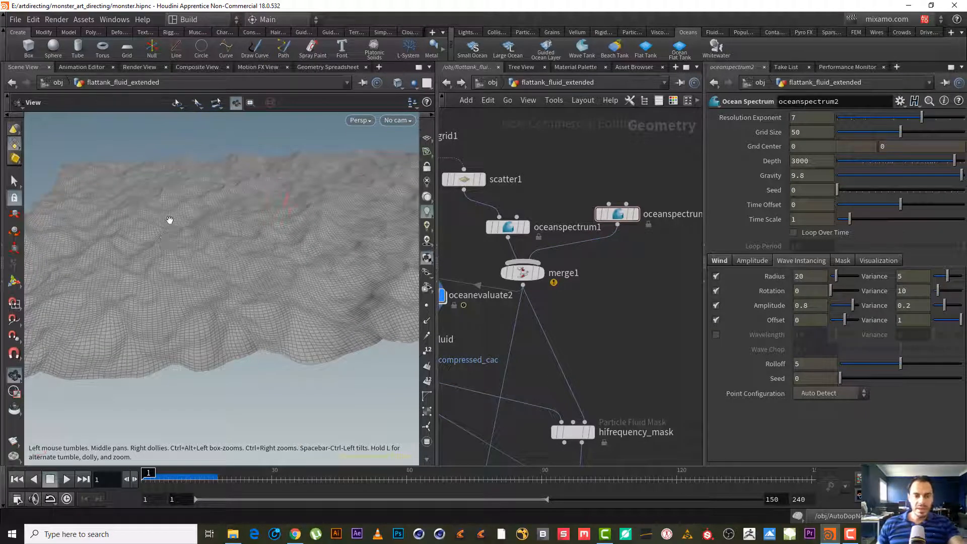
{"action": "mouse_move", "coordinate": [192, 219]}
{"action": "left_mouse_down"}
{"action": "mouse_move", "coordinate": [194, 210]}
{"action": "mouse_move", "coordinate": [200, 218]}
{"action": "left_mouse_up"}
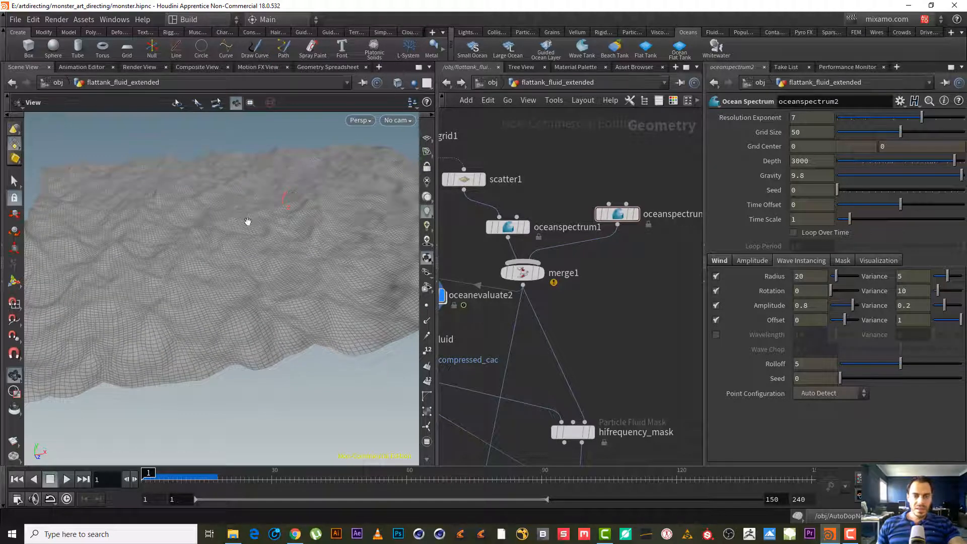
- Compare the parameters of oceanspectrum1 and oceanspectrum2
{"action": "left_click", "coordinate": [518, 223]}
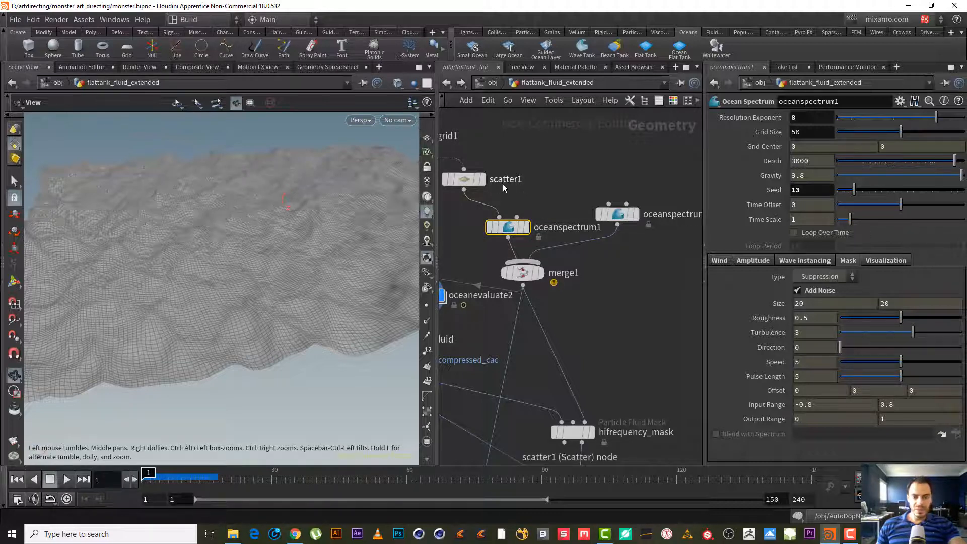
{"action": "left_click", "coordinate": [624, 215]}
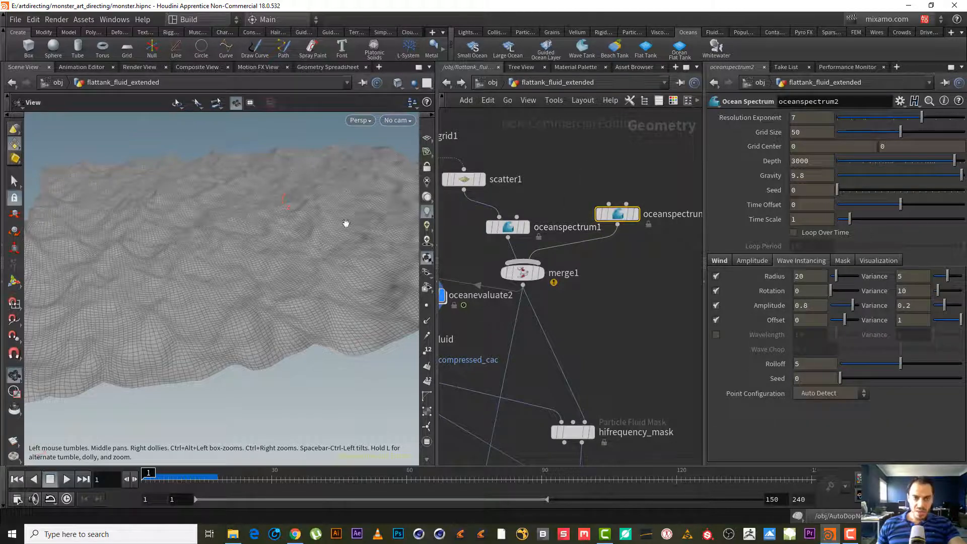
{"action": "left_click", "coordinate": [509, 229]}
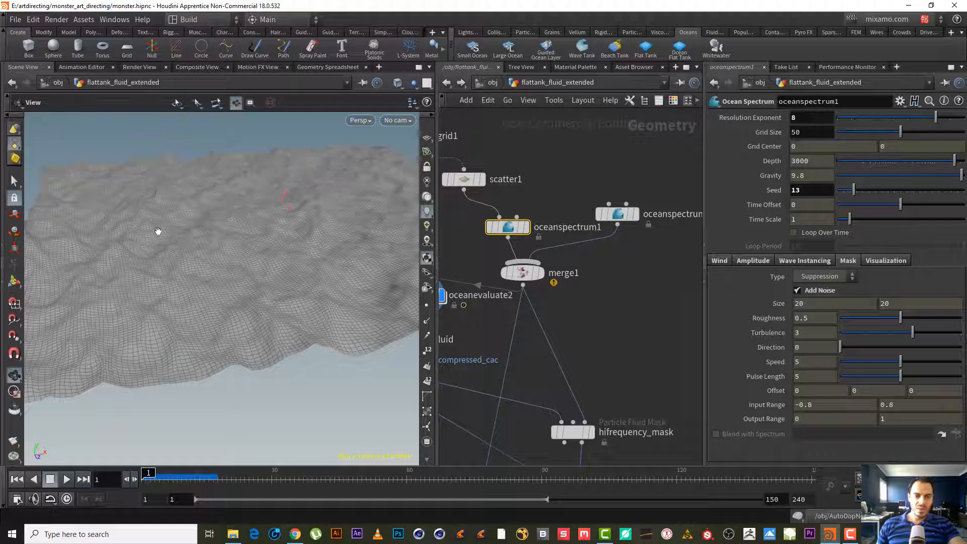
{"action": "left_click", "coordinate": [617, 211]}
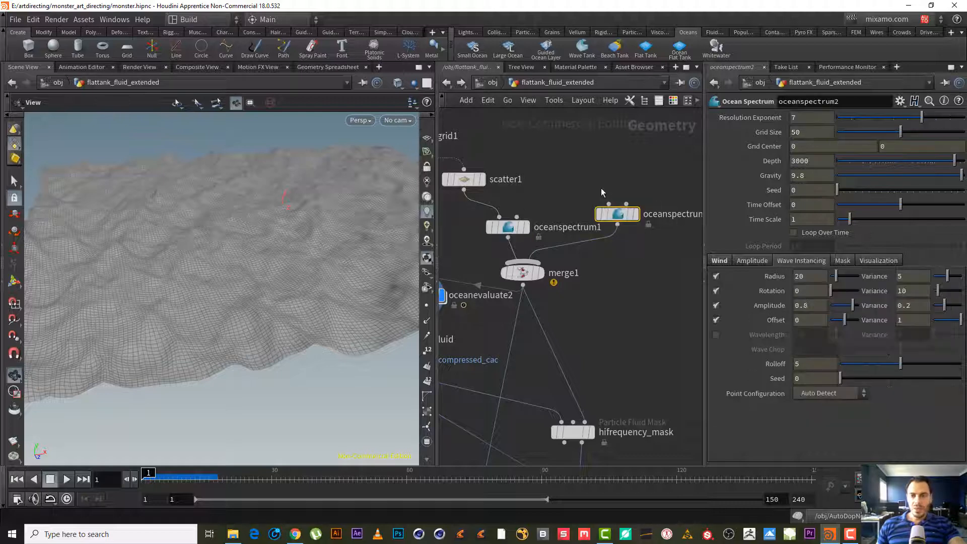
- Bypass oceanspectrum2 and move it out of the way
{"action": "mouse_move", "coordinate": [620, 214]}
{"action": "left_click", "coordinate": [594, 190]}
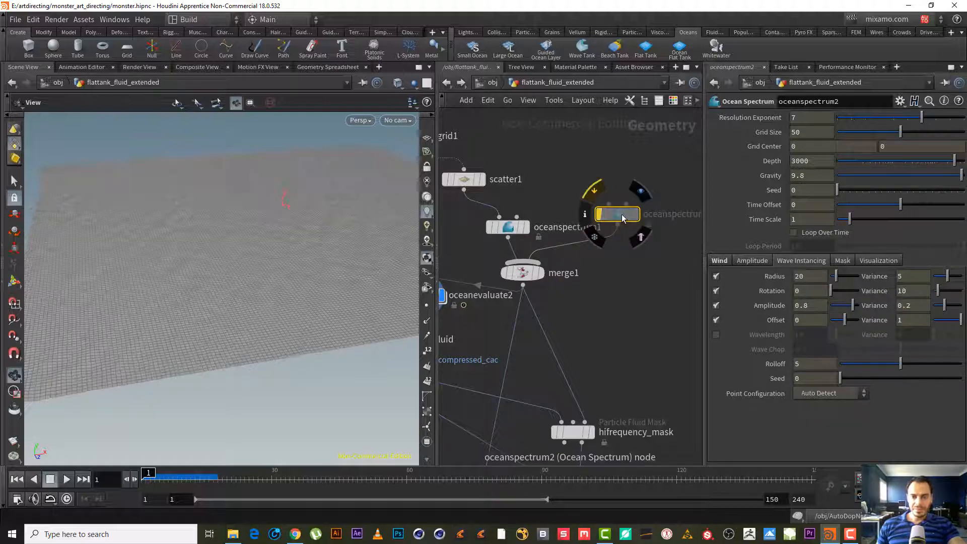
{"action": "left_click_drag", "start_coordinate": [617, 214], "coordinate": [601, 189]}
- Create a reference copy of oceanspectrum1
{"action": "left_click", "coordinate": [511, 227]}
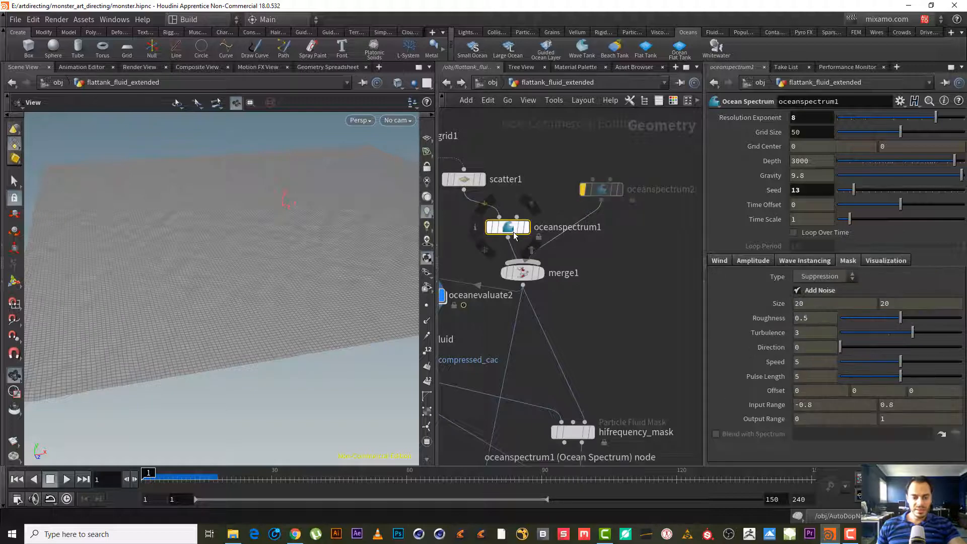
{"action": "key", "text": "ctrl+c"}
{"action": "right_click", "coordinate": [512, 235]}
{"action": "mouse_move", "coordinate": [587, 297]}
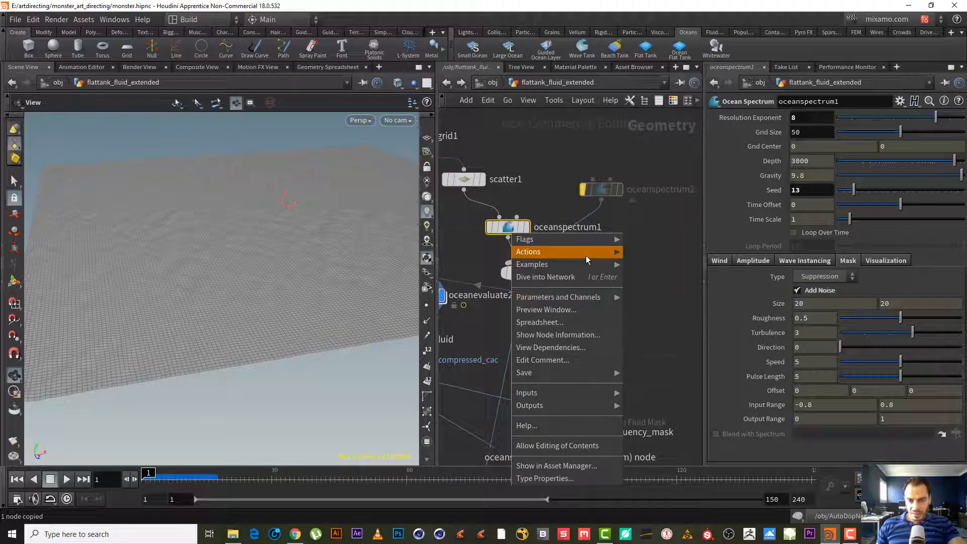
{"action": "mouse_move", "coordinate": [585, 255]}
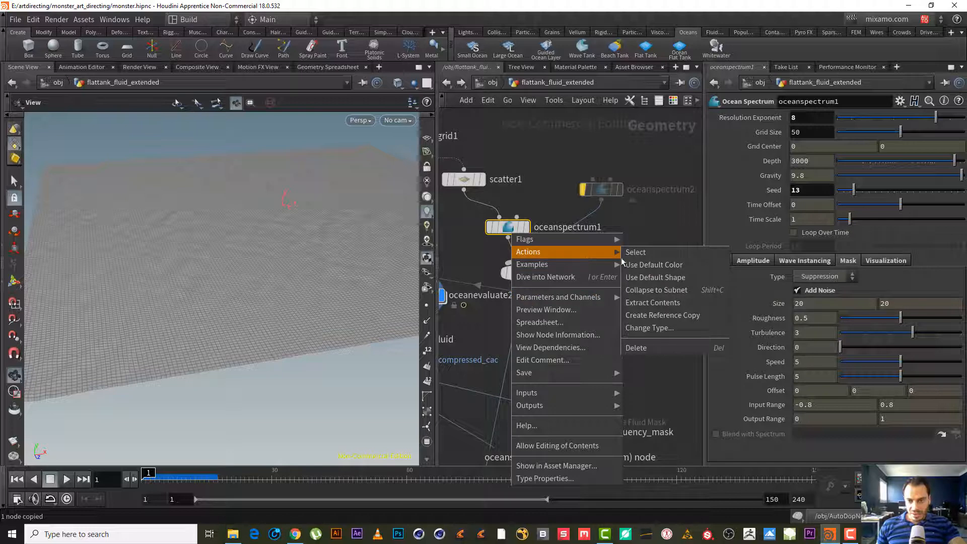
{"action": "left_click", "coordinate": [695, 316]}
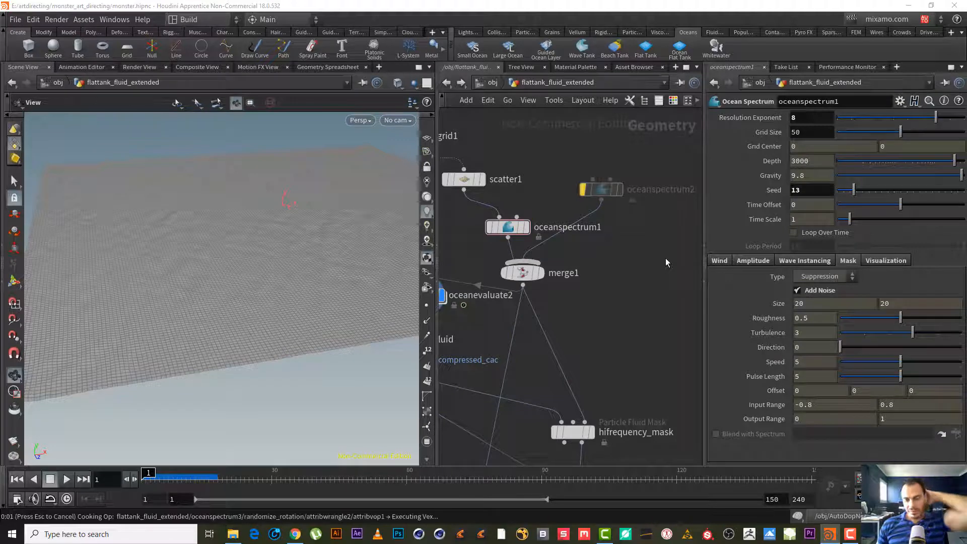
- Place the reference copy, enable its mask's Blend with Spectrum, unlink that parameter and point it to ../oceanspectrum1
{"action": "left_click_drag", "start_coordinate": [600, 271], "coordinate": [641, 230]}
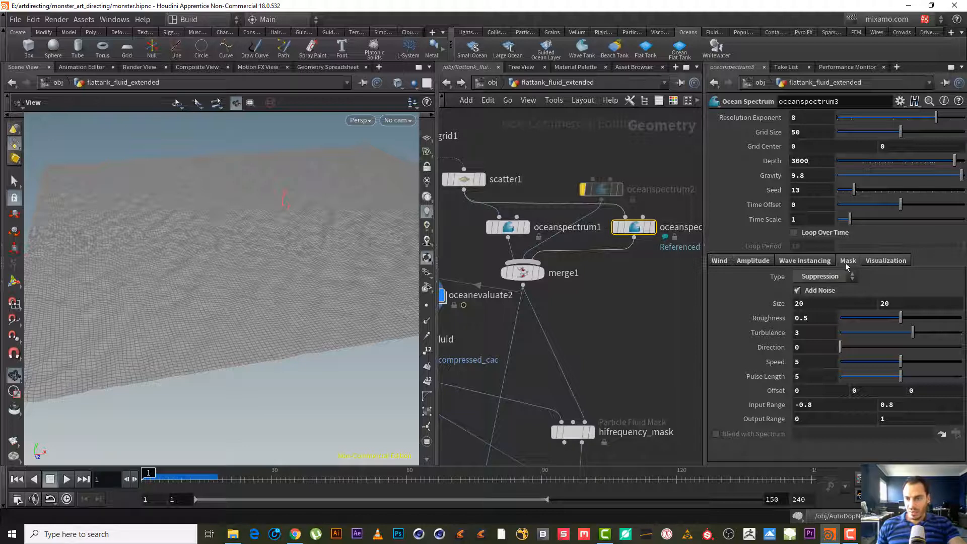
{"action": "left_click", "coordinate": [736, 433]}
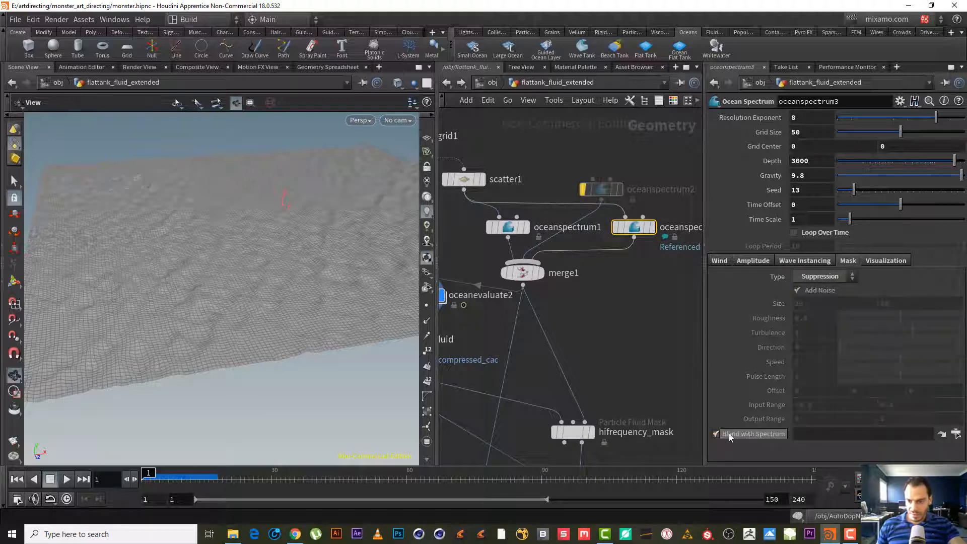
{"action": "right_click", "coordinate": [750, 428]}
{"action": "mouse_move", "coordinate": [824, 400]}
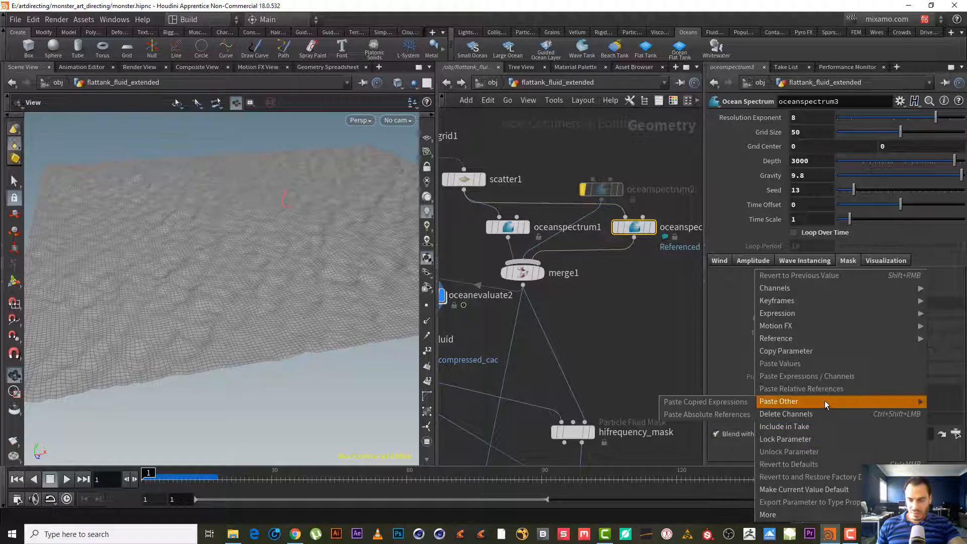
{"action": "left_click", "coordinate": [836, 426]}
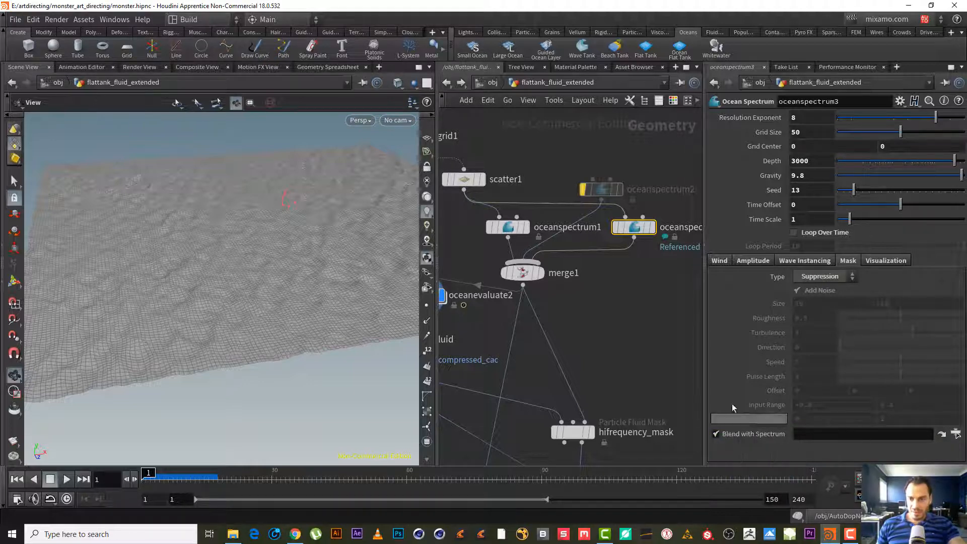
{"action": "left_click_drag", "start_coordinate": [508, 228], "coordinate": [828, 433]}
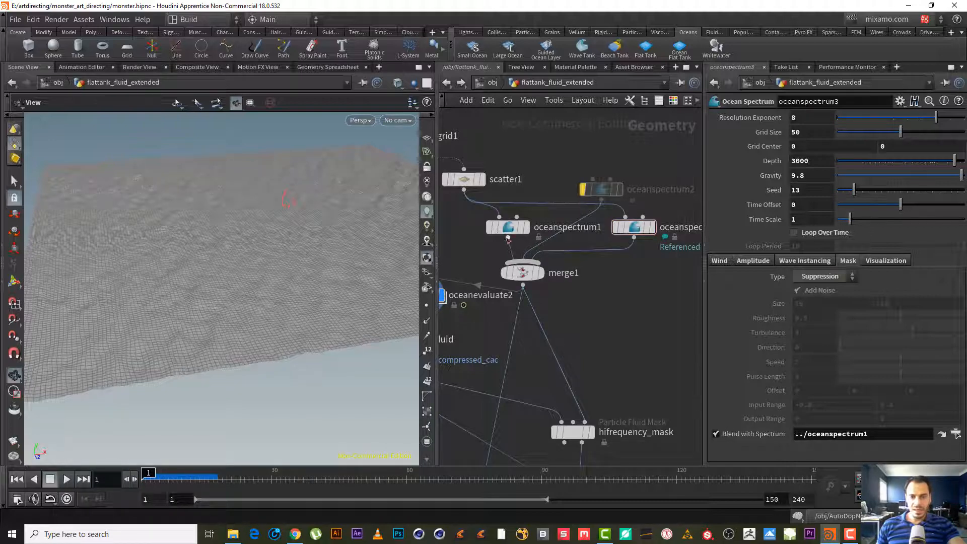
{"action": "left_click_drag", "start_coordinate": [508, 228], "coordinate": [497, 229]}
- Set the wind Speed of oceanspectrum3 to 3
{"action": "left_click_drag", "start_coordinate": [173, 232], "coordinate": [134, 205]}
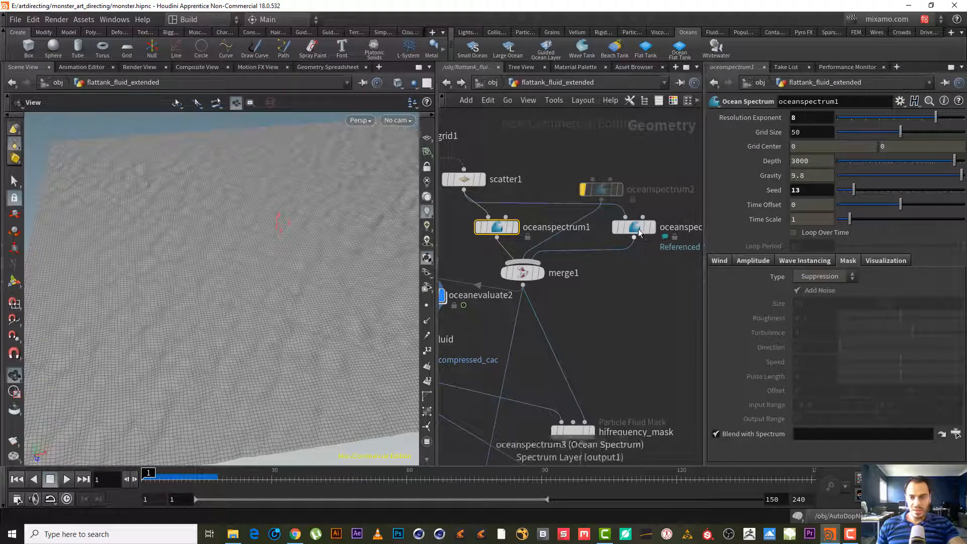
{"action": "left_click", "coordinate": [638, 231]}
{"action": "left_click", "coordinate": [722, 261]}
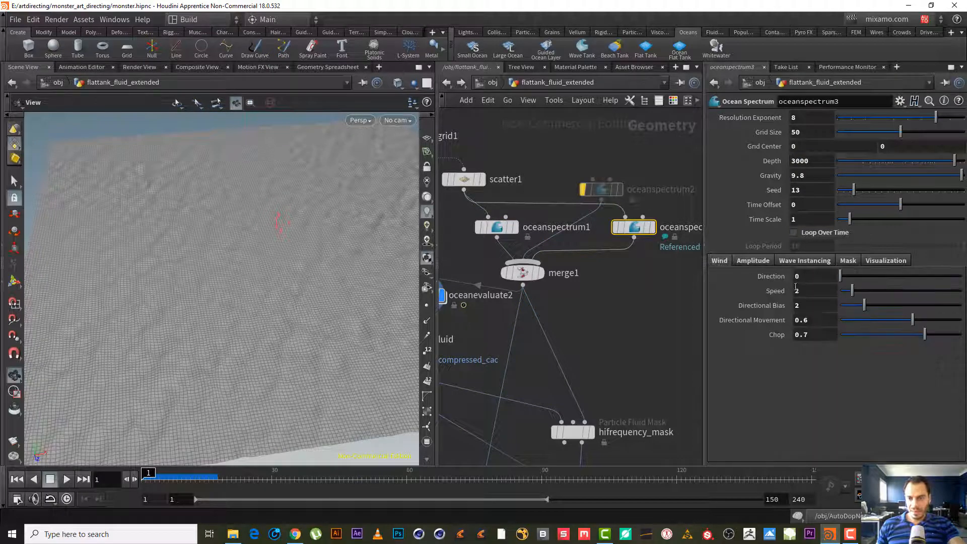
{"action": "left_click_drag", "start_coordinate": [810, 293], "coordinate": [773, 291]}
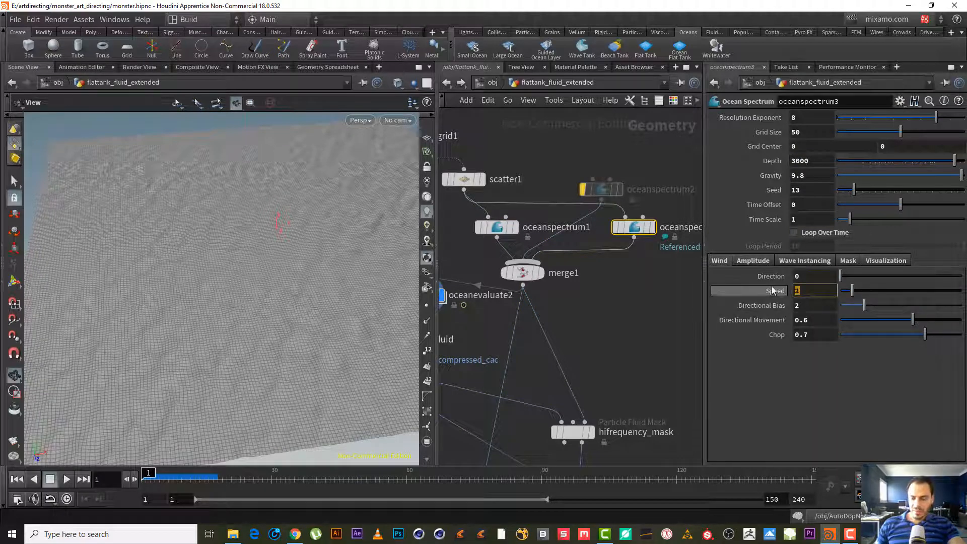
{"action": "type", "text": "3"}
{"action": "key", "text": "Return"}
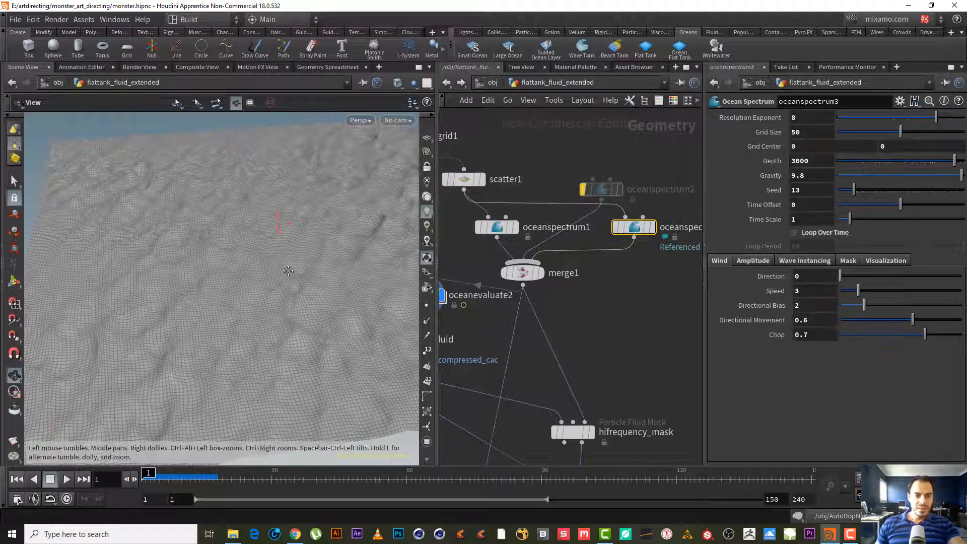
- Orbit the viewport to inspect the blended ocean surface
{"action": "left_click_drag", "start_coordinate": [290, 271], "coordinate": [229, 255]}
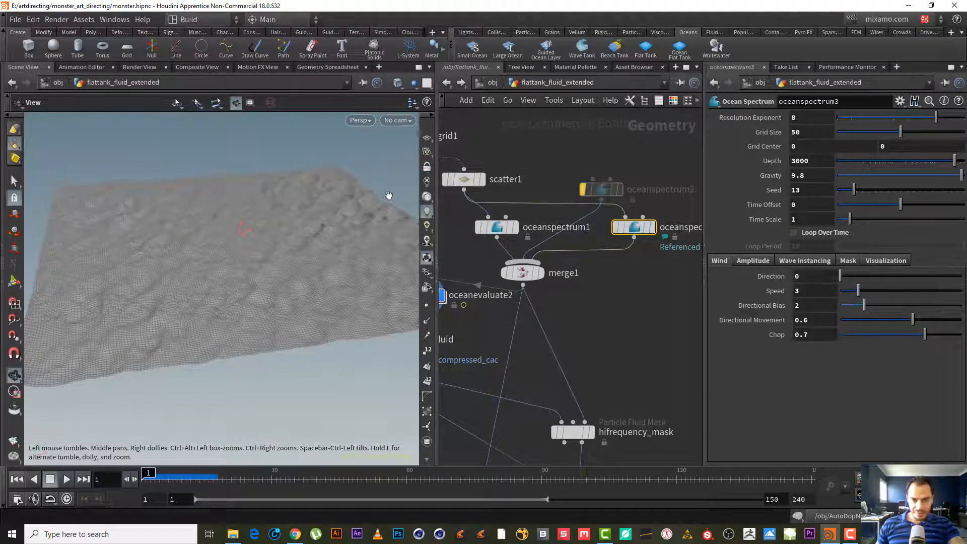
{"action": "left_click_drag", "start_coordinate": [145, 247], "coordinate": [113, 196]}
{"action": "left_click_drag", "start_coordinate": [195, 198], "coordinate": [138, 190]}
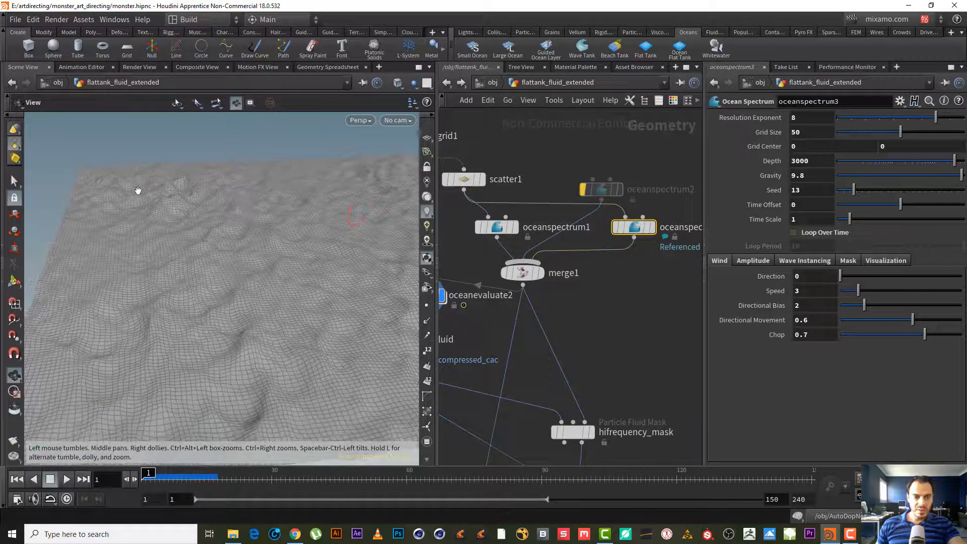
{"action": "left_click_drag", "start_coordinate": [207, 179], "coordinate": [229, 193]}
{"action": "left_click_drag", "start_coordinate": [195, 251], "coordinate": [302, 192]}
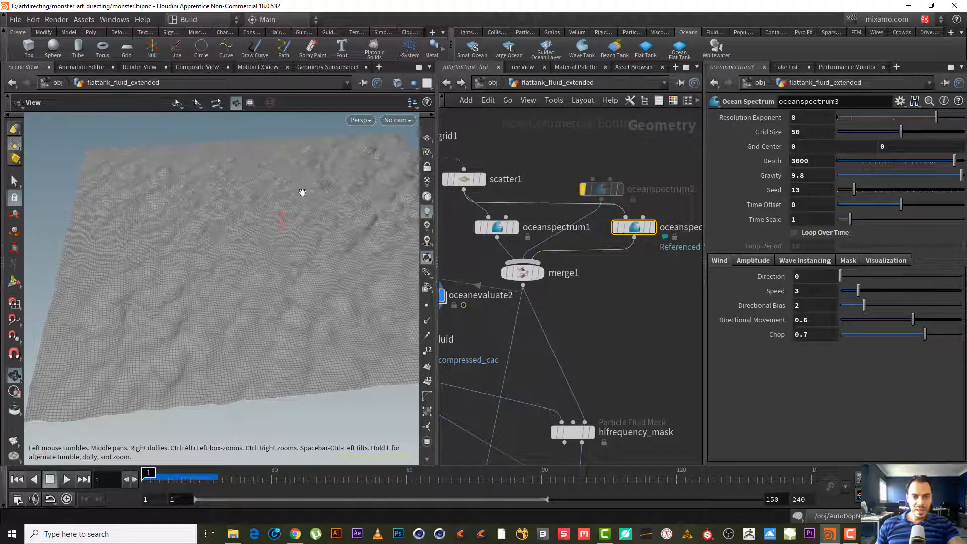
- Select oceanspectrum1 and orbit the viewport to inspect the blended ocean surface
{"action": "middle_click_drag", "start_coordinate": [596, 298], "coordinate": [628, 304]}
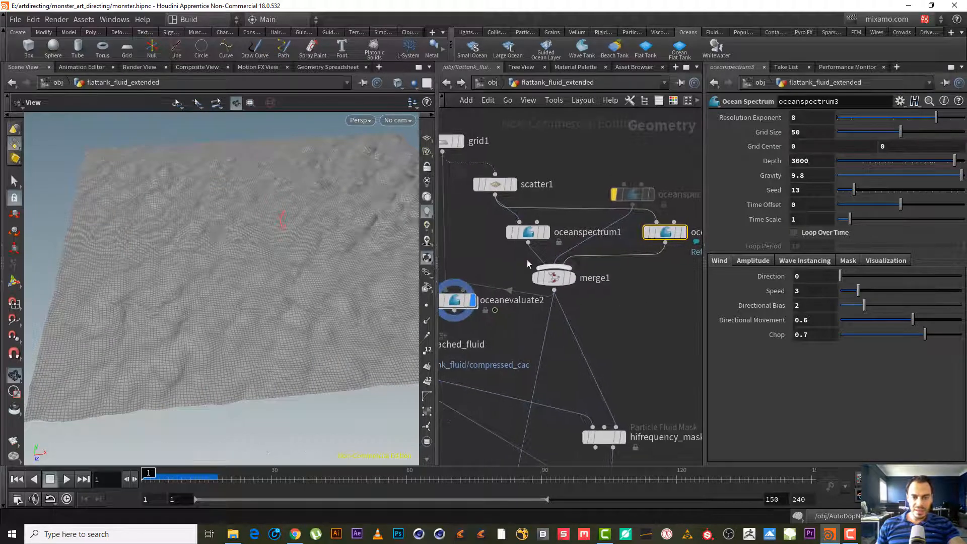
{"action": "left_click", "coordinate": [528, 232]}
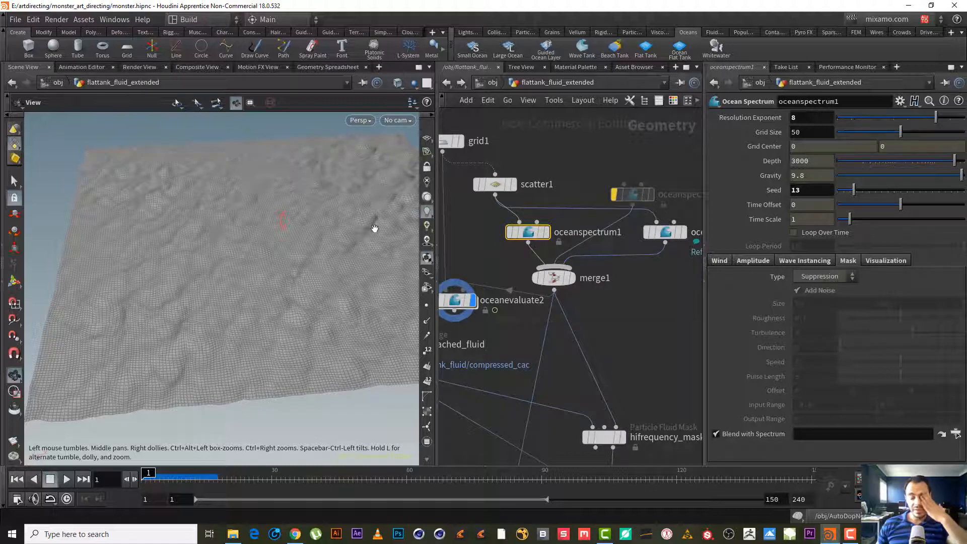
{"action": "left_click_drag", "start_coordinate": [278, 243], "coordinate": [236, 218]}
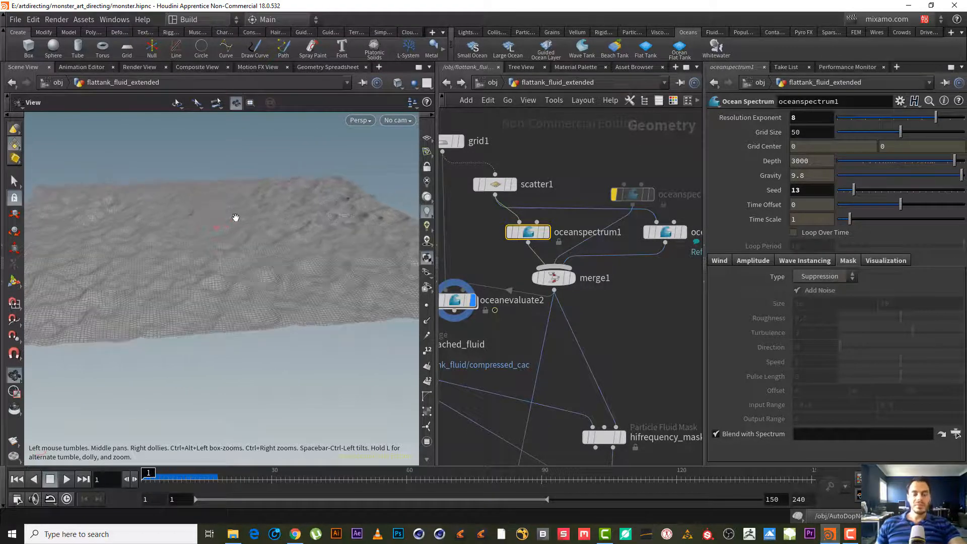
{"action": "right_click_drag", "start_coordinate": [289, 220], "coordinate": [371, 237]}
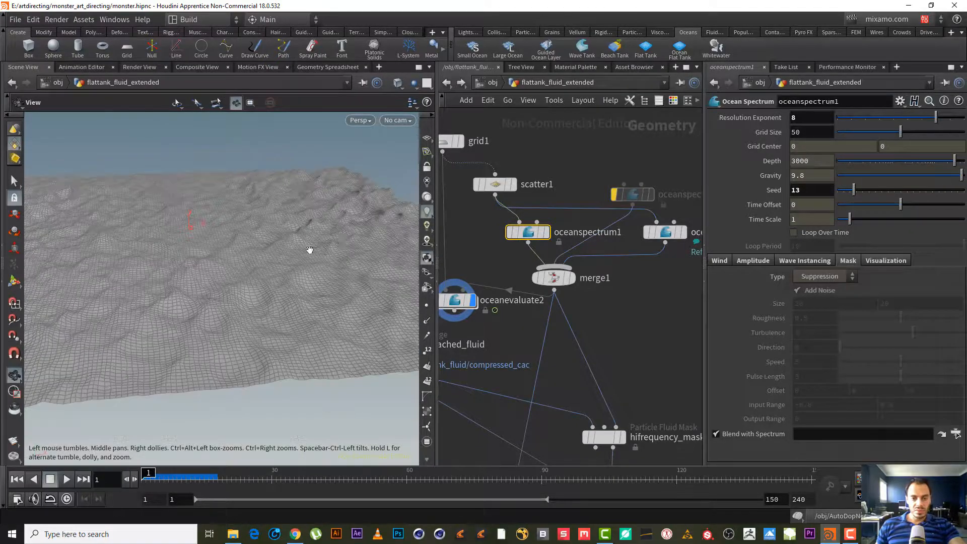
{"action": "left_click_drag", "start_coordinate": [308, 250], "coordinate": [308, 224]}
{"action": "right_click_drag", "start_coordinate": [308, 224], "coordinate": [286, 213]}
{"action": "mouse_move", "coordinate": [286, 212]}
{"action": "left_mouse_down"}
{"action": "mouse_move", "coordinate": [287, 194]}
{"action": "mouse_move", "coordinate": [277, 200]}
{"action": "left_mouse_up"}
{"action": "right_click_drag", "start_coordinate": [341, 235], "coordinate": [674, 279]}
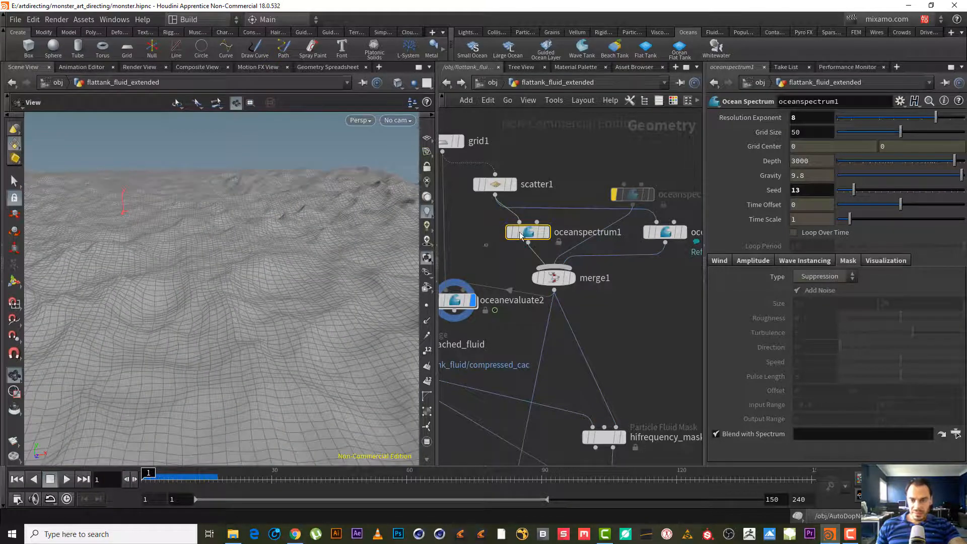
- Compare the Wind settings of oceanspectrum1 and oceanspectrum3, including the Directional Bias reference expression
{"action": "left_click", "coordinate": [712, 261]}
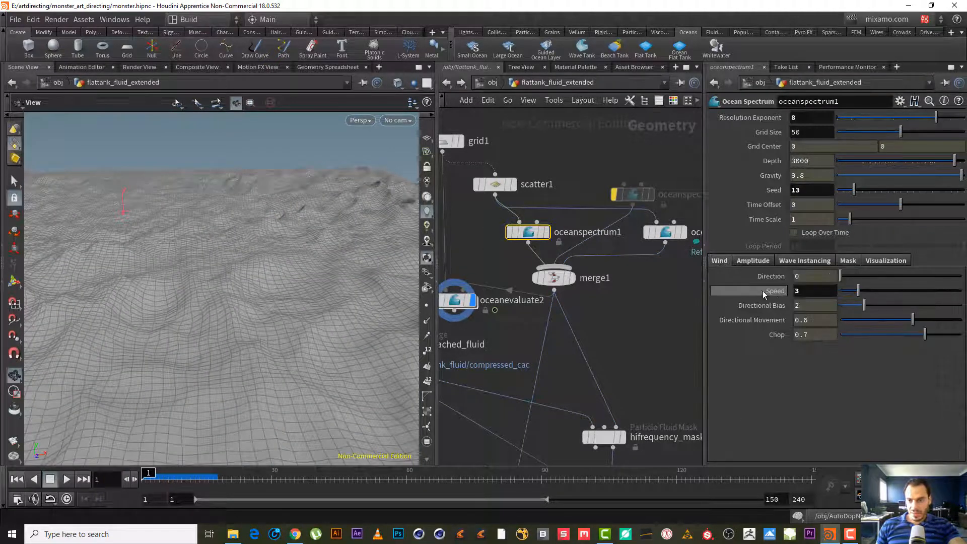
{"action": "left_click", "coordinate": [665, 231]}
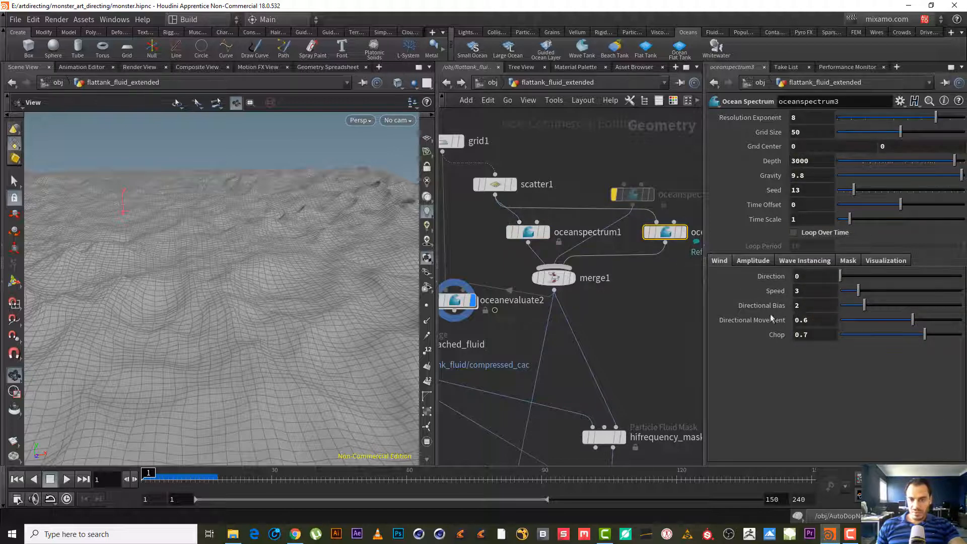
{"action": "left_click", "coordinate": [516, 233]}
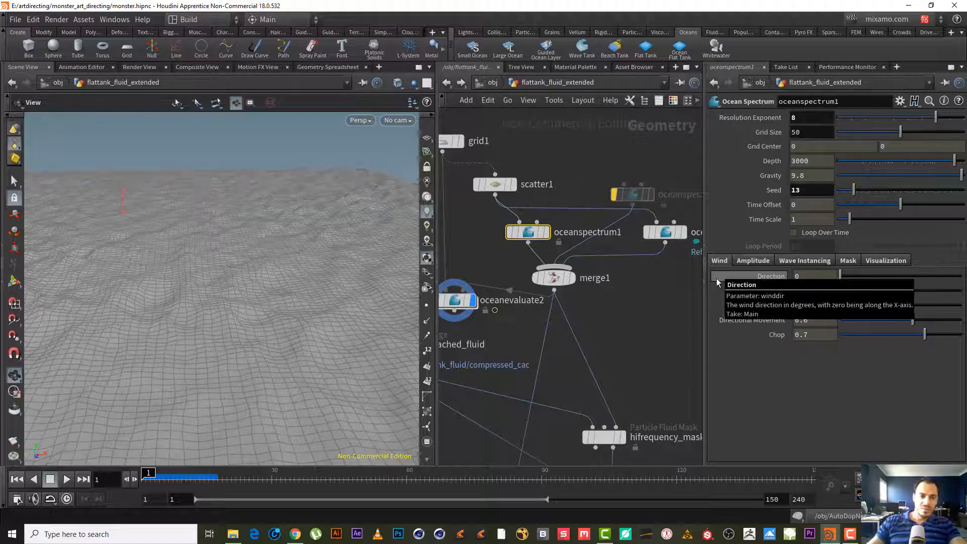
{"action": "left_click", "coordinate": [669, 227]}
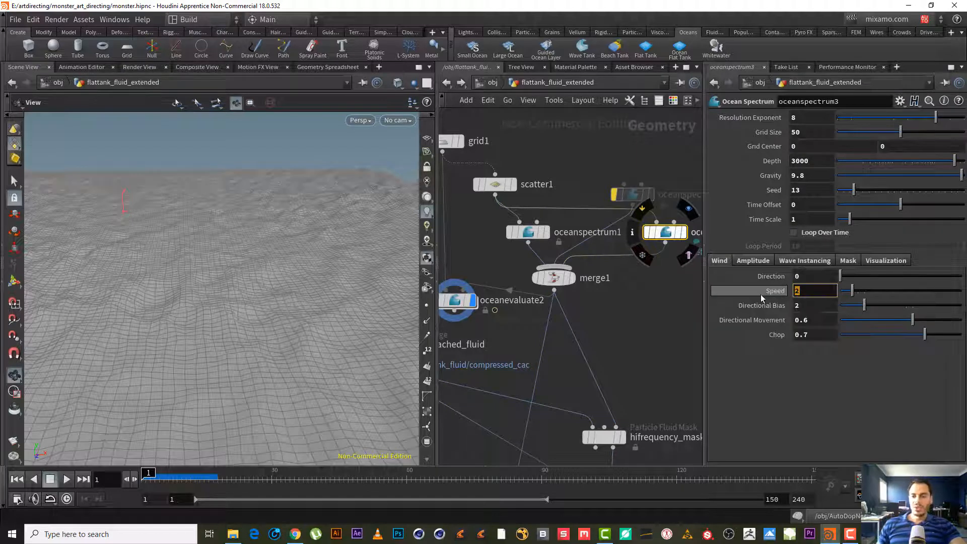
{"action": "left_click", "coordinate": [769, 309]}
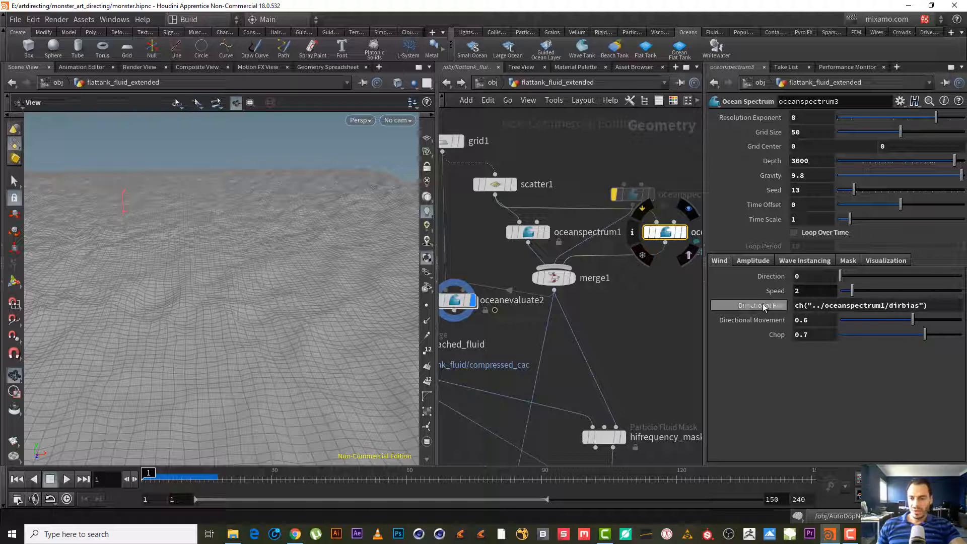
{"action": "left_click", "coordinate": [779, 311]}
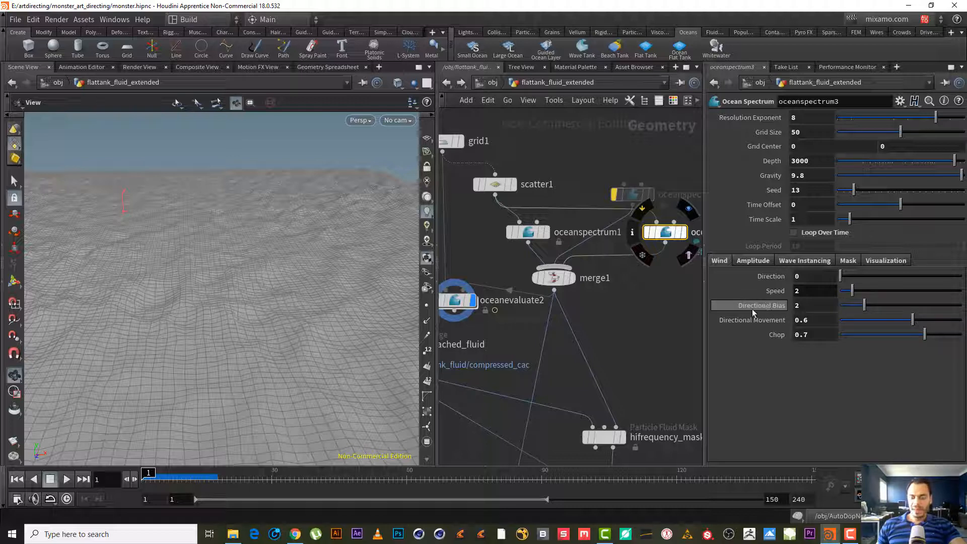
{"action": "mouse_move", "coordinate": [458, 303]}
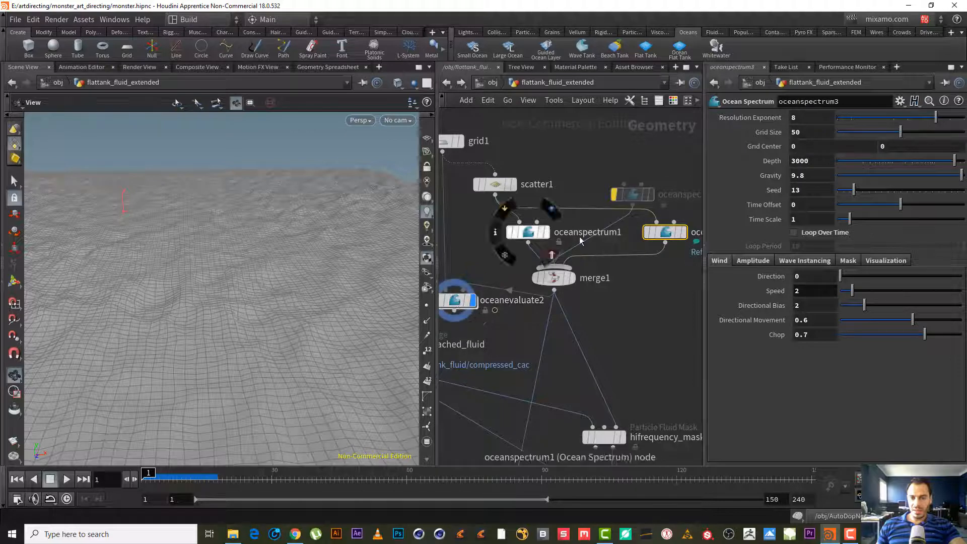
{"action": "left_click", "coordinate": [528, 233]}
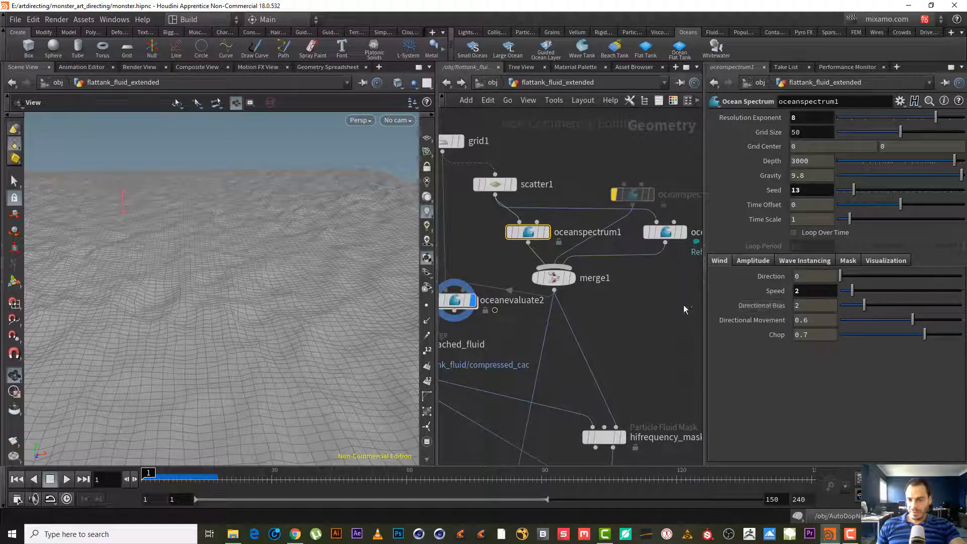
{"action": "left_click", "coordinate": [665, 232]}
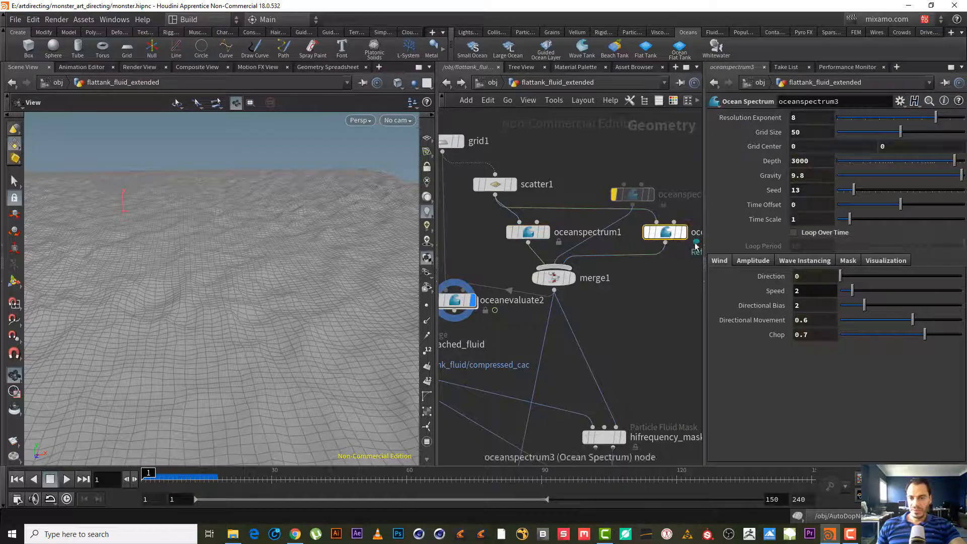
- Copy oceanspectrum1's Speed parameter and paste it as a relative reference into oceanspectrum3's Speed
{"action": "left_click", "coordinate": [528, 233]}
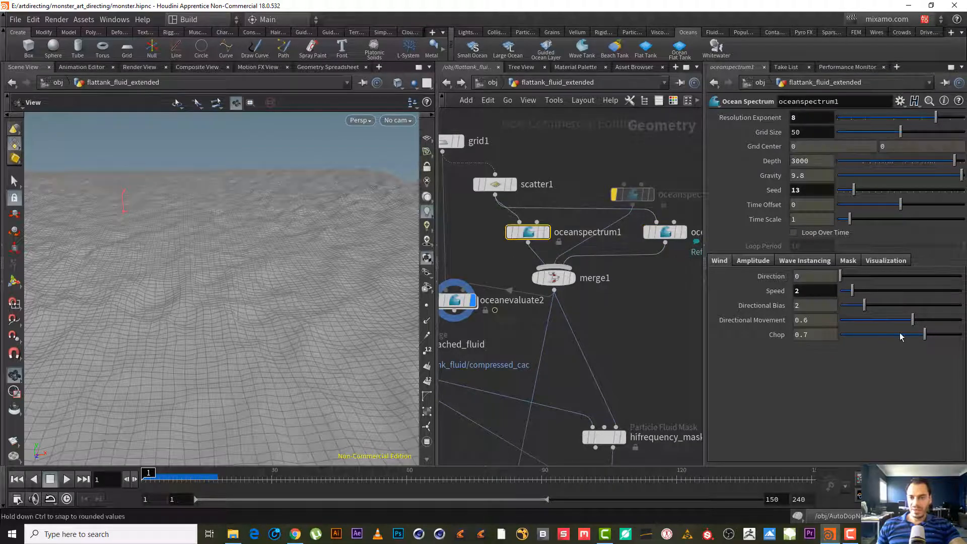
{"action": "right_click", "coordinate": [775, 291]}
{"action": "left_click", "coordinate": [843, 361]}
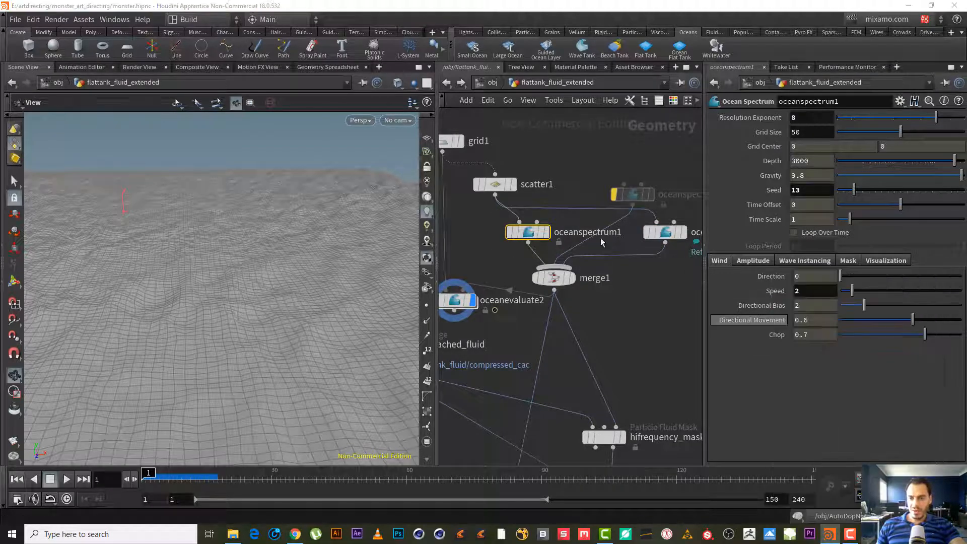
{"action": "left_click", "coordinate": [674, 235]}
{"action": "right_click", "coordinate": [784, 292]}
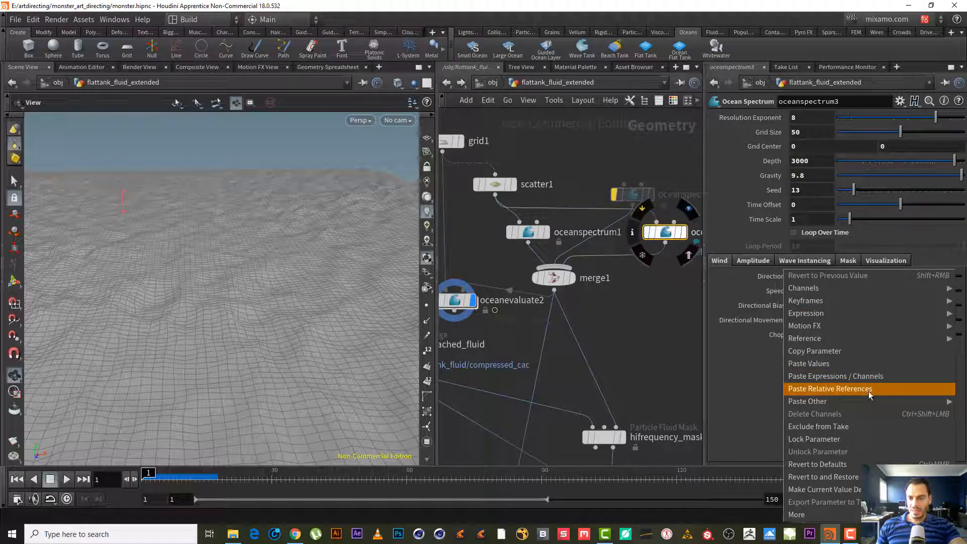
{"action": "left_click", "coordinate": [870, 389]}
- Set oceanspectrum3's wind Speed to 4
{"action": "left_click", "coordinate": [767, 292]}
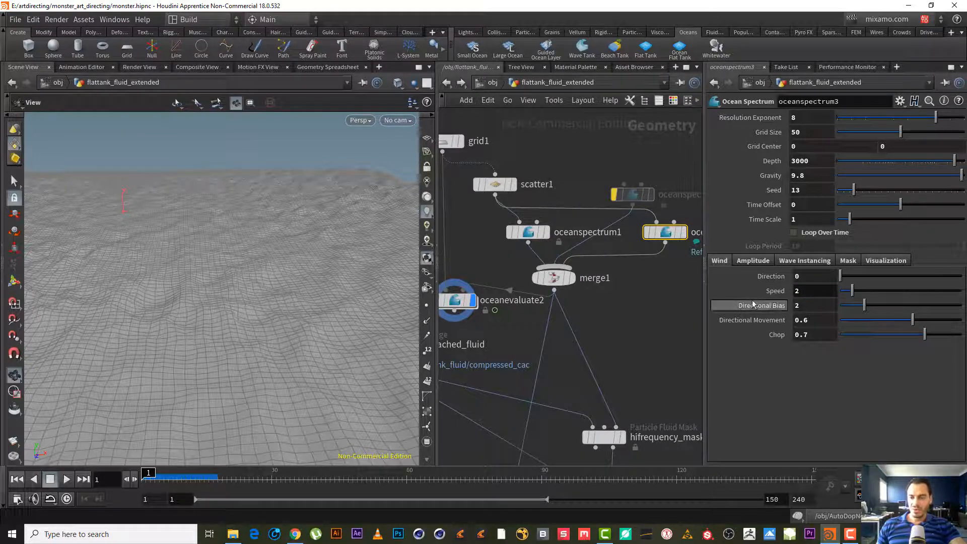
{"action": "left_click_drag", "start_coordinate": [806, 292], "coordinate": [760, 282]}
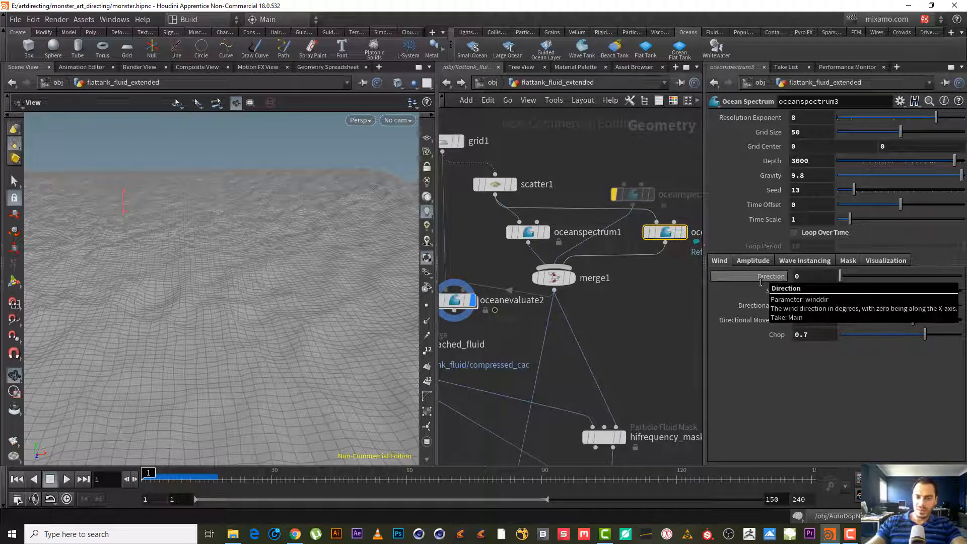
{"action": "type", "text": "3"}
{"action": "key", "text": "Return"}
{"action": "double_click", "coordinate": [802, 292]}
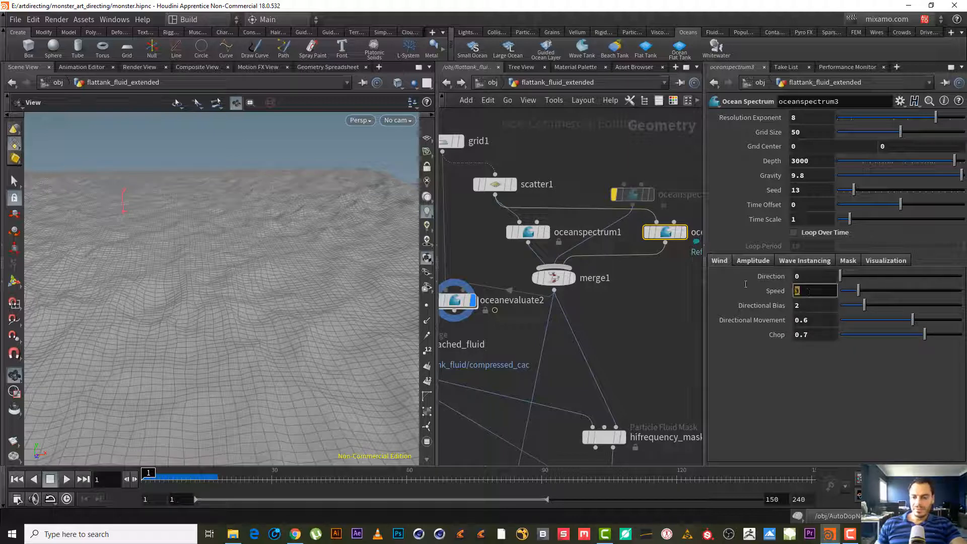
{"action": "type", "text": "4"}
{"action": "key", "text": "Return"}
- Orbit the viewport to inspect the ocean surface with the faster wind
{"action": "right_click_drag", "start_coordinate": [230, 263], "coordinate": [163, 293]}
{"action": "left_click_drag", "start_coordinate": [174, 288], "coordinate": [259, 280]}
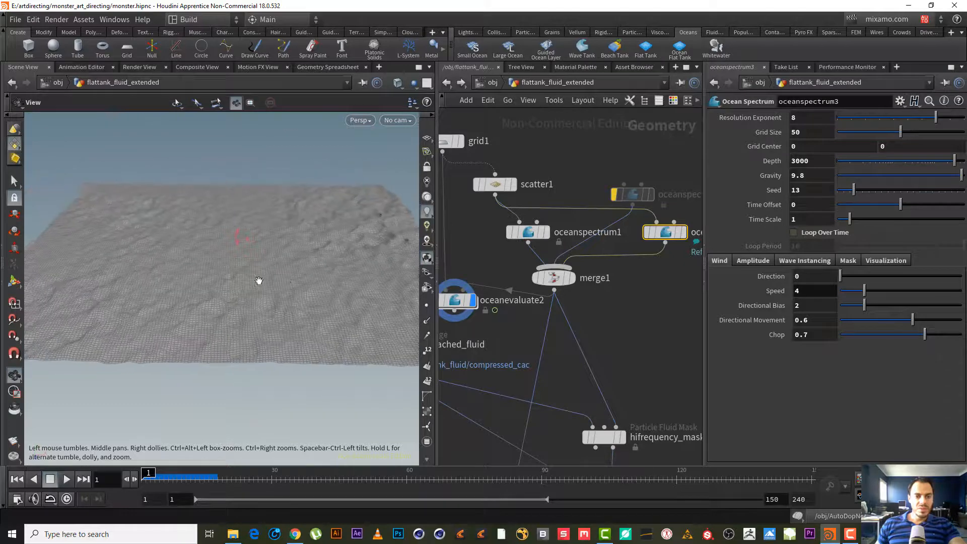
{"action": "right_click_drag", "start_coordinate": [259, 281], "coordinate": [319, 237]}
{"action": "left_click_drag", "start_coordinate": [320, 237], "coordinate": [290, 222]}
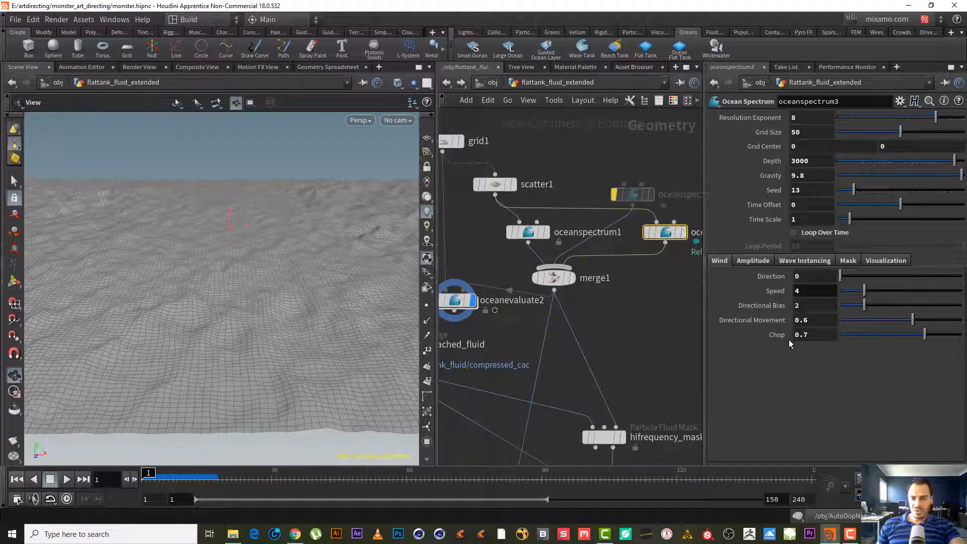
{"action": "left_click_drag", "start_coordinate": [250, 297], "coordinate": [215, 286]}
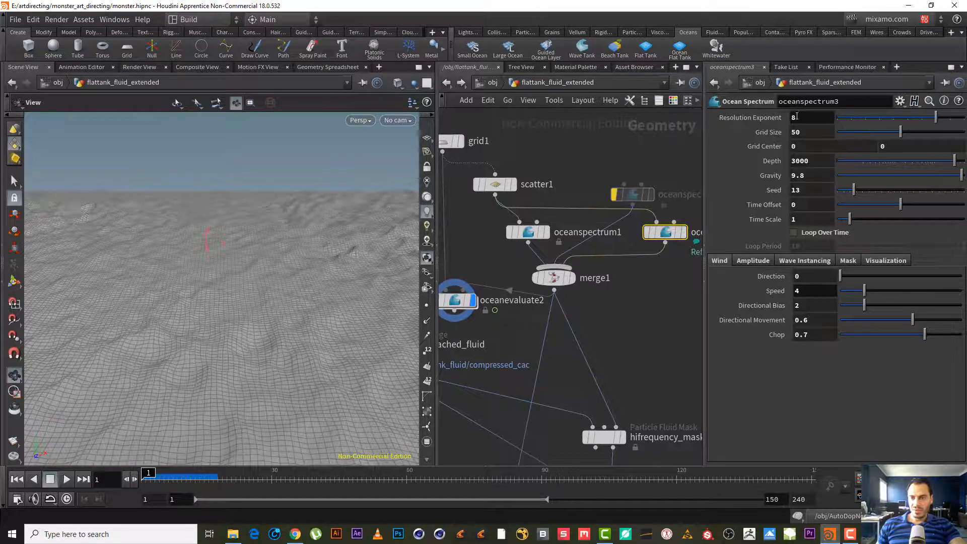
- Set oceanspectrum3's Resolution Exponent to 9
{"action": "left_click_drag", "start_coordinate": [797, 116], "coordinate": [761, 106]}
{"action": "type", "text": "9"}
{"action": "key", "text": "Return"}
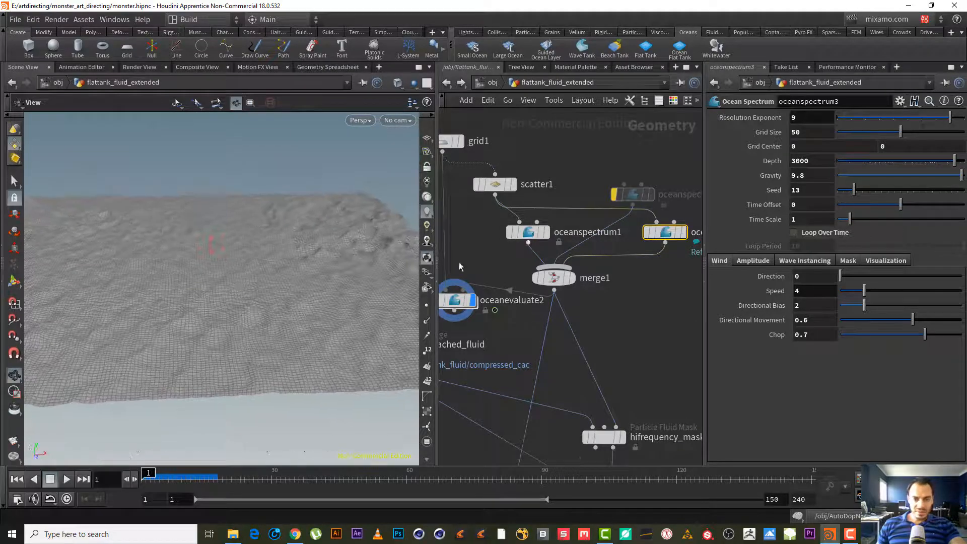
- Rearrange the oceanspectrum3 and oceanspectrum2 nodes and turn off oceanspectrum2's bypass
{"action": "left_click_drag", "start_coordinate": [274, 267], "coordinate": [222, 290]}
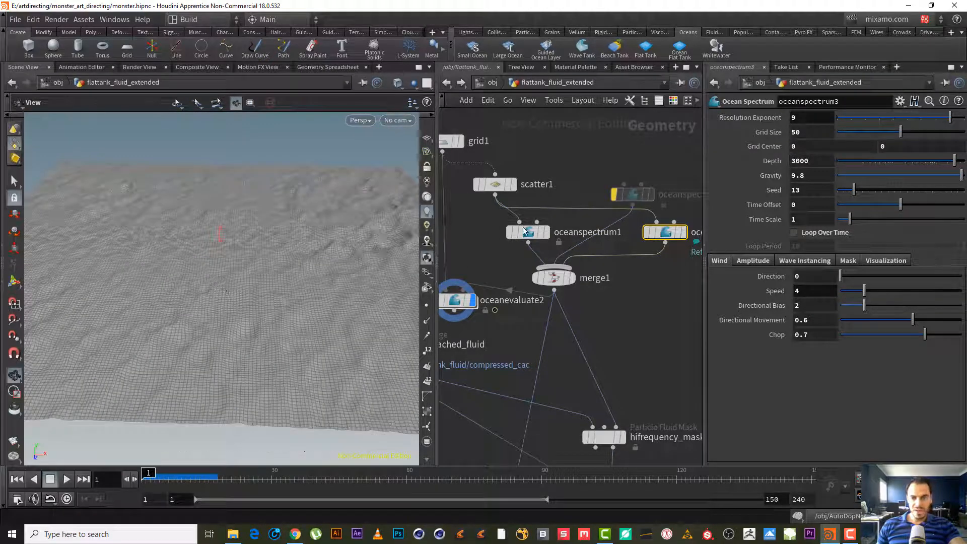
{"action": "middle_click_drag", "start_coordinate": [634, 305], "coordinate": [572, 311]}
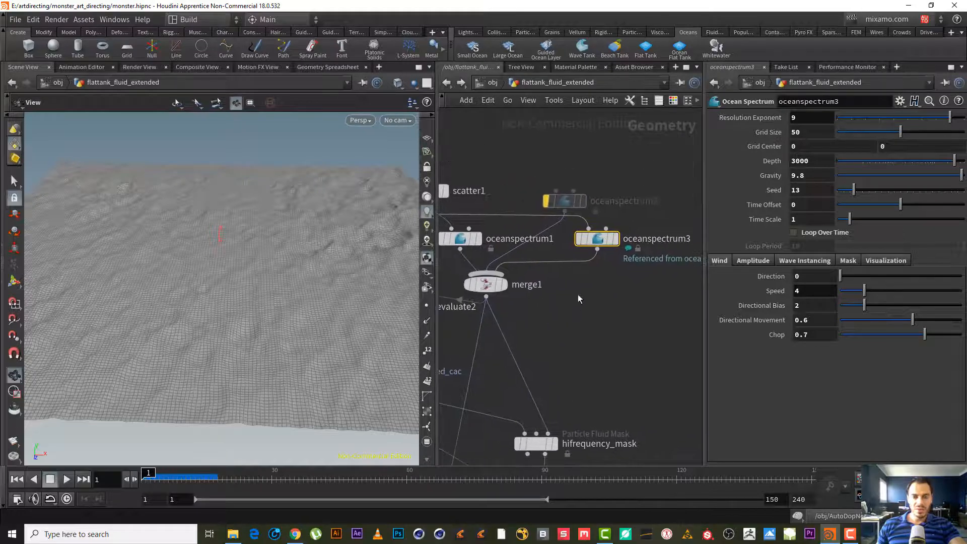
{"action": "left_click_drag", "start_coordinate": [598, 241], "coordinate": [617, 241]}
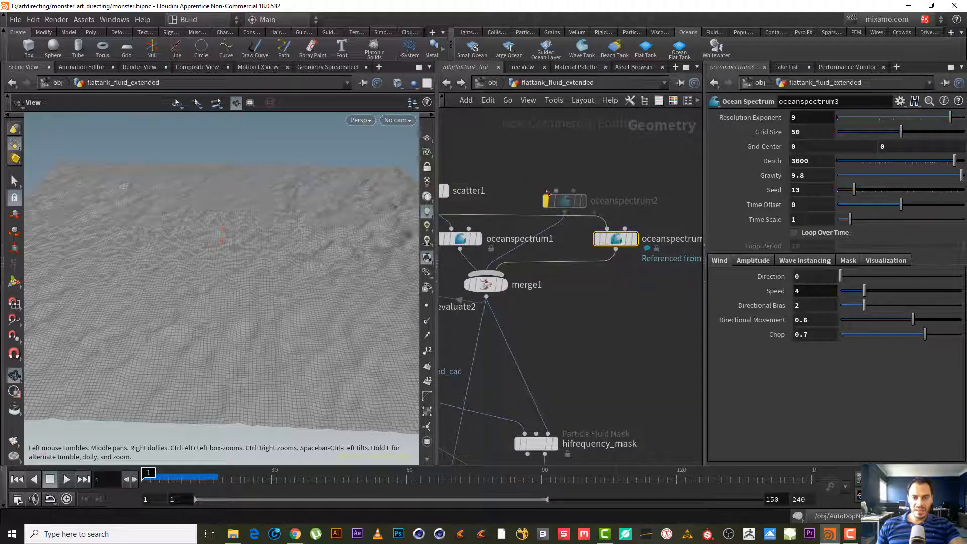
{"action": "left_click_drag", "start_coordinate": [574, 201], "coordinate": [587, 183]}
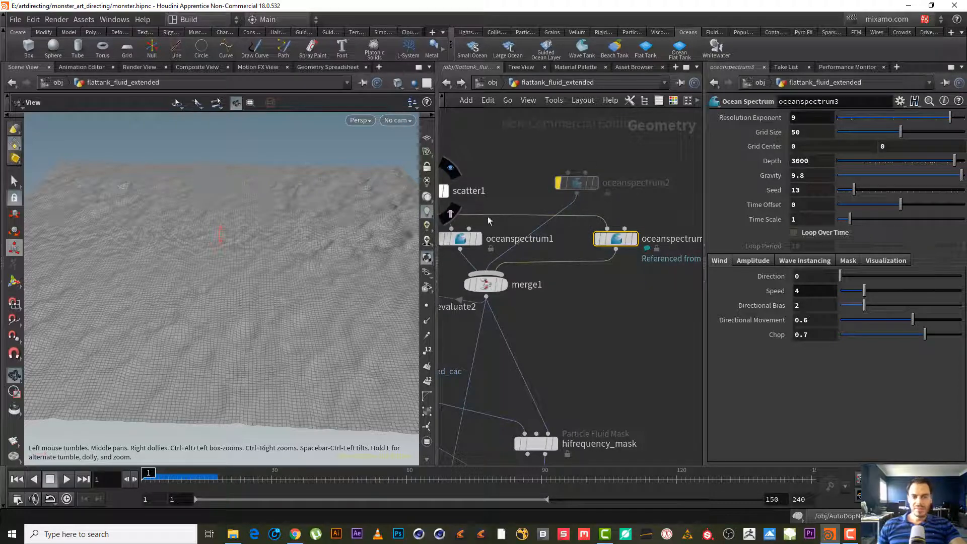
{"action": "mouse_move", "coordinate": [578, 184]}
{"action": "left_click", "coordinate": [554, 160]}
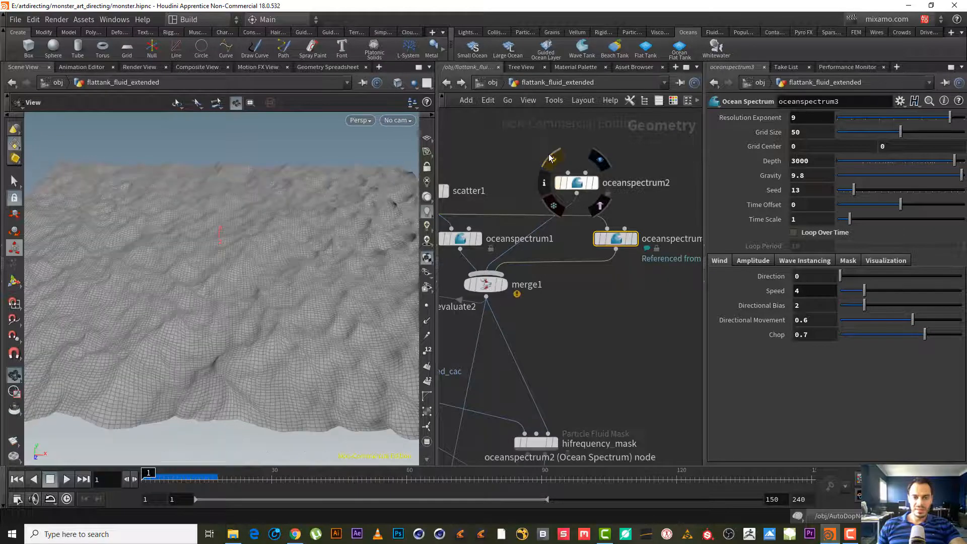
- Set oceanspectrum2's wind Speed to 1
{"action": "left_click", "coordinate": [586, 187]}
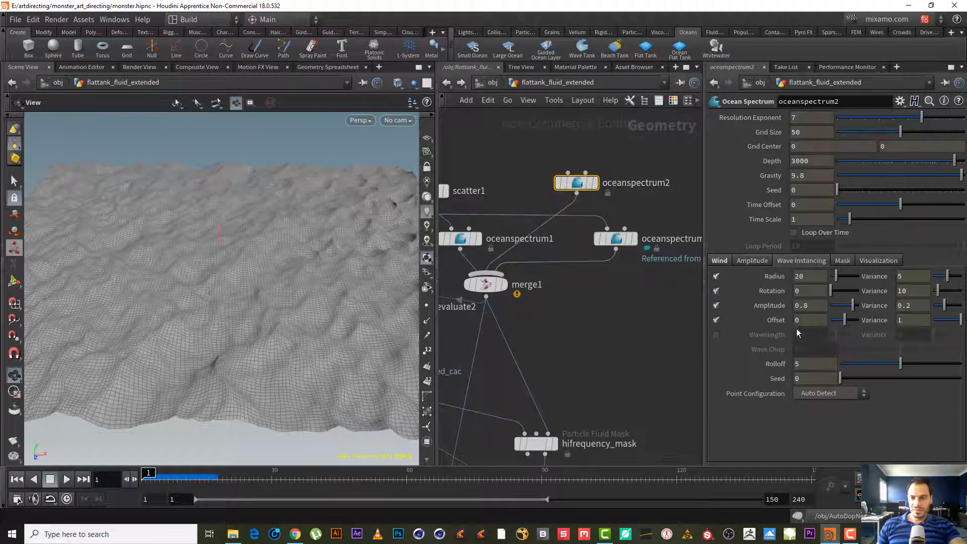
{"action": "left_click", "coordinate": [720, 260]}
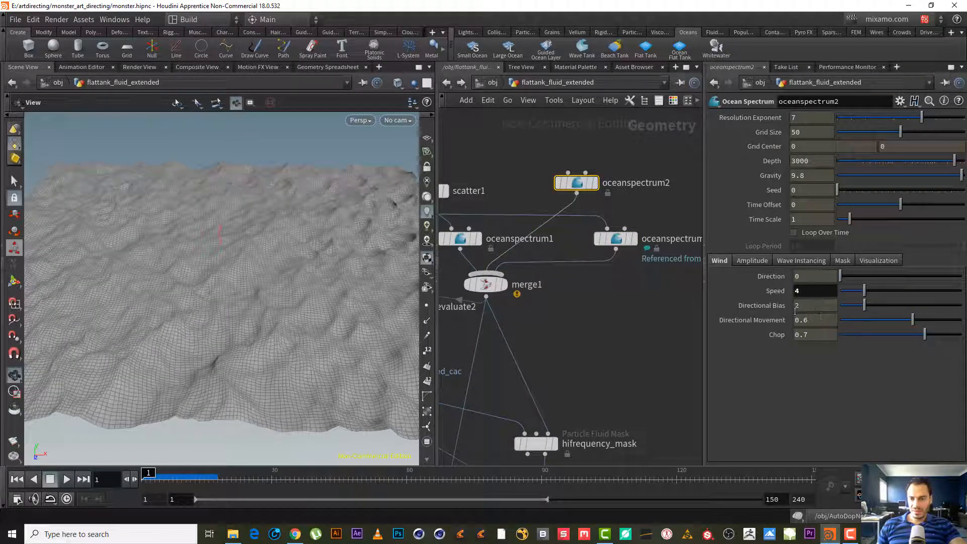
{"action": "type", "text": "1"}
{"action": "key", "text": "Return"}
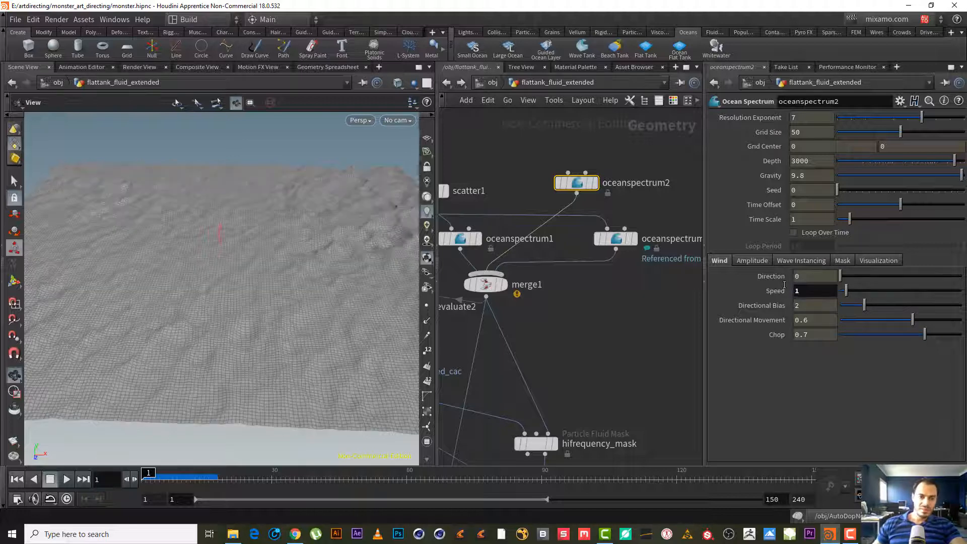
{"action": "left_click_drag", "start_coordinate": [268, 314], "coordinate": [302, 282]}
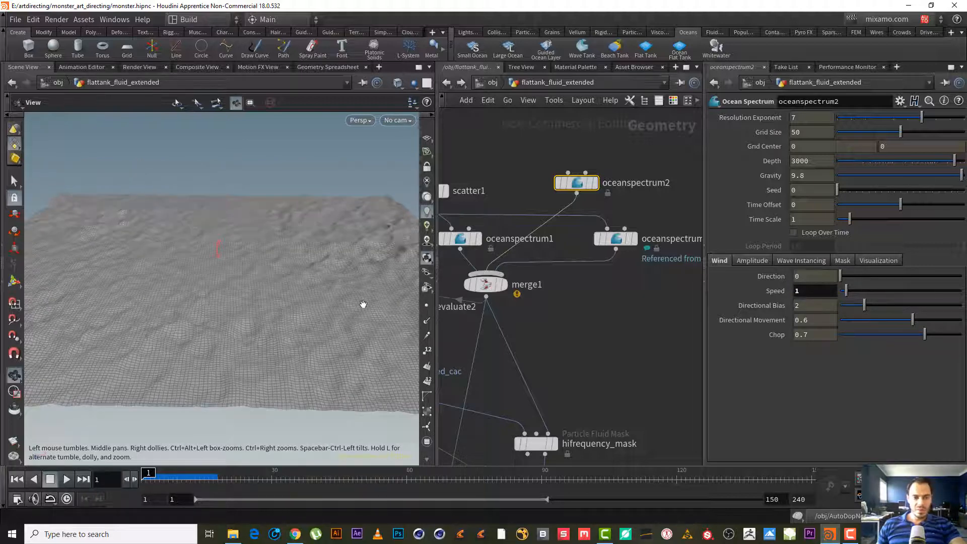
{"action": "mouse_move", "coordinate": [559, 171]}
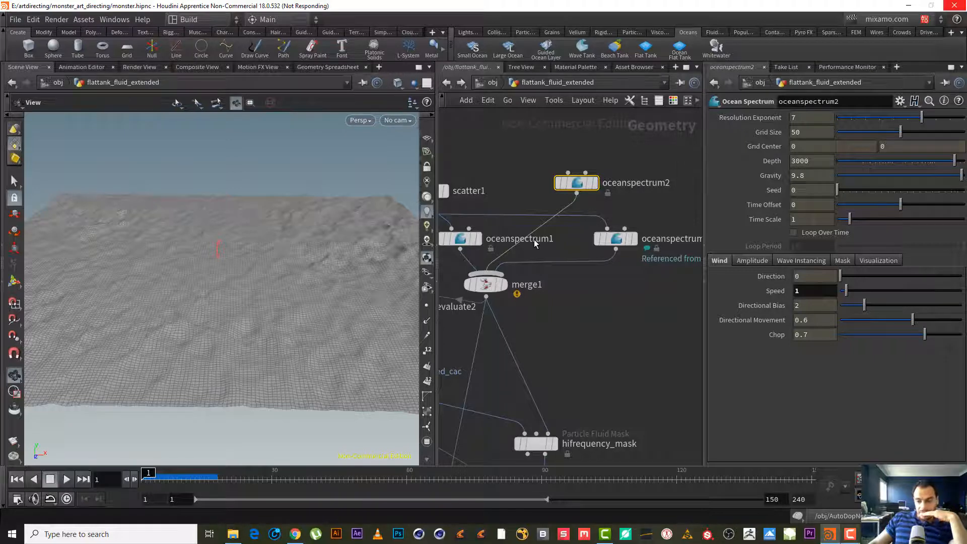
{"action": "left_click", "coordinate": [850, 534]}
{"action": "left_click", "coordinate": [799, 482]}
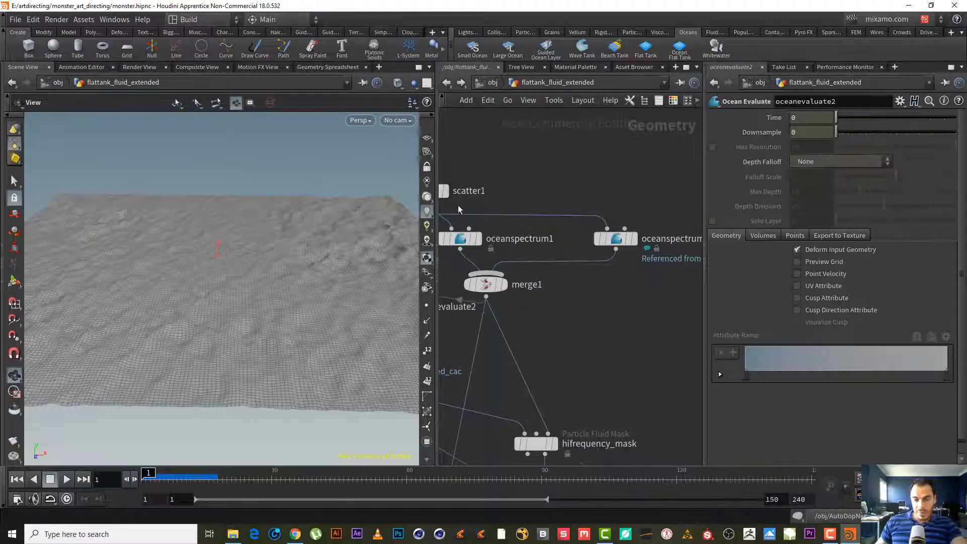
- Save the scene file
{"action": "key", "text": "ctrl+s"}
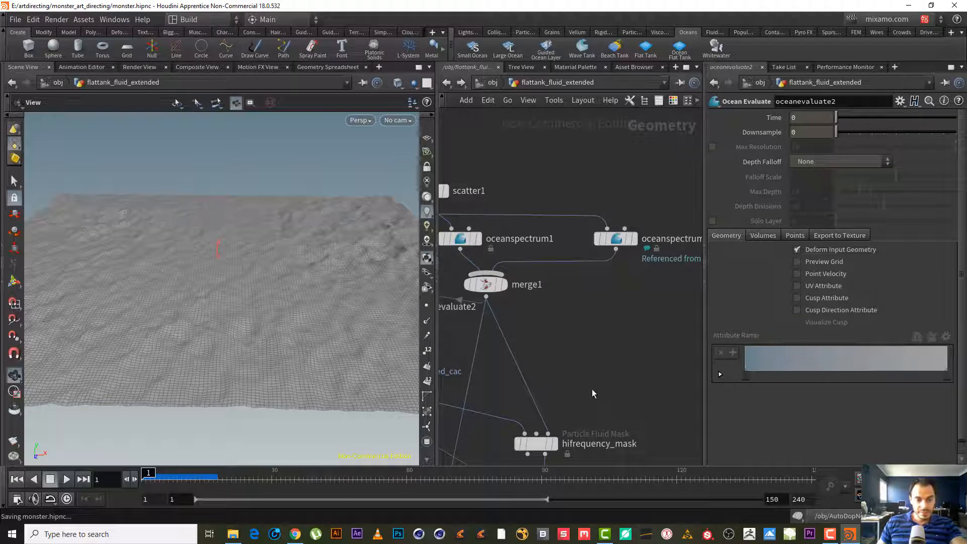
{"action": "middle_click_drag", "start_coordinate": [605, 358], "coordinate": [669, 267]}
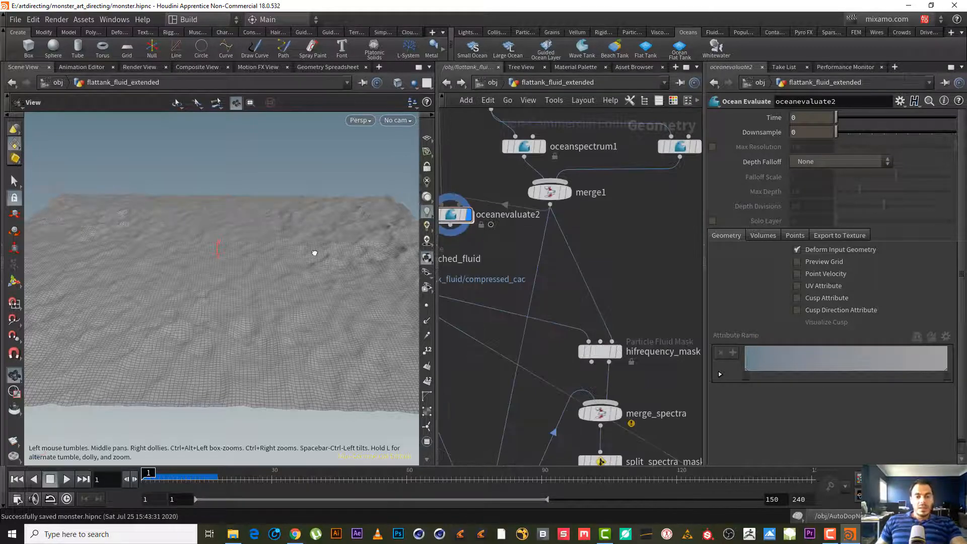
- Orbit the viewport and pan the network to inspect the ocean surface and the mask nodes
{"action": "left_click_drag", "start_coordinate": [314, 253], "coordinate": [181, 328]}
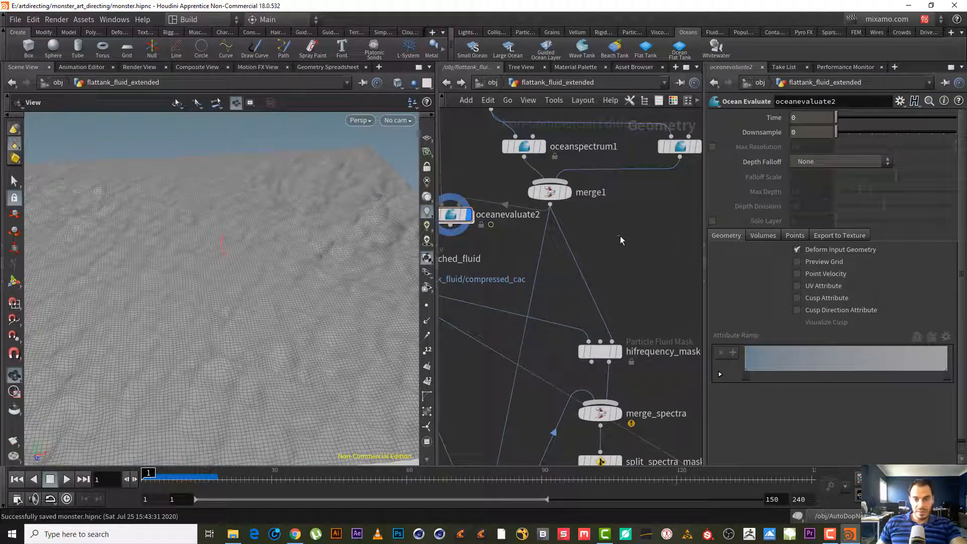
{"action": "scroll", "coordinate": [620, 236], "scroll_direction": "down", "scroll_amount": 6}
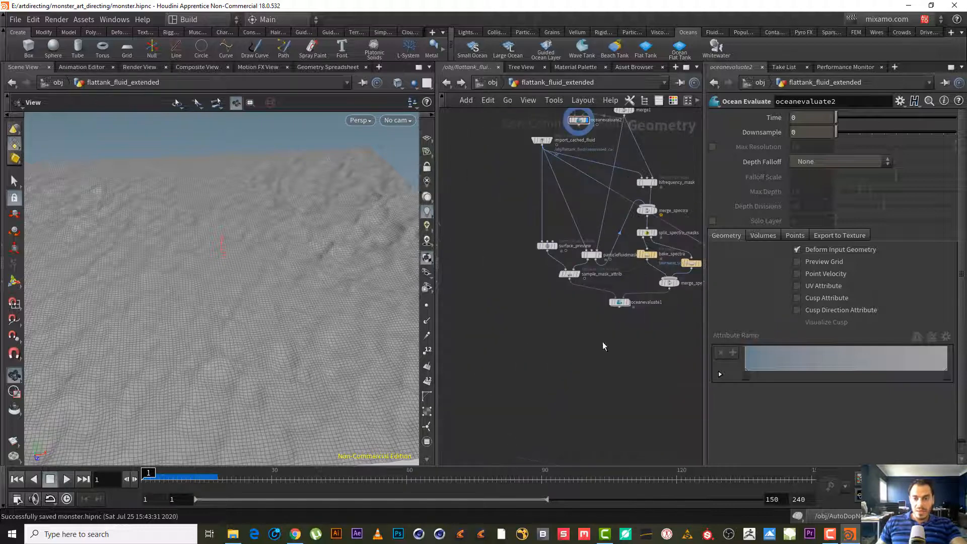
{"action": "scroll", "coordinate": [602, 342], "scroll_direction": "up", "scroll_amount": 5}
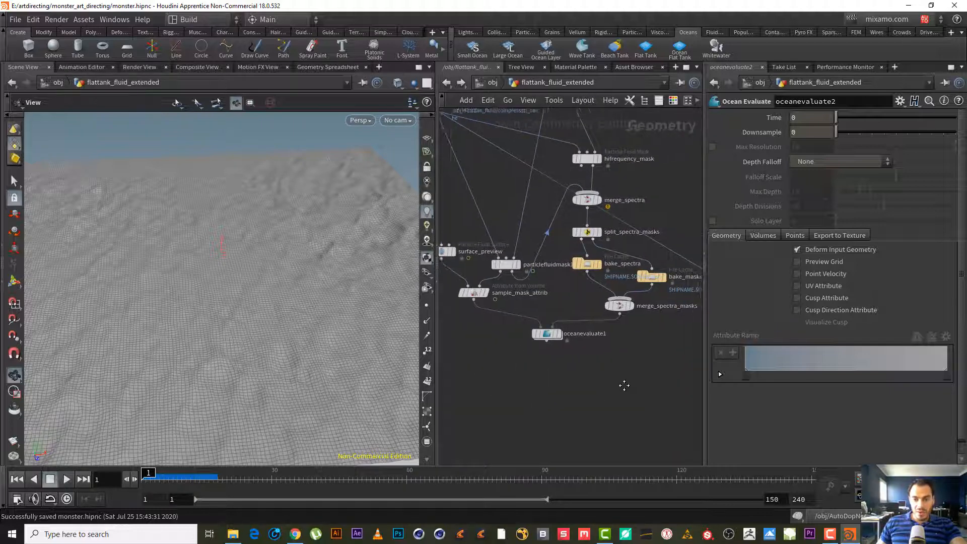
{"action": "middle_click_drag", "start_coordinate": [624, 386], "coordinate": [654, 395]}
{"action": "left_click_drag", "start_coordinate": [363, 349], "coordinate": [371, 296]}
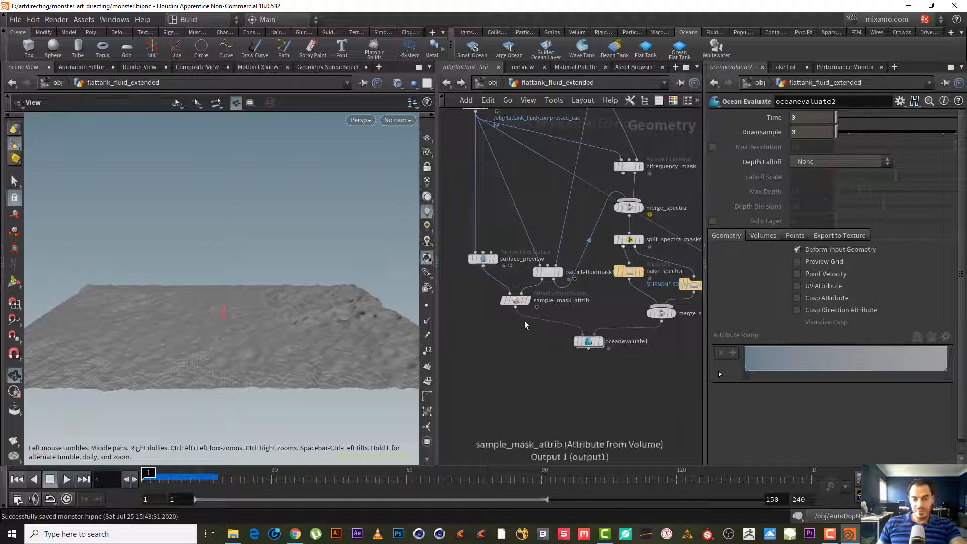
{"action": "middle_click_drag", "start_coordinate": [584, 375], "coordinate": [536, 383]}
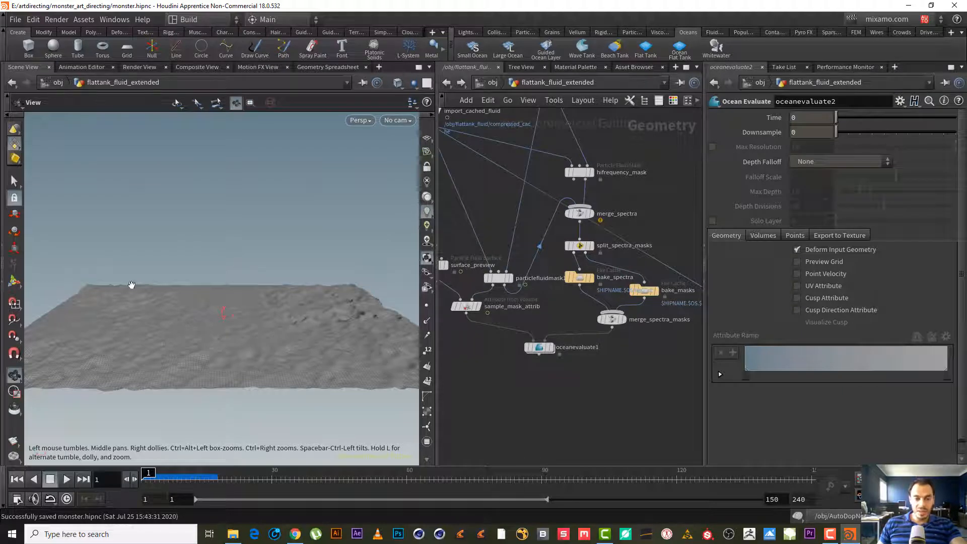
{"action": "left_click_drag", "start_coordinate": [259, 307], "coordinate": [324, 302]}
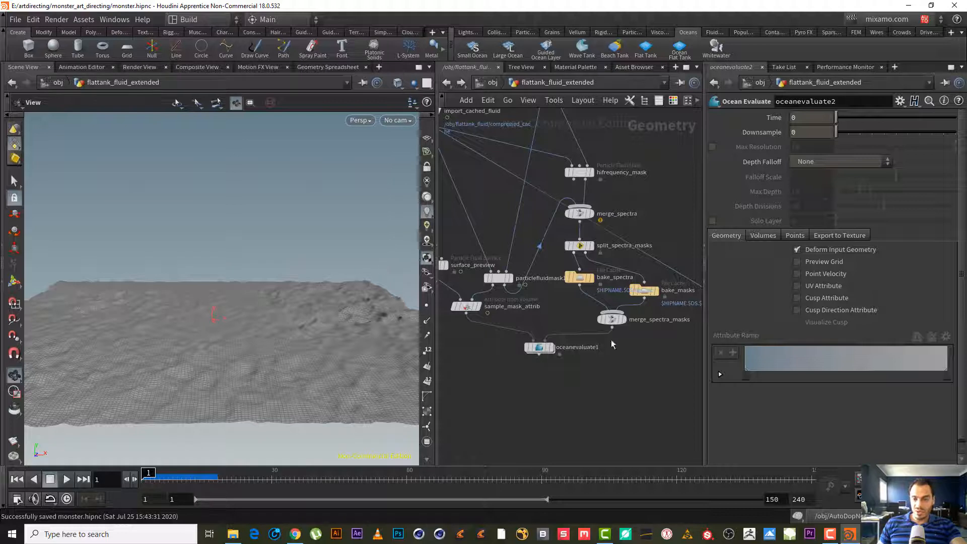
{"action": "middle_click_drag", "start_coordinate": [614, 373], "coordinate": [596, 416]}
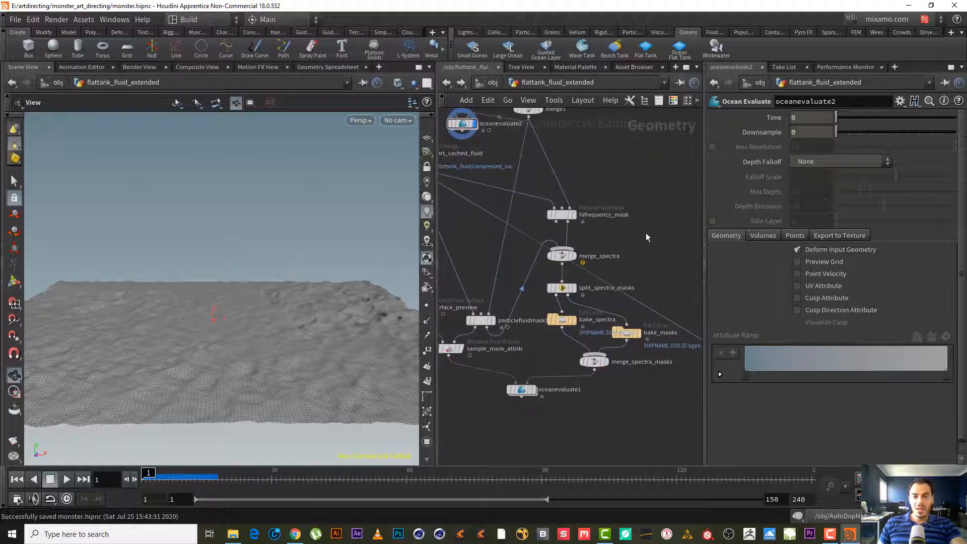
{"action": "middle_click_drag", "start_coordinate": [636, 246], "coordinate": [651, 270]}
{"action": "left_click_drag", "start_coordinate": [539, 334], "coordinate": [525, 245]}
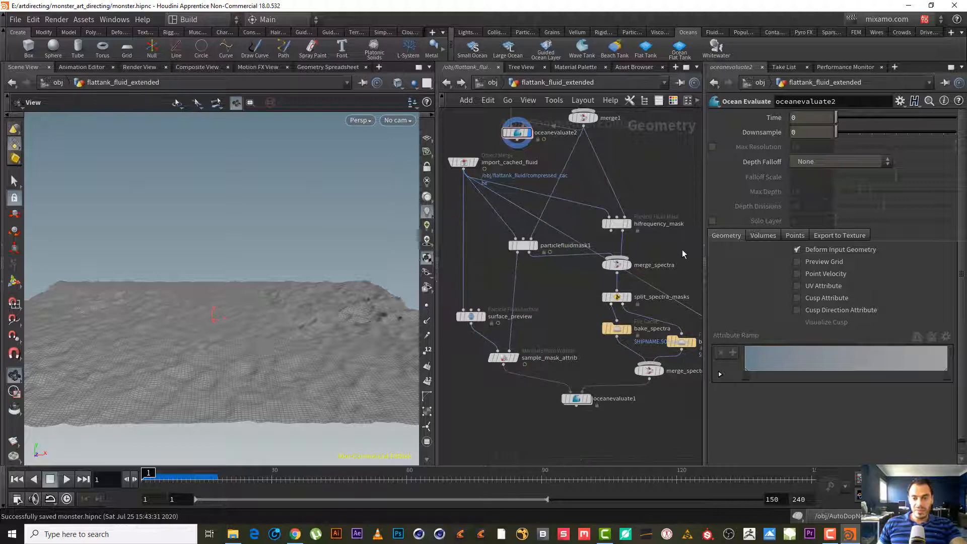
{"action": "middle_click_drag", "start_coordinate": [682, 249], "coordinate": [627, 240]}
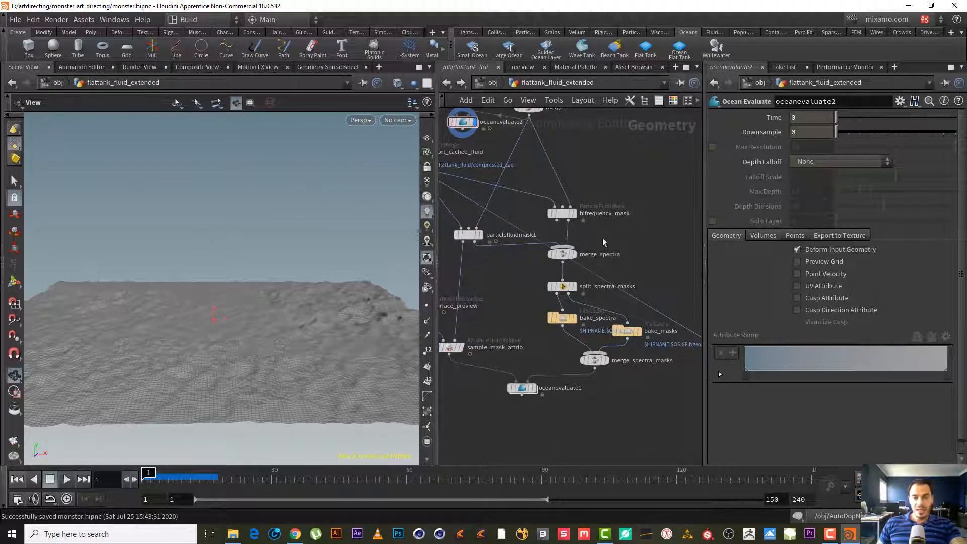
{"action": "left_click_drag", "start_coordinate": [256, 320], "coordinate": [245, 348]}
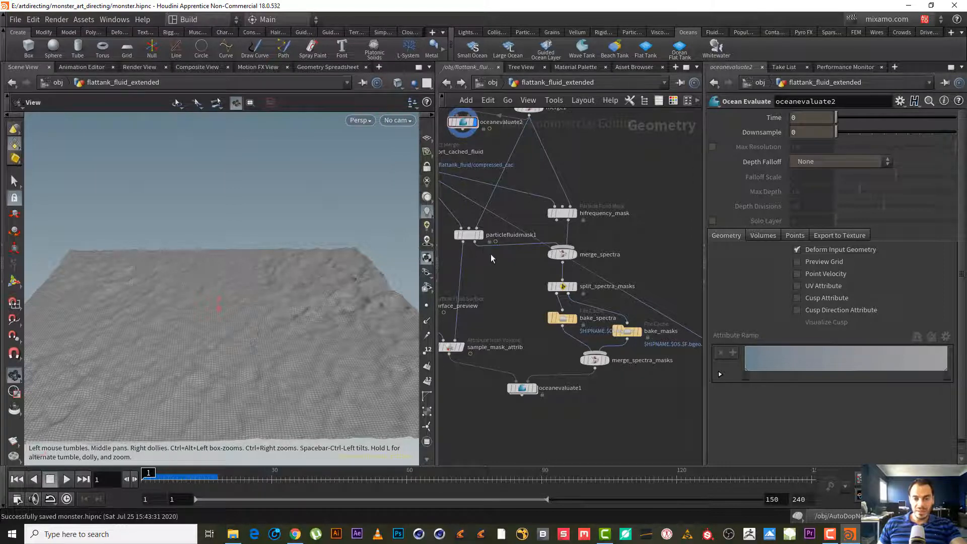
{"action": "mouse_move", "coordinate": [257, 321]}
{"action": "left_mouse_down"}
{"action": "mouse_move", "coordinate": [252, 328]}
{"action": "mouse_move", "coordinate": [261, 317]}
{"action": "left_mouse_up"}
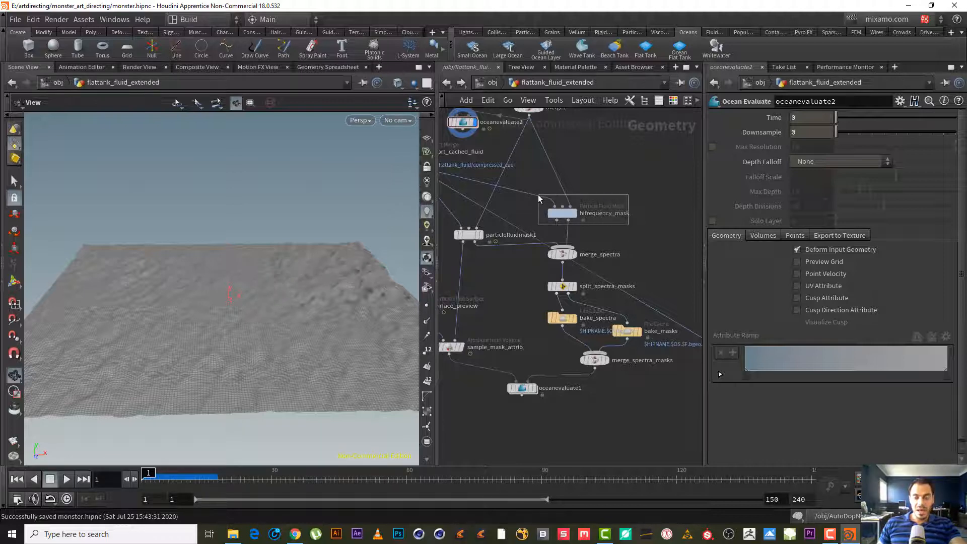
- Compare the parameters of hifrequency_mask and particlefluidmask1, including hifrequency_mask's Spectrum settings
{"action": "left_click", "coordinate": [562, 211]}
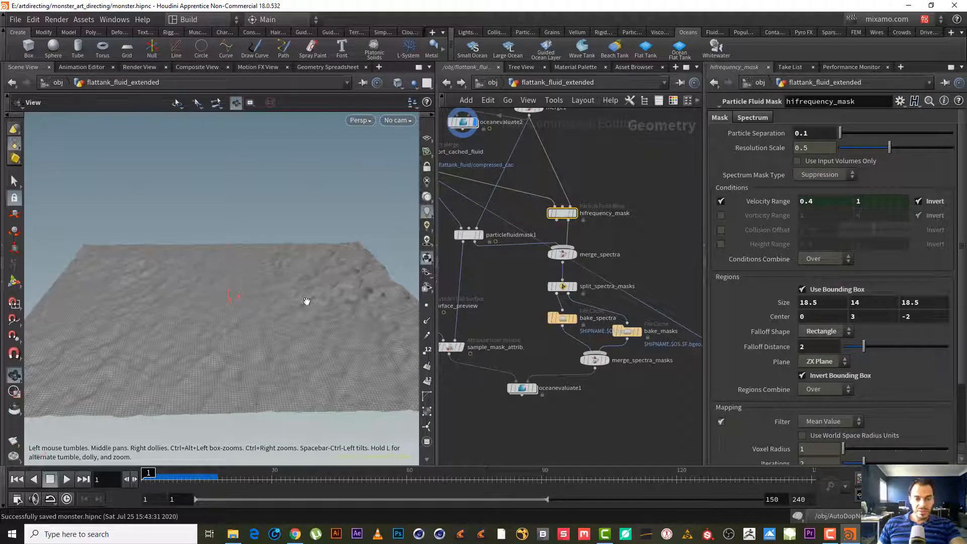
{"action": "left_click_drag", "start_coordinate": [307, 301], "coordinate": [317, 196]}
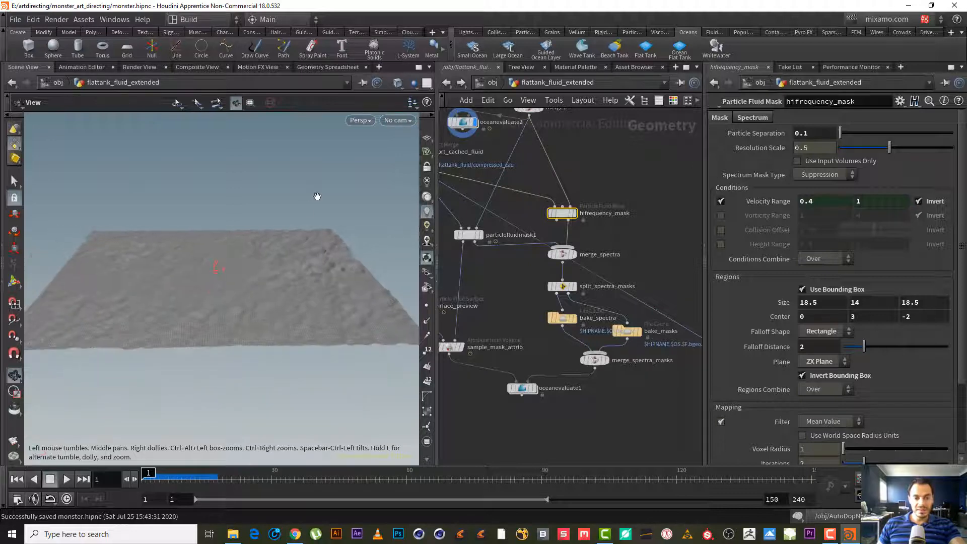
{"action": "left_click_drag", "start_coordinate": [498, 269], "coordinate": [446, 229]}
{"action": "left_click_drag", "start_coordinate": [625, 189], "coordinate": [544, 227]}
{"action": "left_click_drag", "start_coordinate": [509, 278], "coordinate": [441, 230]}
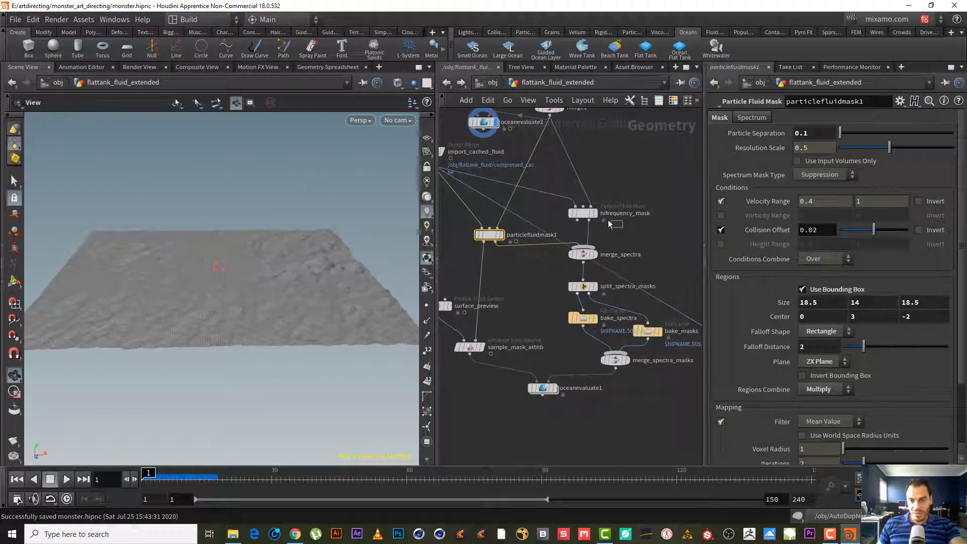
{"action": "left_click_drag", "start_coordinate": [624, 230], "coordinate": [567, 199]}
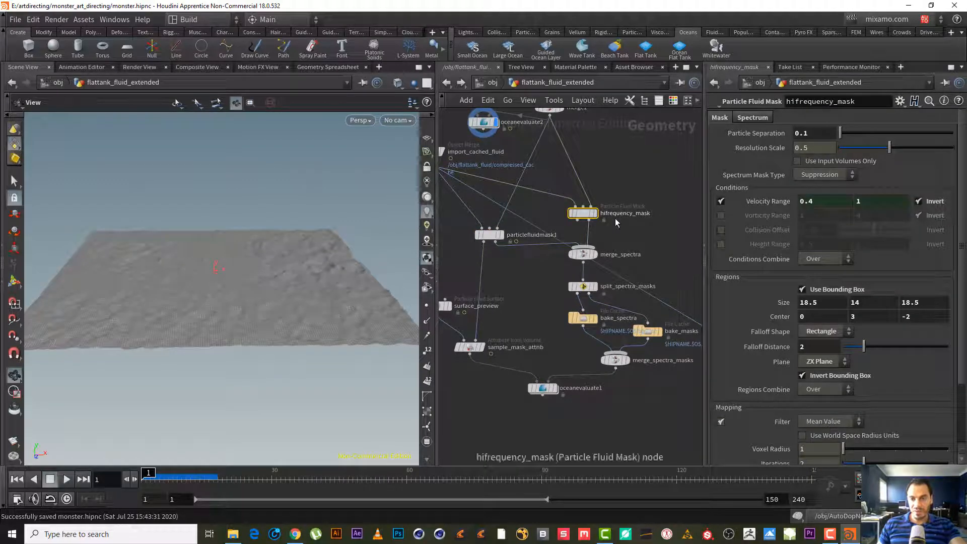
{"action": "left_click", "coordinate": [752, 118]}
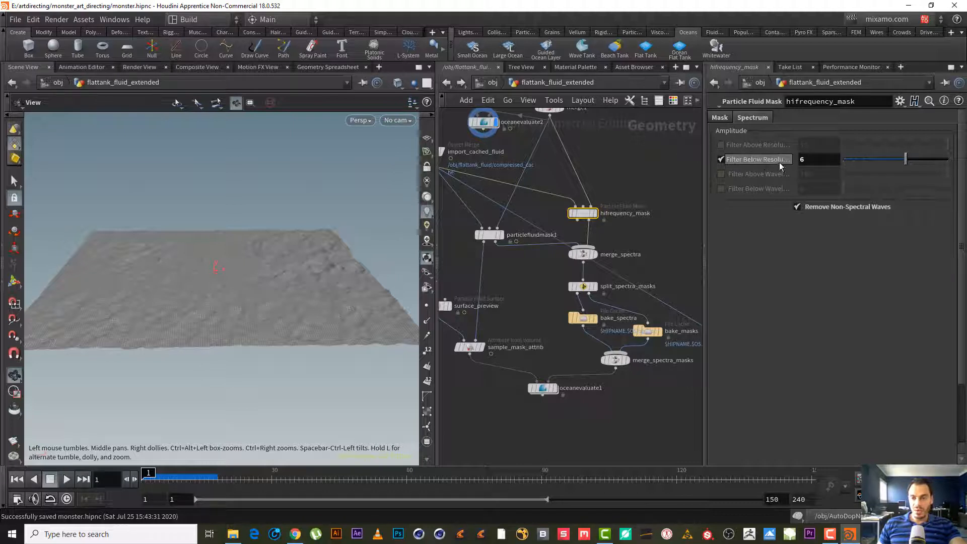
{"action": "left_click", "coordinate": [719, 117]}
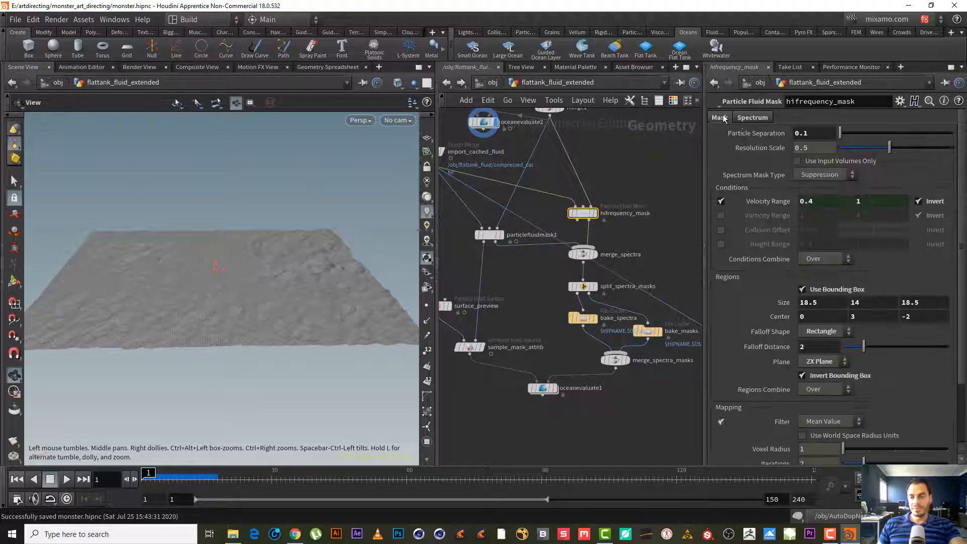
- Display the surface_preview node and enable Output Flattened Attribute in its Regions settings
{"action": "middle_click_drag", "start_coordinate": [610, 199], "coordinate": [597, 195]}
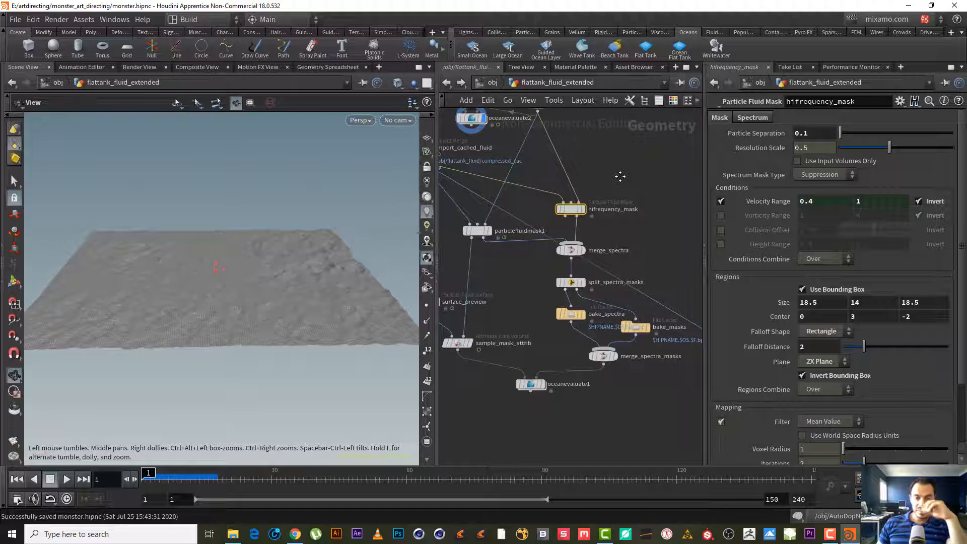
{"action": "middle_click_drag", "start_coordinate": [599, 201], "coordinate": [611, 194]}
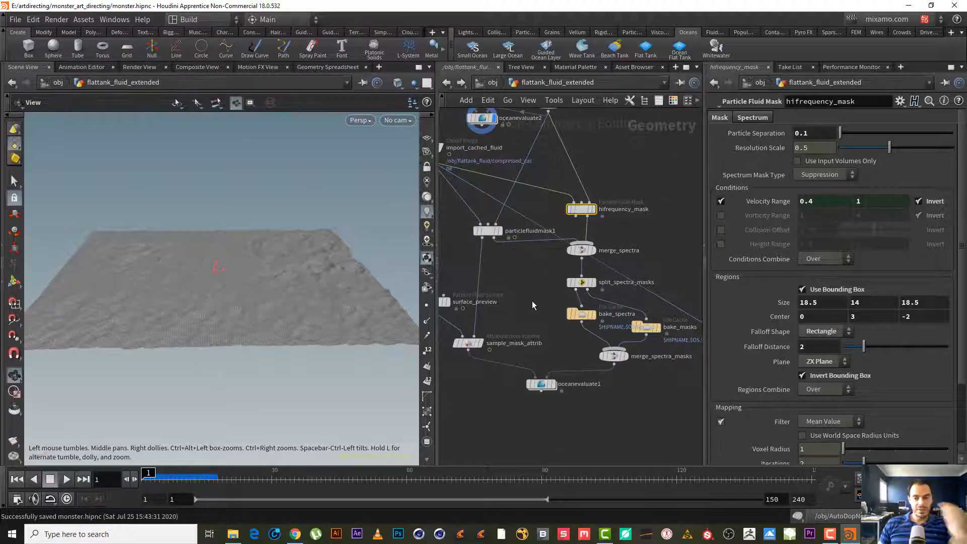
{"action": "middle_click_drag", "start_coordinate": [527, 277], "coordinate": [601, 221]}
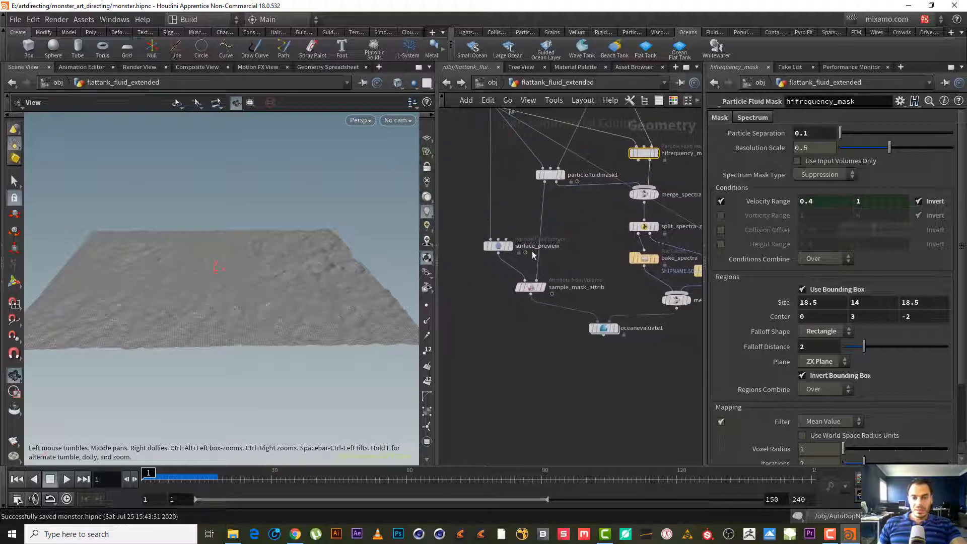
{"action": "left_click", "coordinate": [509, 248]}
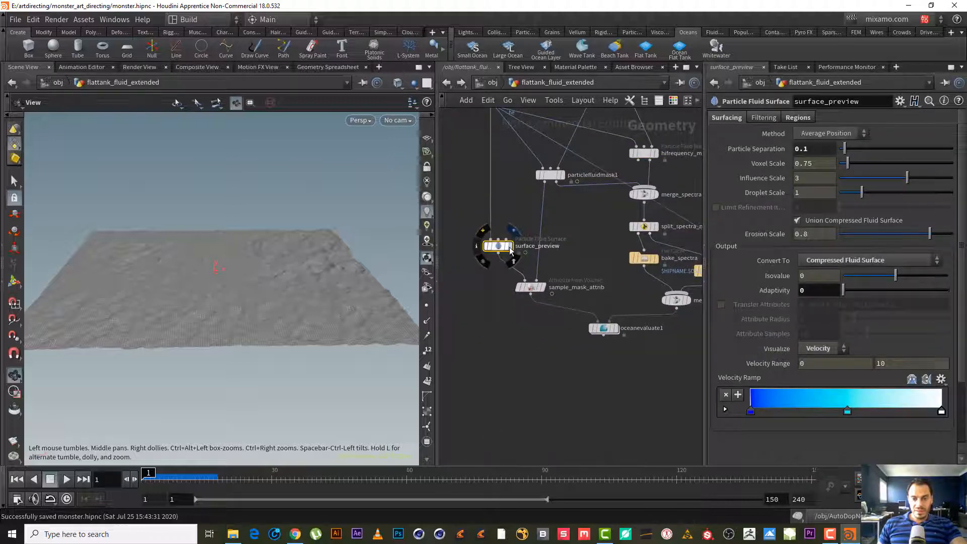
{"action": "left_click", "coordinate": [510, 248]}
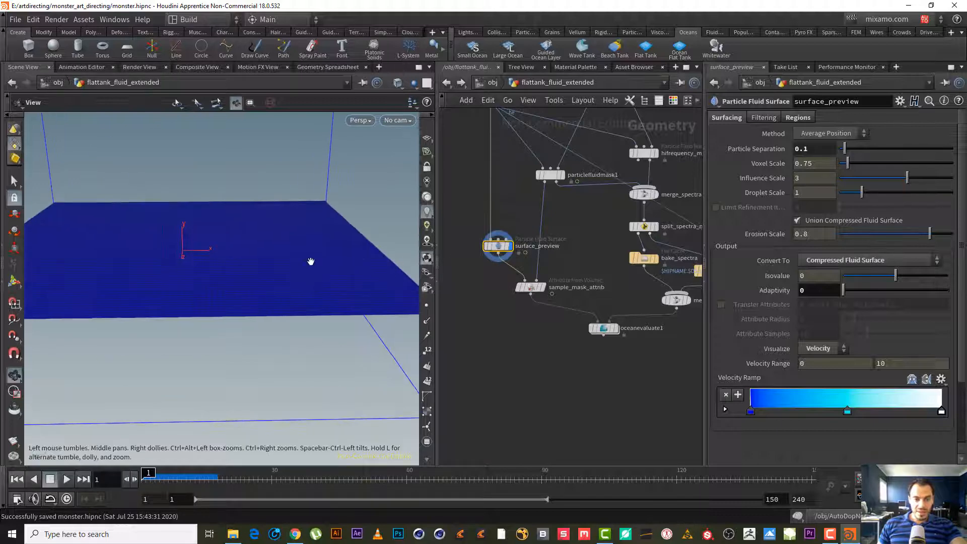
{"action": "left_click_drag", "start_coordinate": [310, 261], "coordinate": [262, 282]}
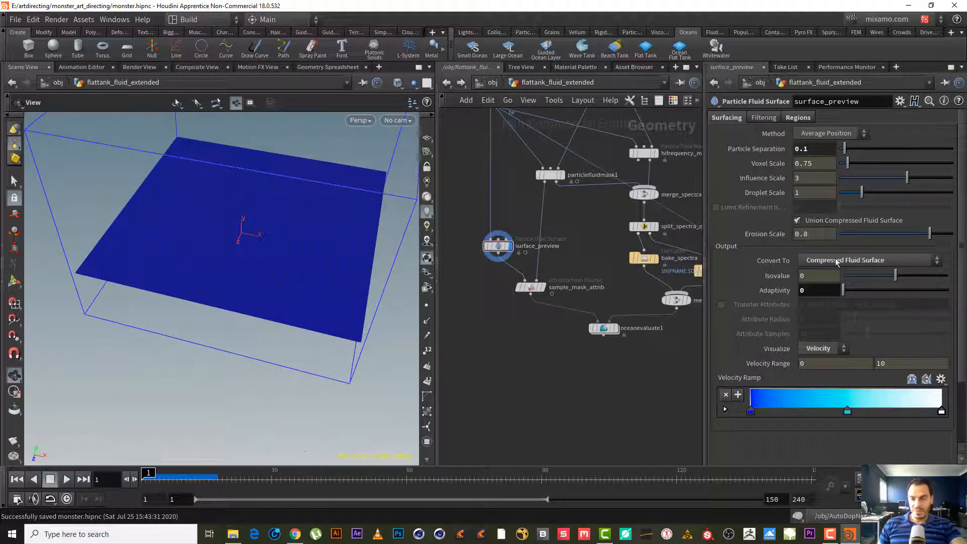
{"action": "left_click", "coordinate": [796, 117]}
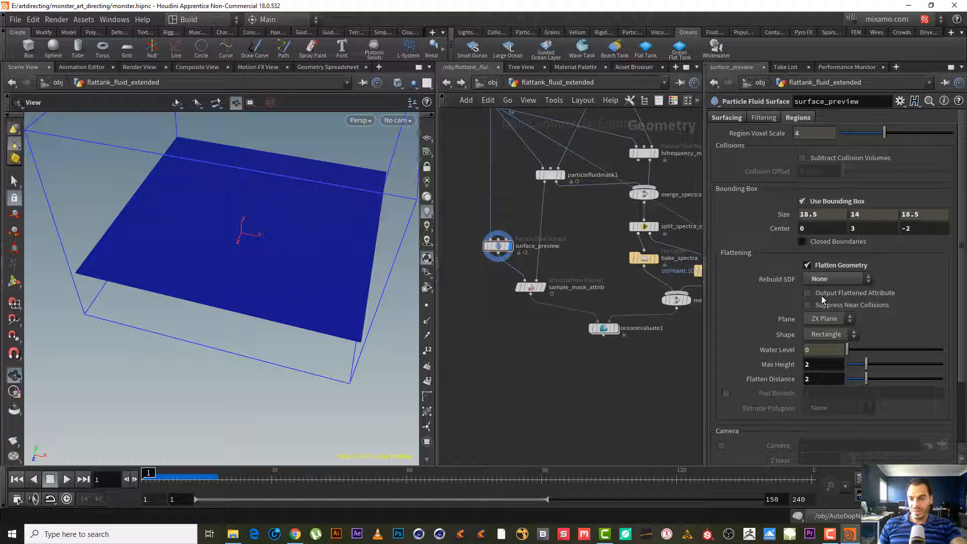
{"action": "left_click", "coordinate": [850, 294]}
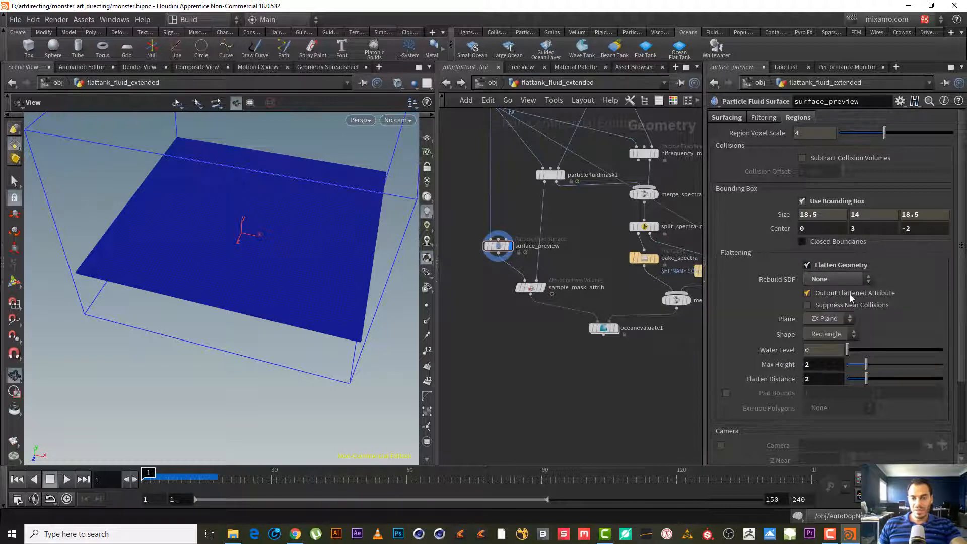
- Visualize surface_preview's flattened attribute in the viewport
{"action": "mouse_move", "coordinate": [496, 247]}
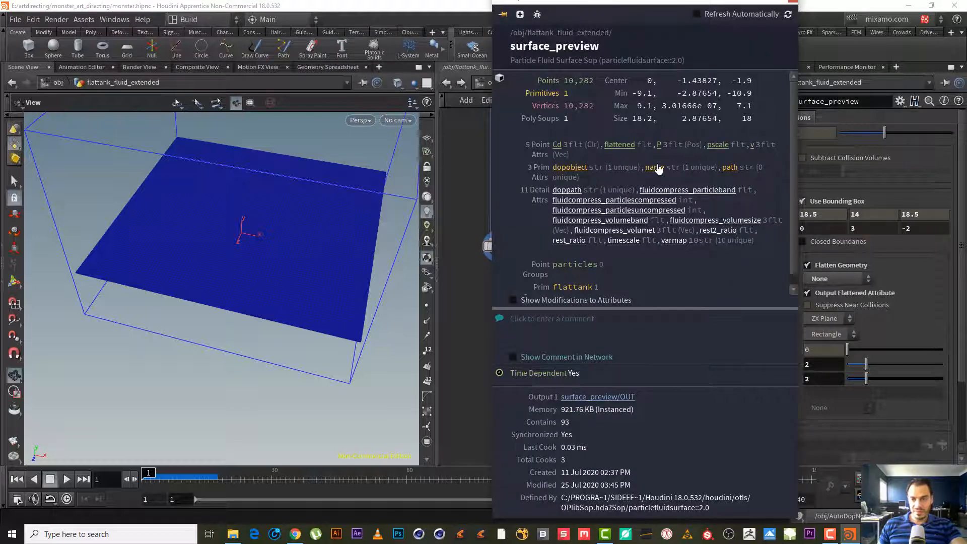
{"action": "left_click", "coordinate": [620, 145]}
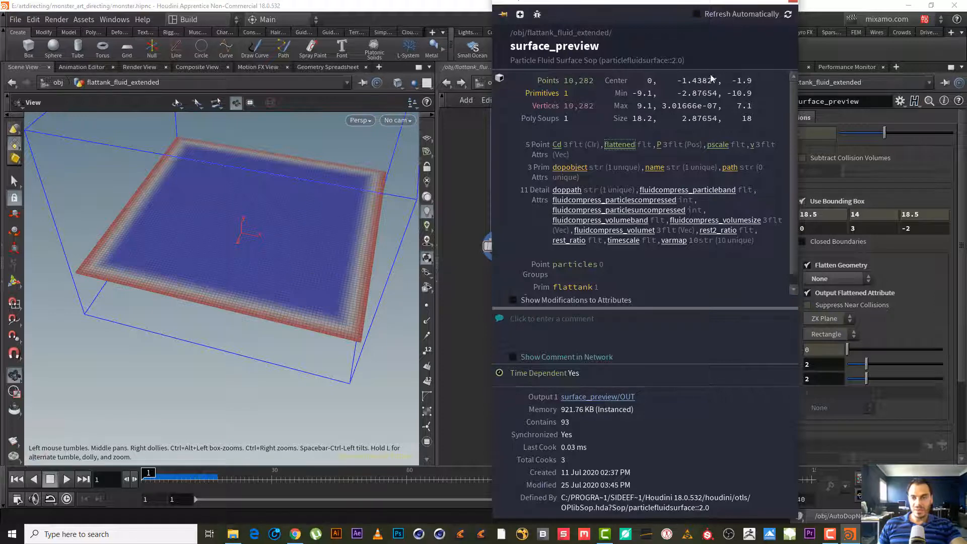
{"action": "left_click", "coordinate": [795, 4]}
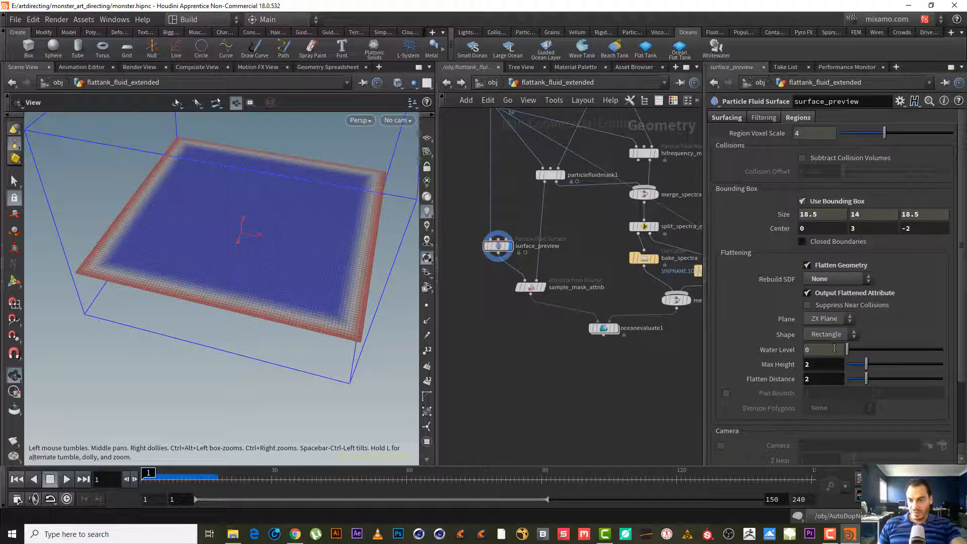
{"action": "left_click", "coordinate": [830, 534]}
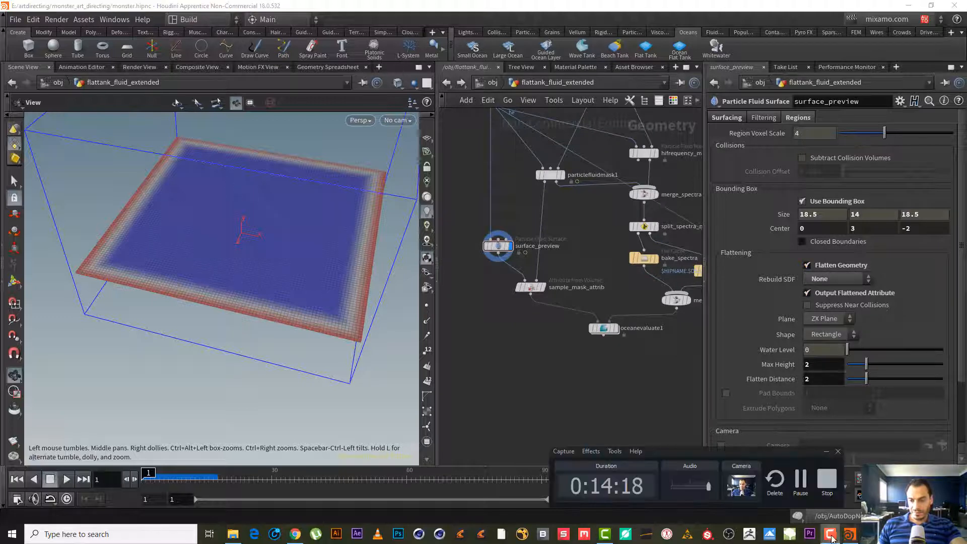
{"action": "left_click", "coordinate": [802, 481]}
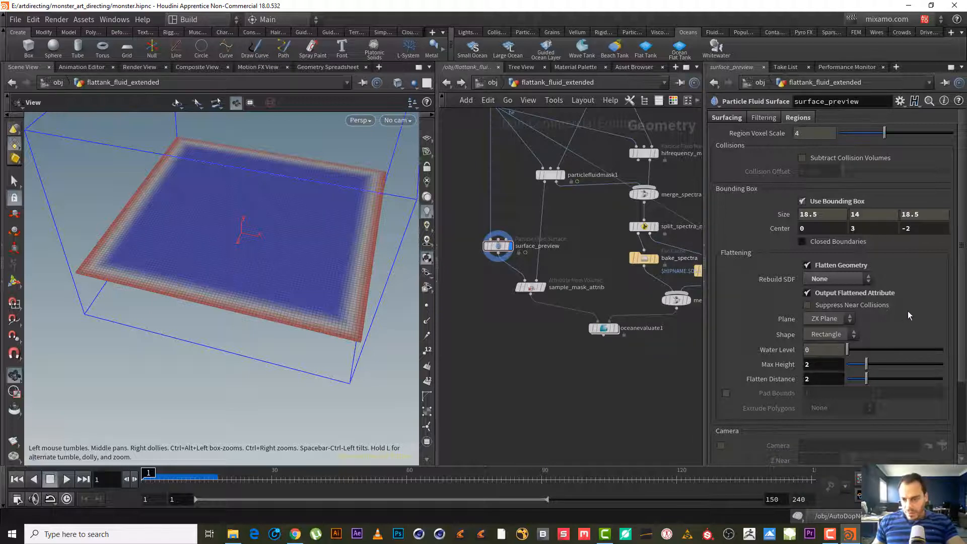
- Set surface_preview's Flatten Distance to 4.23 and orbit to check the flattened border
{"action": "scroll", "coordinate": [902, 317], "scroll_direction": "down", "scroll_amount": 3}
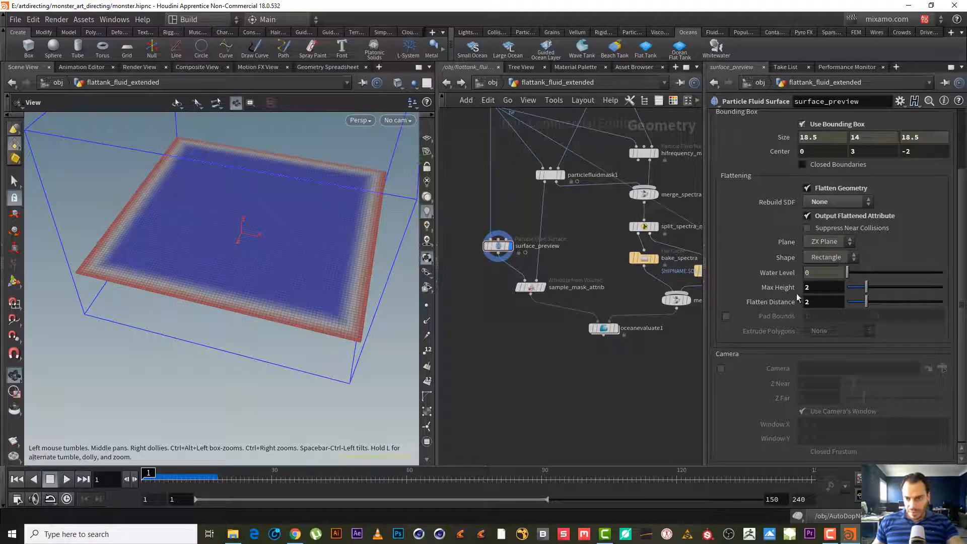
{"action": "left_click_drag", "start_coordinate": [872, 286], "coordinate": [886, 304]}
{"action": "key", "text": "ctrl+z"}
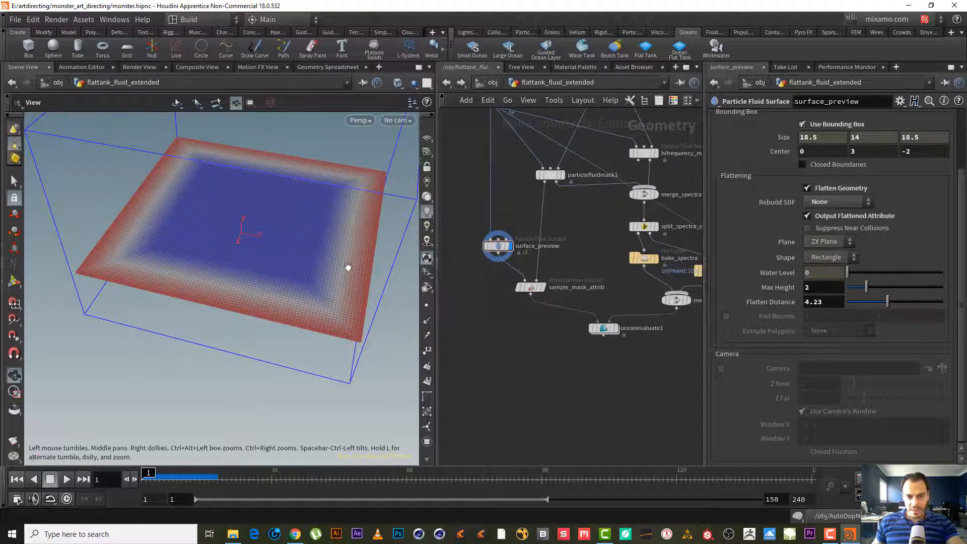
{"action": "left_click_drag", "start_coordinate": [334, 270], "coordinate": [308, 255]}
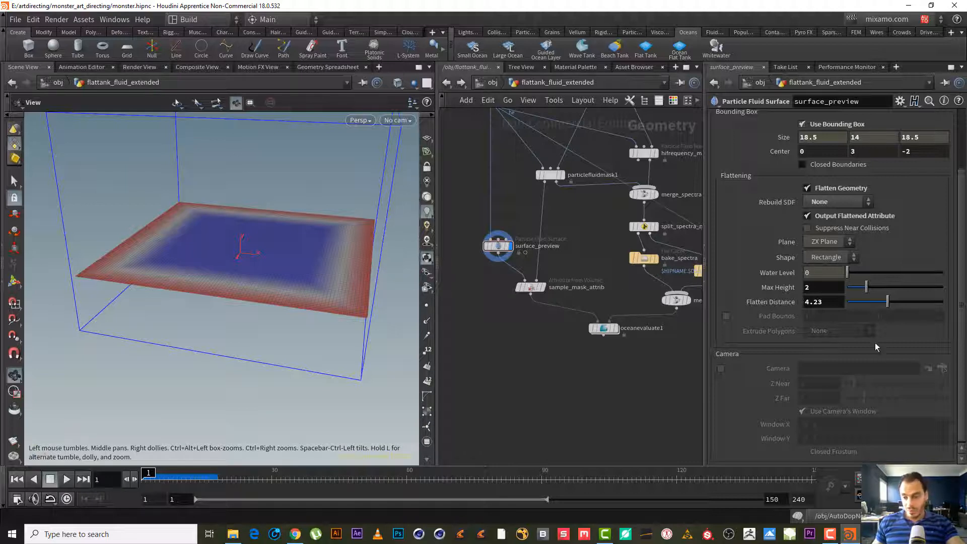
- Undo the Flatten Distance change and enable Pad Bounds on surface_preview
{"action": "key", "text": "ctrl+z"}
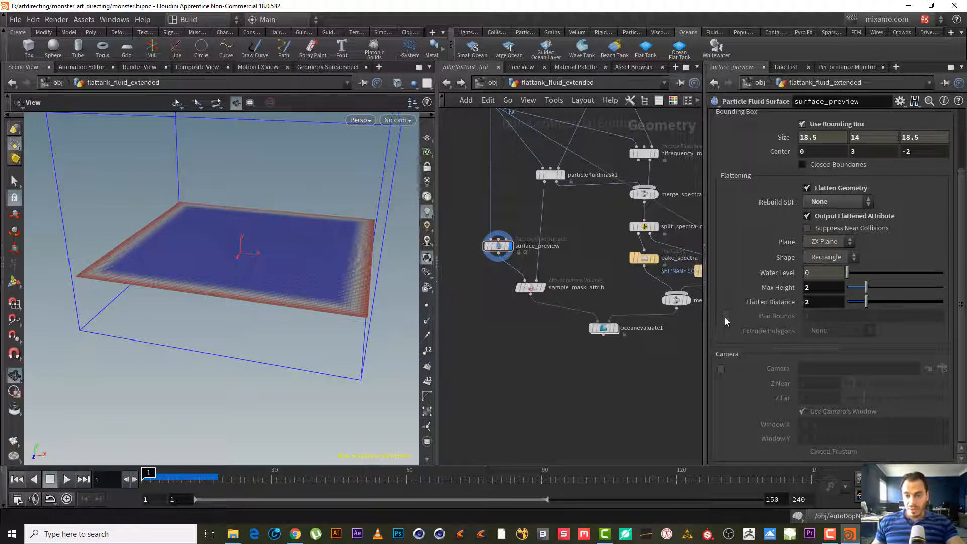
{"action": "left_click", "coordinate": [724, 316]}
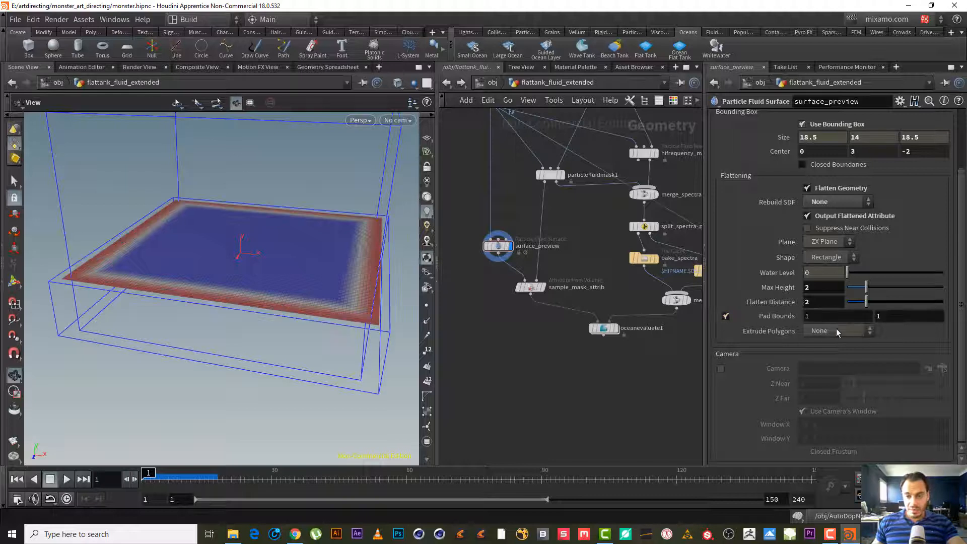
{"action": "mouse_move", "coordinate": [826, 316]}
{"action": "middle_mouse_down"}
{"action": "mouse_move", "coordinate": [900, 316]}
{"action": "mouse_move", "coordinate": [818, 316]}
{"action": "middle_mouse_up"}
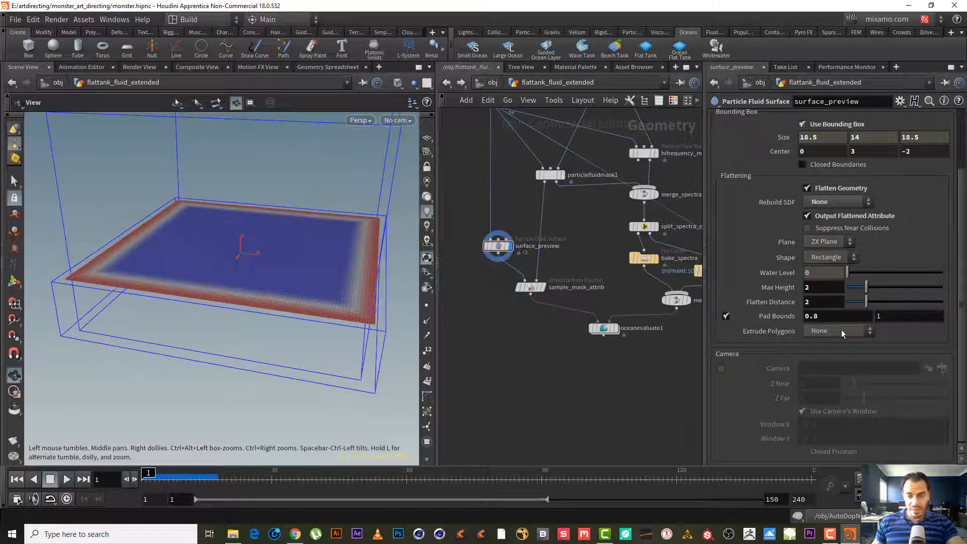
{"action": "key", "text": "ctrl+z"}
{"action": "key", "text": "ctrl+z"}
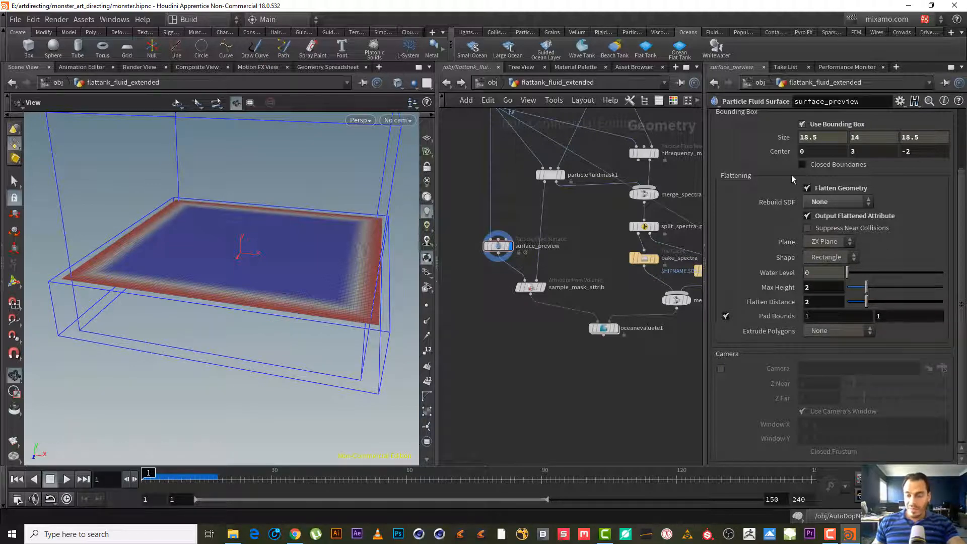
- Try surface_preview's Extrude Polygons as Planar and Along Each Axis, returning it to None
{"action": "left_click", "coordinate": [837, 331]}
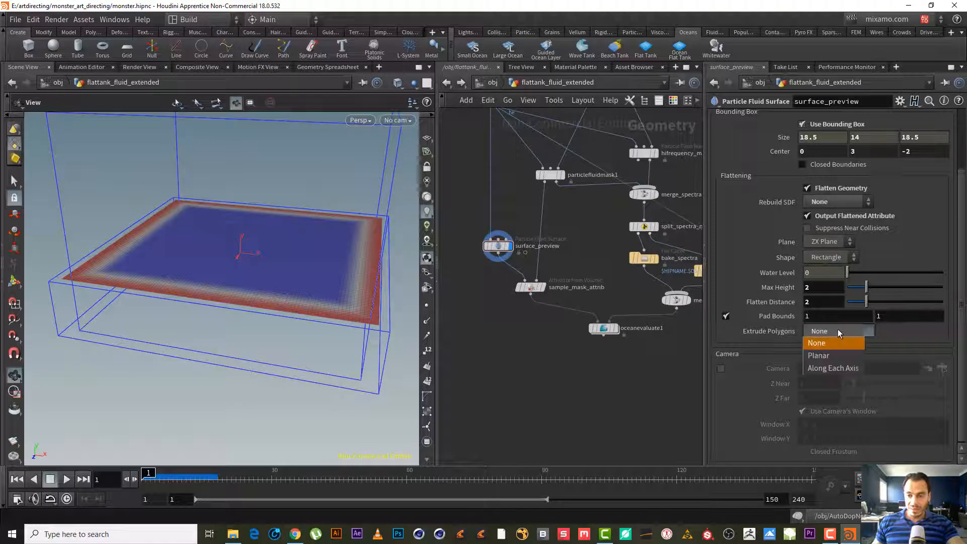
{"action": "left_click", "coordinate": [843, 356]}
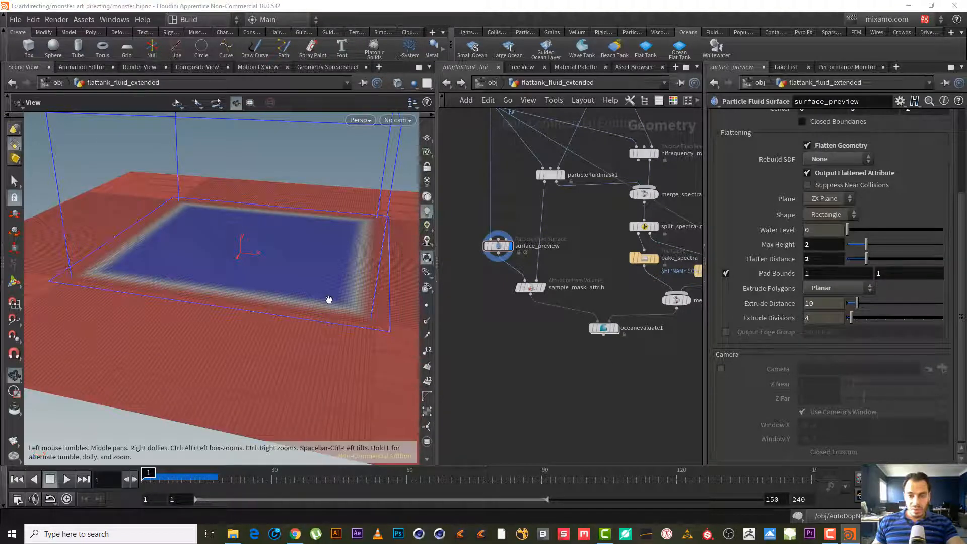
{"action": "left_click", "coordinate": [828, 288]}
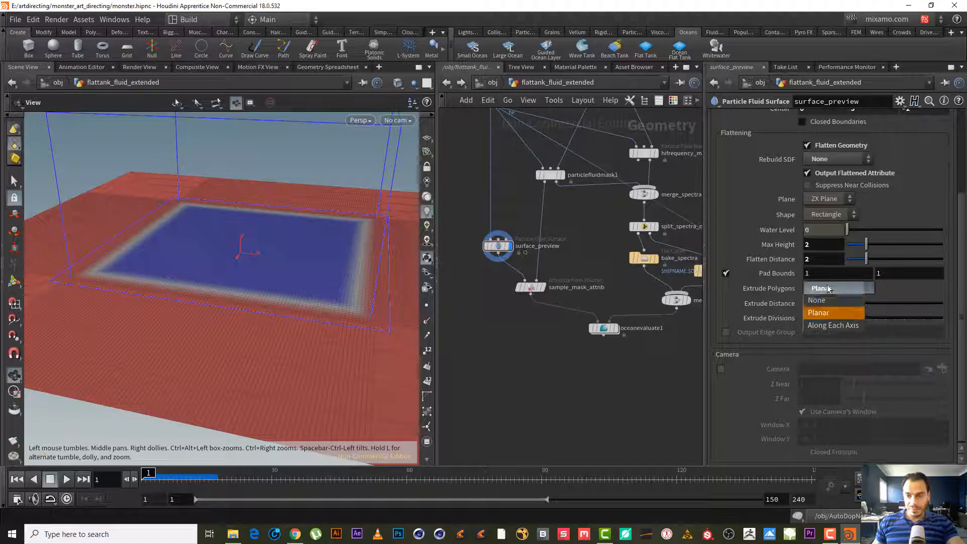
{"action": "left_click", "coordinate": [833, 325]}
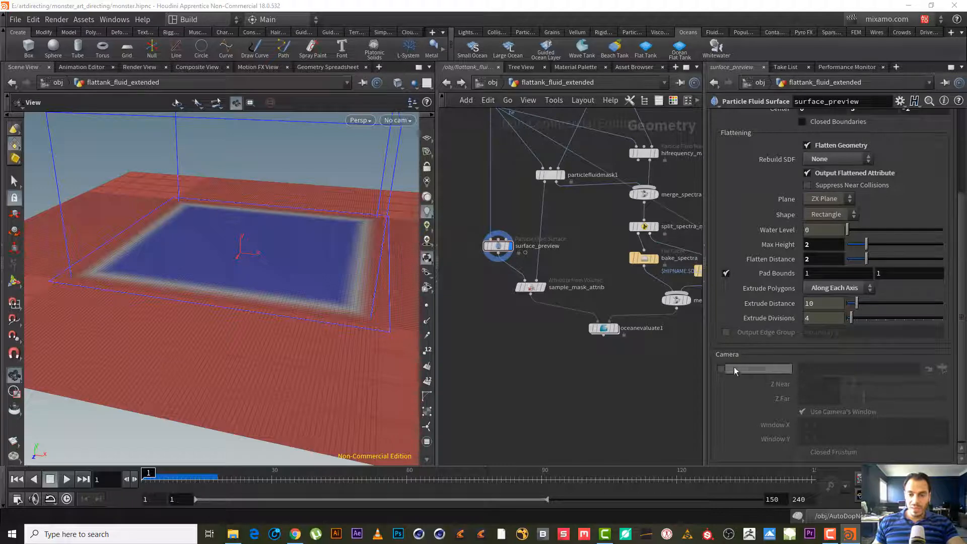
{"action": "left_click_drag", "start_coordinate": [253, 244], "coordinate": [103, 151]}
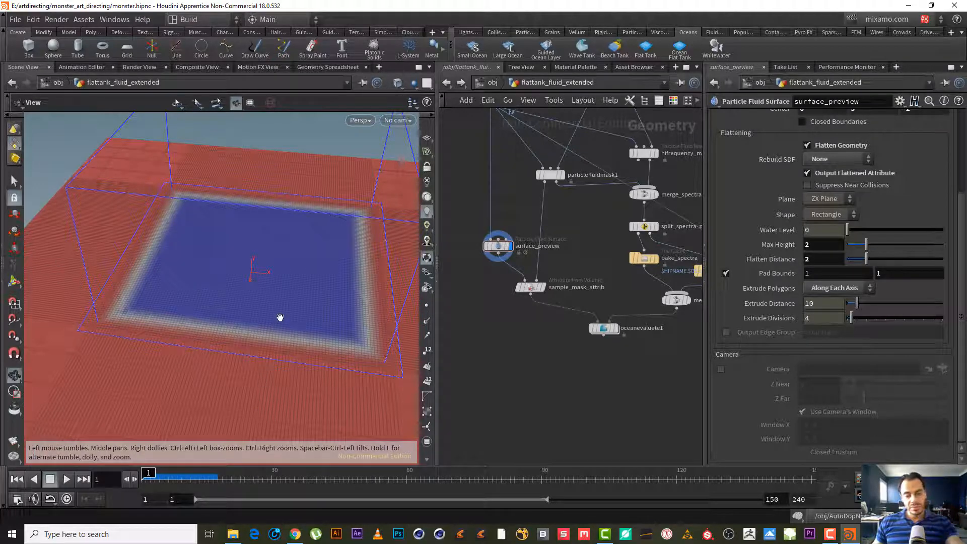
{"action": "middle_click_drag", "start_coordinate": [265, 307], "coordinate": [239, 290]}
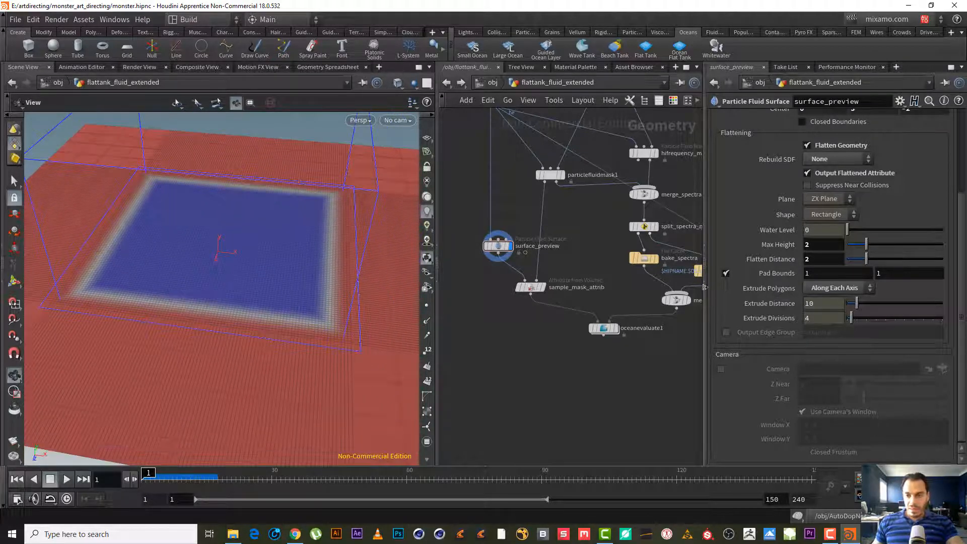
{"action": "left_click", "coordinate": [836, 288]}
{"action": "left_click", "coordinate": [835, 301]}
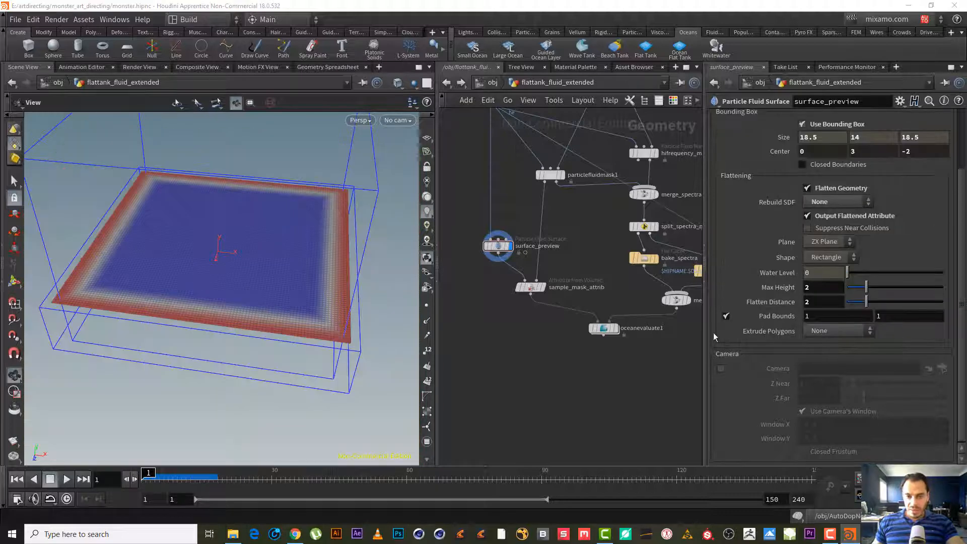
- Display the particlefluidsurface1 node and examine its meshed ocean surface in the viewport
{"action": "middle_click_drag", "start_coordinate": [596, 390], "coordinate": [418, 371]}
{"action": "left_click", "coordinate": [627, 275]}
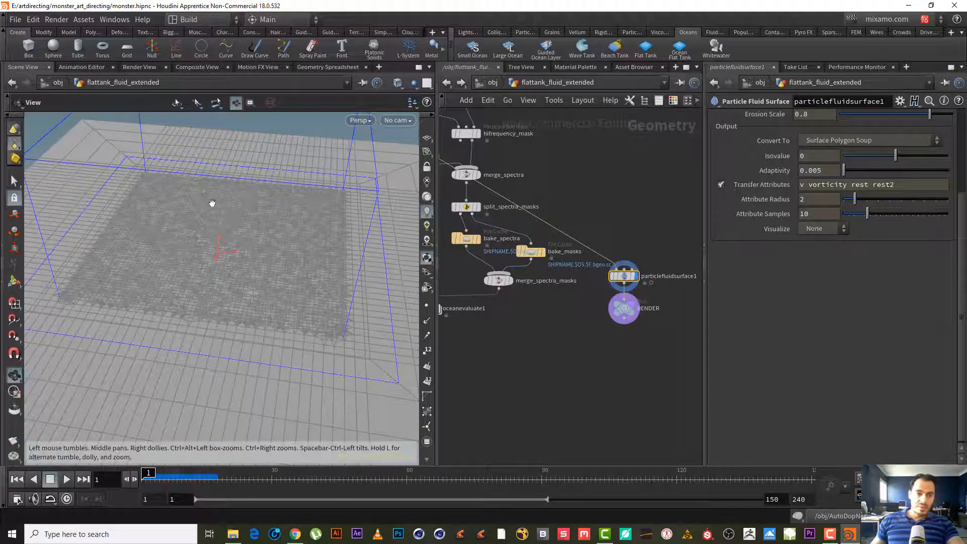
{"action": "right_click_drag", "start_coordinate": [212, 203], "coordinate": [182, 270]}
{"action": "mouse_move", "coordinate": [203, 270]}
{"action": "left_mouse_down"}
{"action": "mouse_move", "coordinate": [207, 291]}
{"action": "mouse_move", "coordinate": [218, 279]}
{"action": "mouse_move", "coordinate": [203, 262]}
{"action": "left_mouse_up"}
{"action": "right_click_drag", "start_coordinate": [227, 251], "coordinate": [282, 236]}
{"action": "left_click_drag", "start_coordinate": [282, 235], "coordinate": [266, 265]}
{"action": "middle_click_drag", "start_coordinate": [265, 266], "coordinate": [246, 290]}
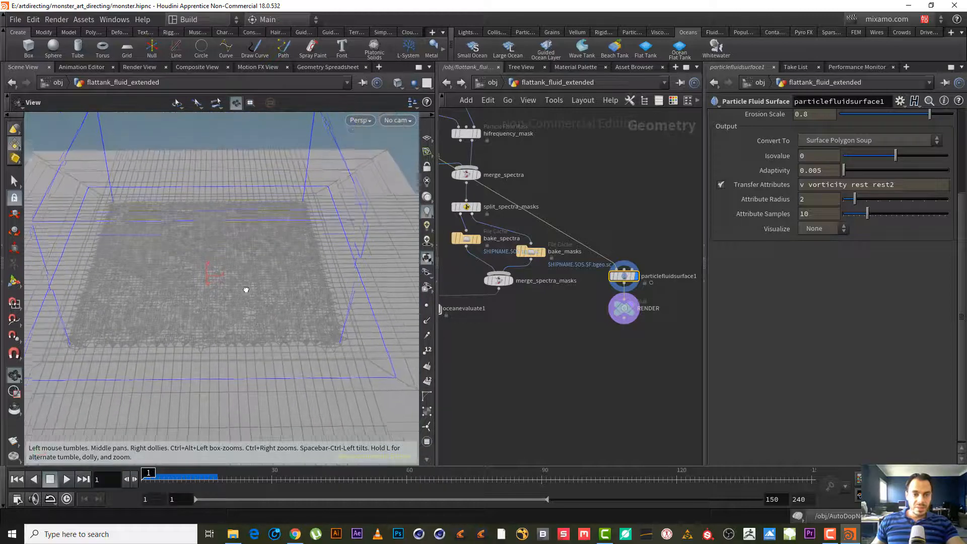
{"action": "left_click_drag", "start_coordinate": [246, 289], "coordinate": [244, 304]}
{"action": "right_click_drag", "start_coordinate": [243, 304], "coordinate": [201, 340]}
{"action": "left_click_drag", "start_coordinate": [233, 320], "coordinate": [231, 314]}
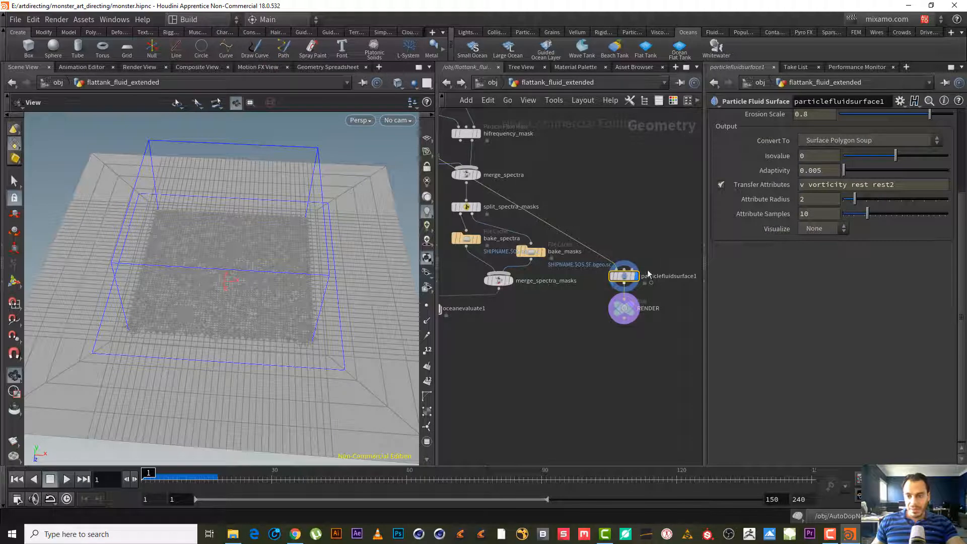
- Inspect particlefluidsurface1's surfacing parameters, its mesh and its node info
{"action": "scroll", "coordinate": [961, 182], "scroll_direction": "up", "scroll_amount": 5}
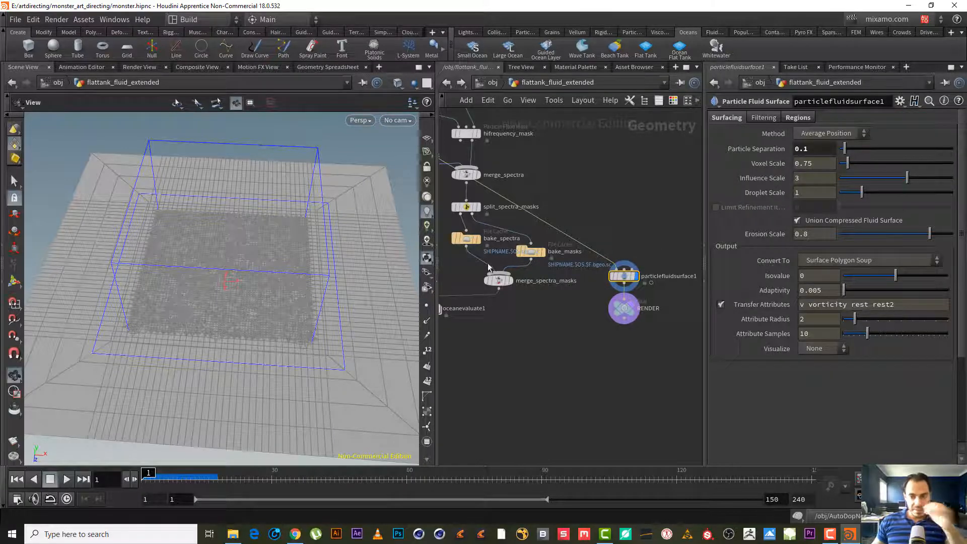
{"action": "right_click_drag", "start_coordinate": [298, 283], "coordinate": [351, 272]}
{"action": "left_click_drag", "start_coordinate": [351, 272], "coordinate": [266, 294]}
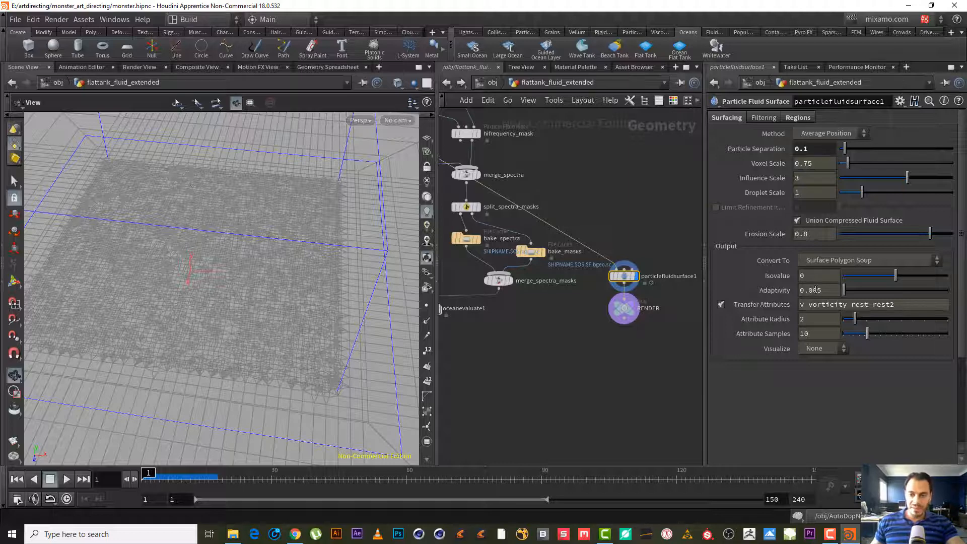
{"action": "right_click_drag", "start_coordinate": [201, 328], "coordinate": [266, 295]}
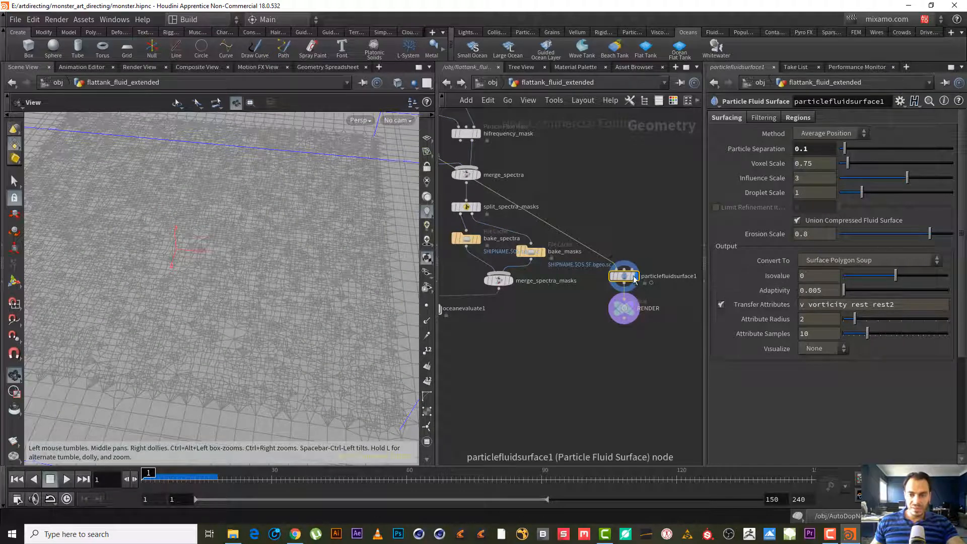
{"action": "left_click", "coordinate": [606, 281]}
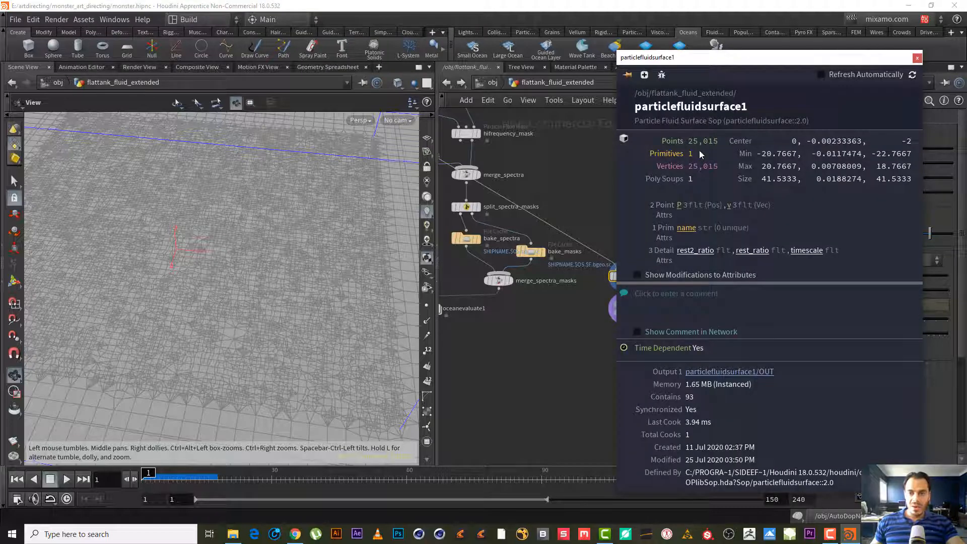
{"action": "left_click", "coordinate": [917, 59]}
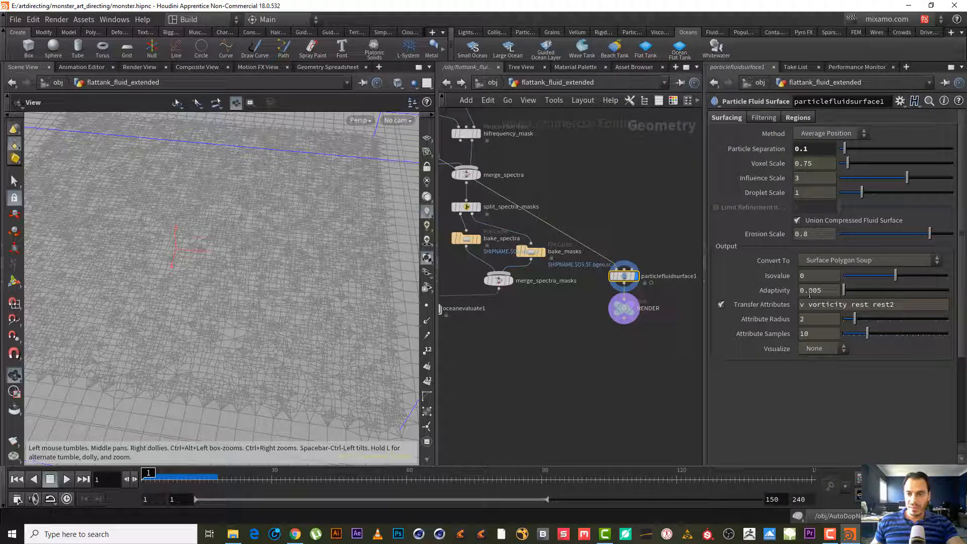
- Set particlefluidsurface1's Adaptivity to 0.1
{"action": "left_click_drag", "start_coordinate": [811, 293], "coordinate": [816, 292]}
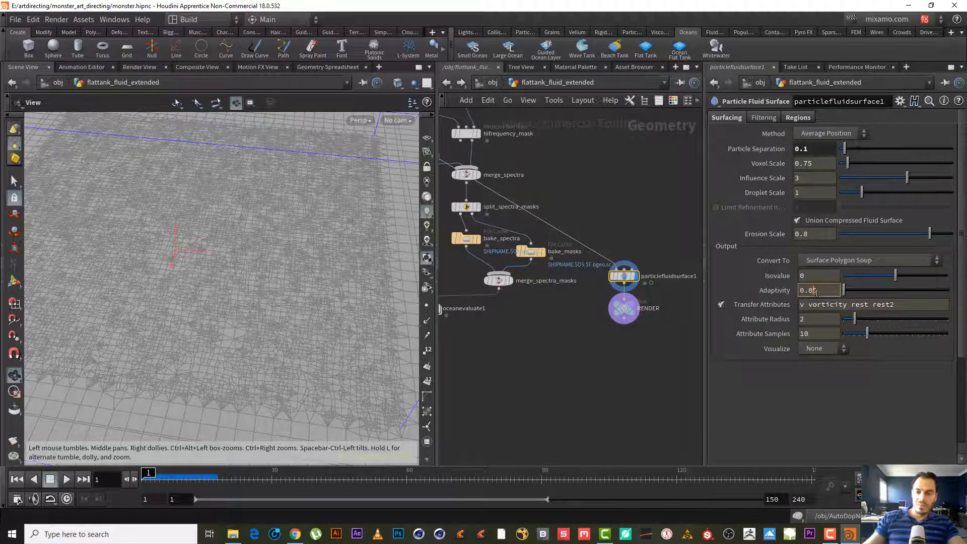
{"action": "key", "text": "BackSpace"}
{"action": "key", "text": "Return"}
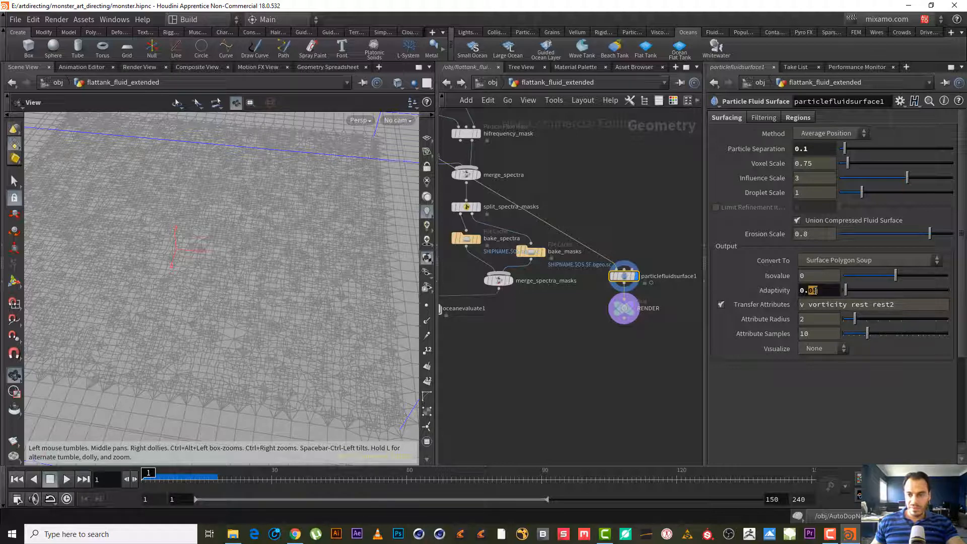
{"action": "type", "text": "1"}
{"action": "key", "text": "Return"}
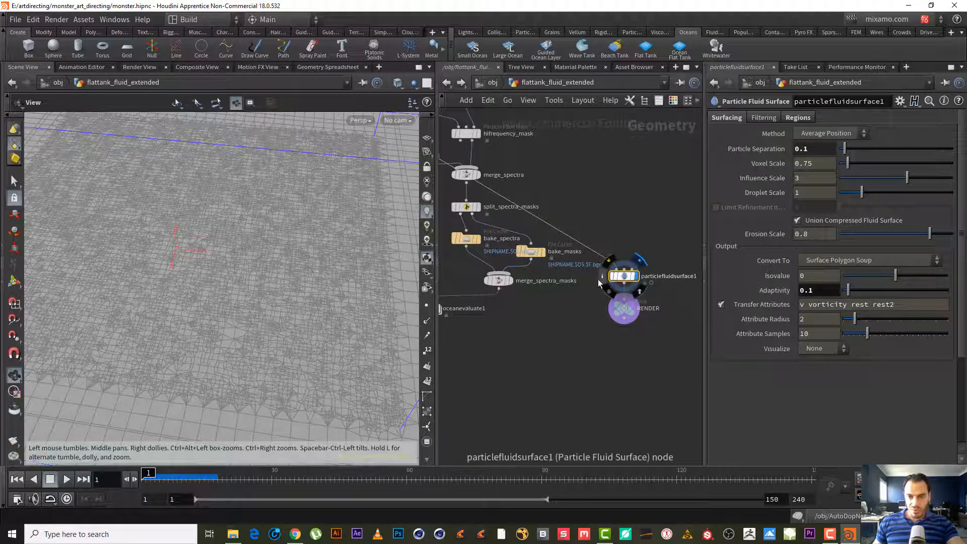
- Review particlefluidsurface1's node info and its mesh in the viewport
{"action": "left_click", "coordinate": [601, 277]}
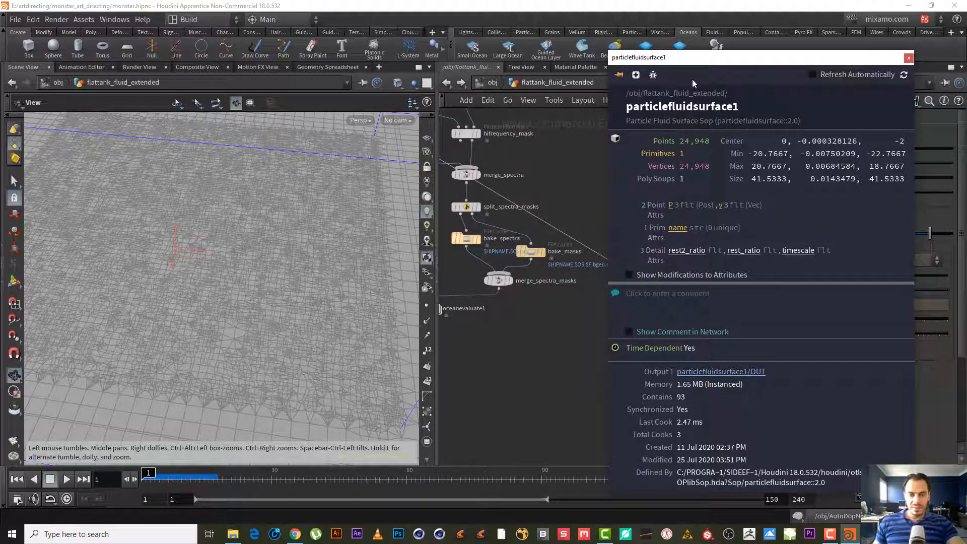
{"action": "left_click", "coordinate": [910, 58]}
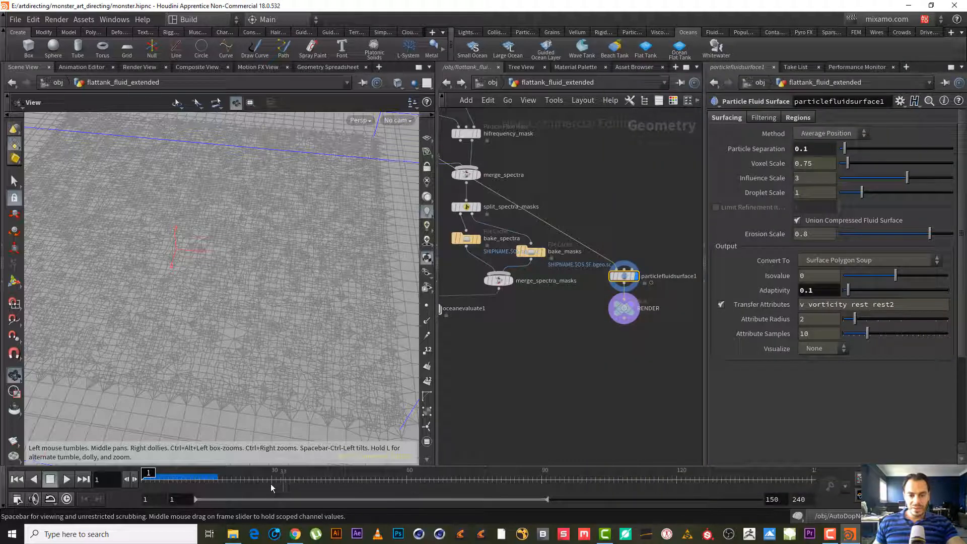
{"action": "mouse_move", "coordinate": [237, 252]}
{"action": "left_mouse_down"}
{"action": "mouse_move", "coordinate": [239, 232]}
{"action": "mouse_move", "coordinate": [229, 267]}
{"action": "left_mouse_up"}
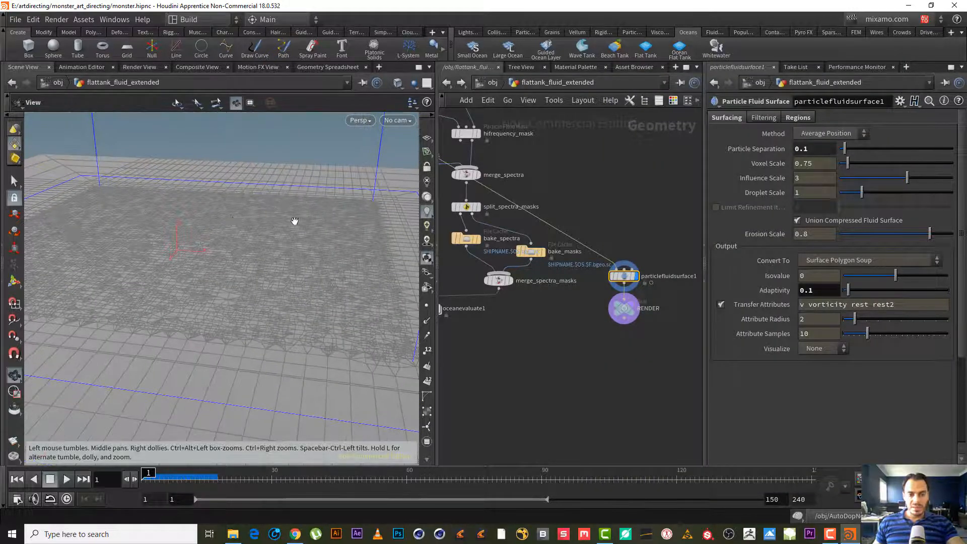
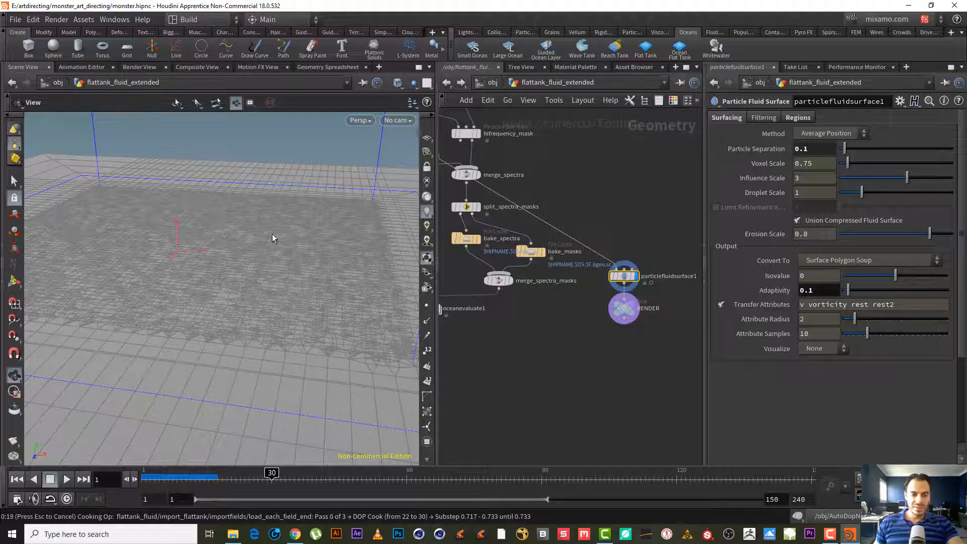
{"action": "left_click", "coordinate": [830, 531]}
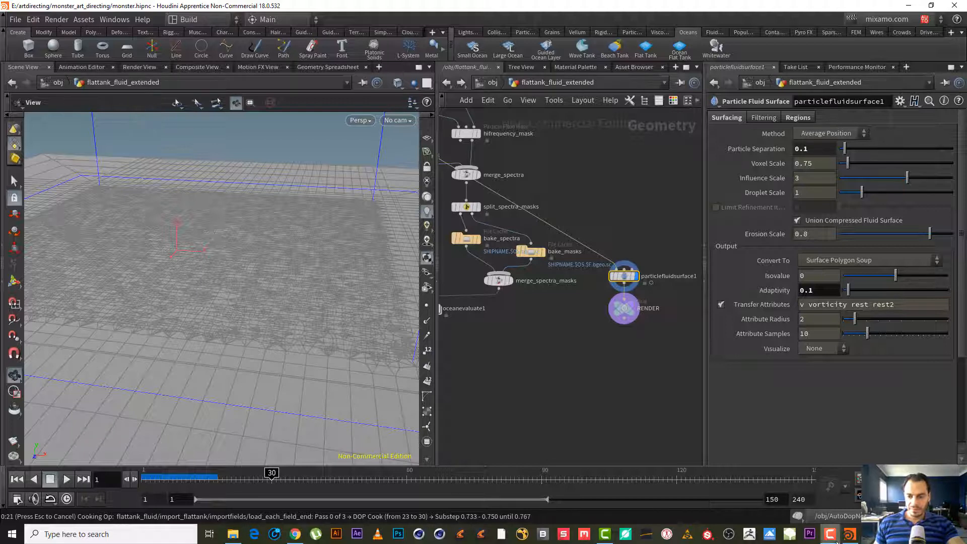
{"action": "left_click", "coordinate": [801, 481]}
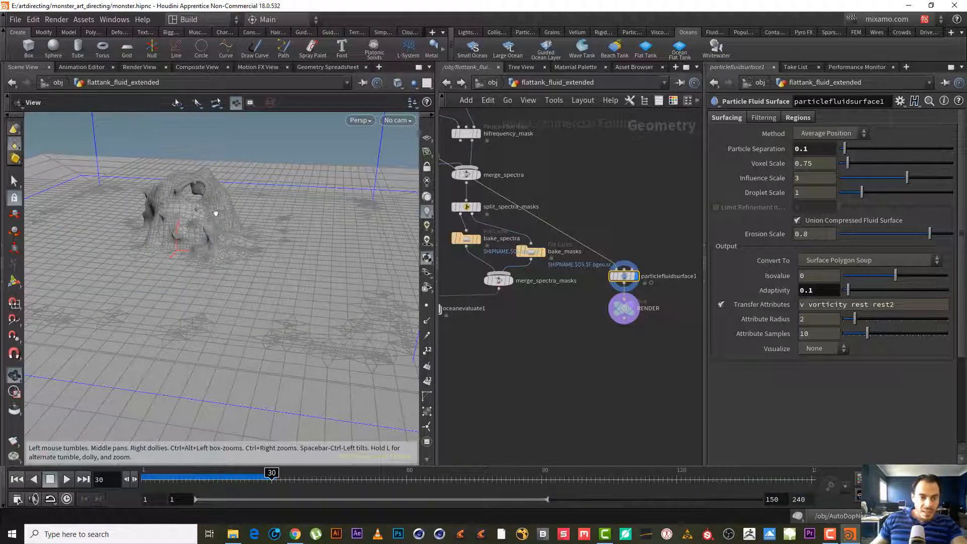
- Set particlefluidsurface1's Adaptivity to 0.05
{"action": "left_click_drag", "start_coordinate": [216, 212], "coordinate": [236, 217]}
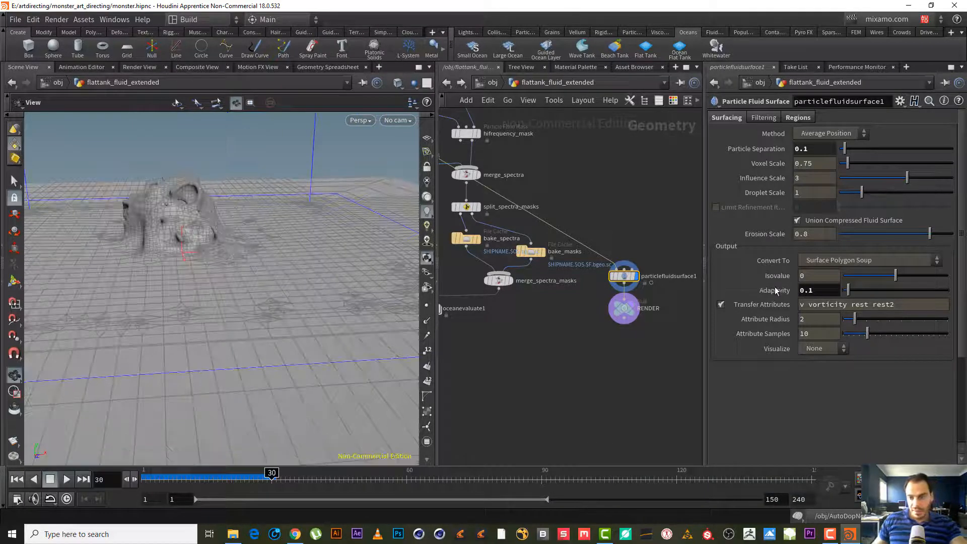
{"action": "left_click", "coordinate": [602, 276]}
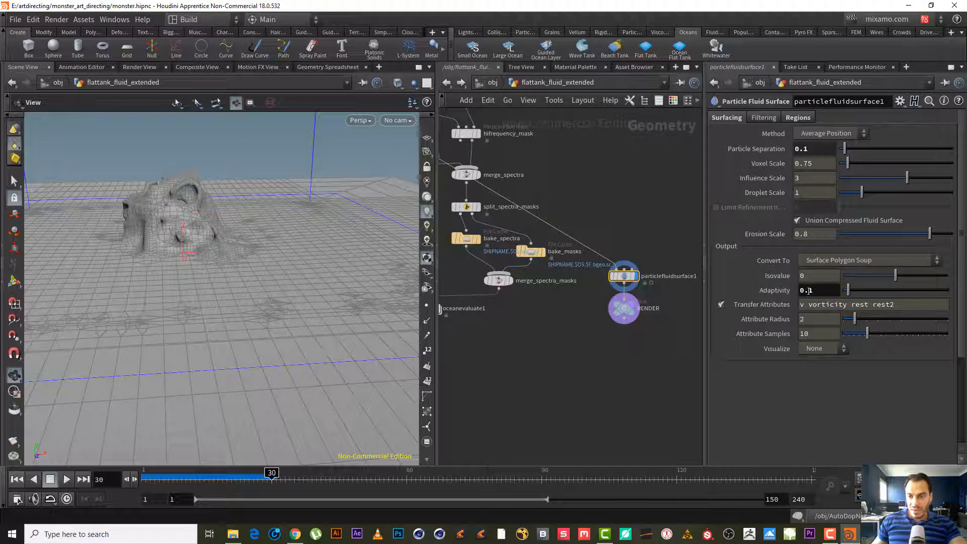
{"action": "left_click", "coordinate": [811, 290]}
{"action": "key", "text": "BackSpace"}
{"action": "type", "text": "05"}
{"action": "key", "text": "Return"}
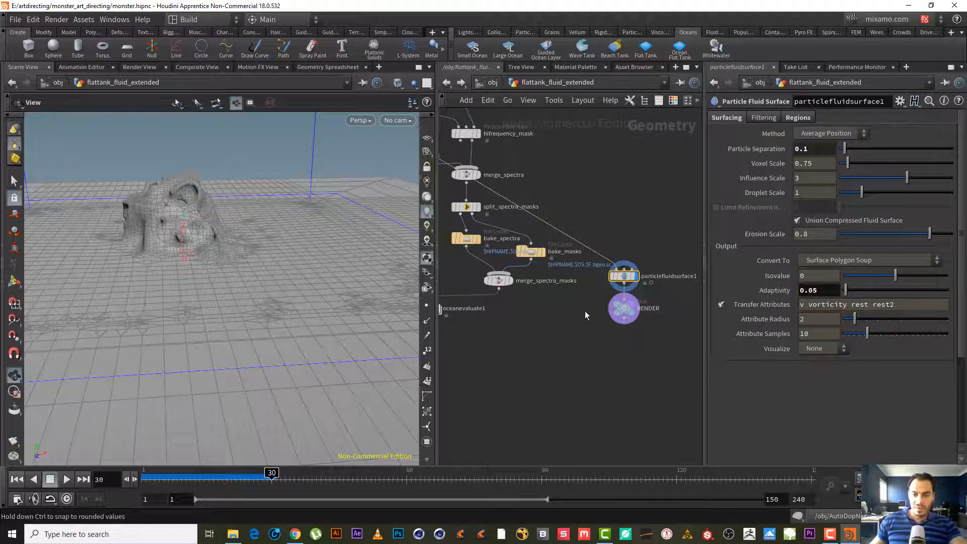
- Review particlefluidsurface1's node info
{"action": "mouse_move", "coordinate": [623, 280]}
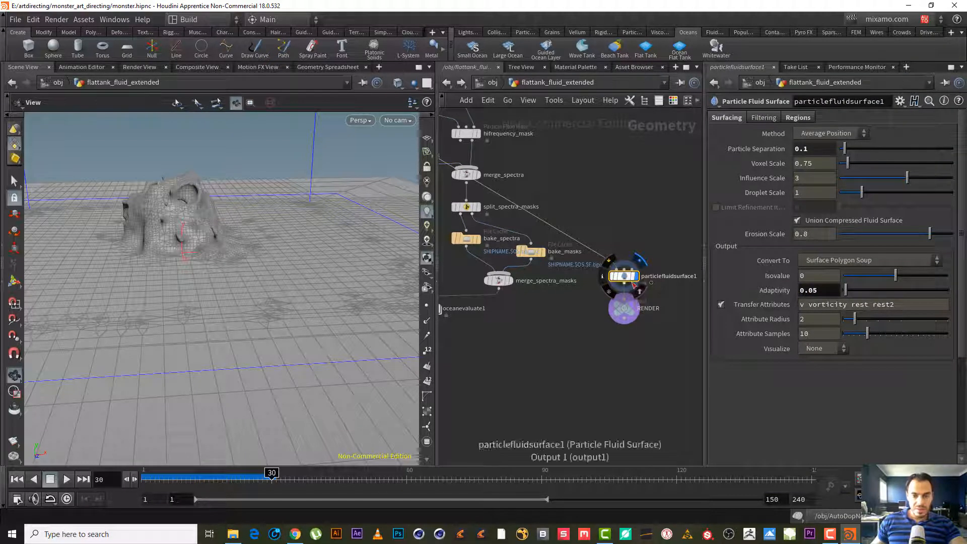
{"action": "left_click", "coordinate": [603, 276]}
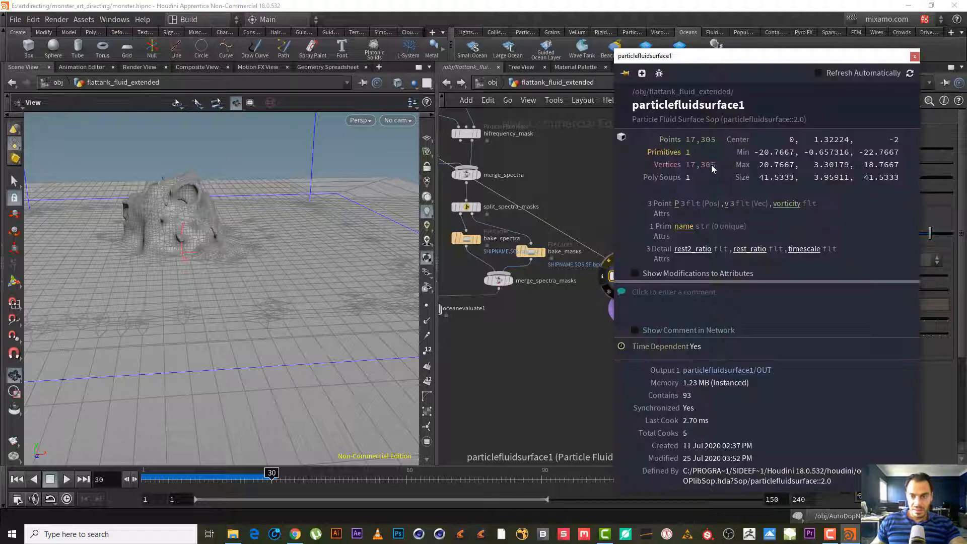
{"action": "left_click", "coordinate": [915, 56]}
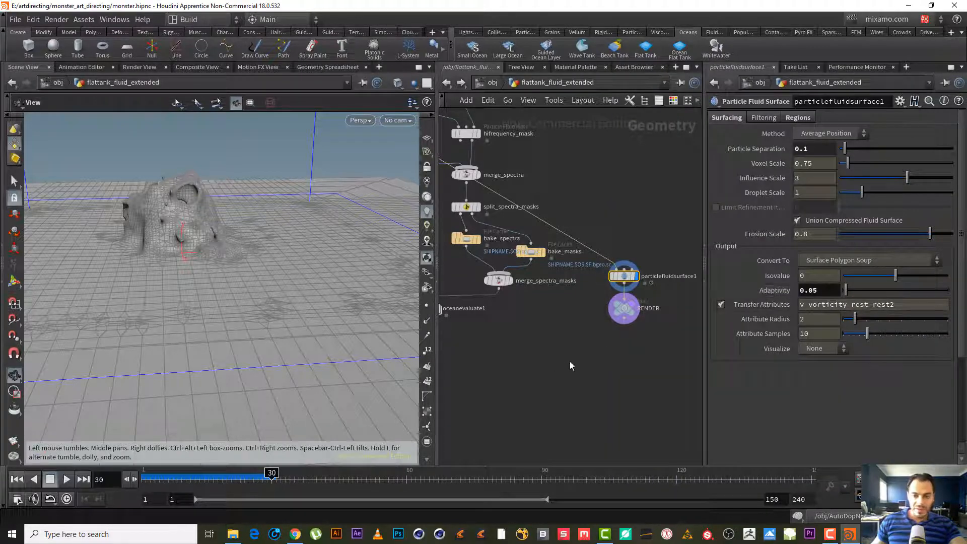
- Save the bake_spectra cache to disk and enable its Load from Disk option
{"action": "mouse_move", "coordinate": [605, 364]}
{"action": "middle_mouse_down"}
{"action": "mouse_move", "coordinate": [586, 370]}
{"action": "mouse_move", "coordinate": [569, 348]}
{"action": "mouse_move", "coordinate": [599, 380]}
{"action": "middle_mouse_up"}
{"action": "left_click", "coordinate": [510, 283]}
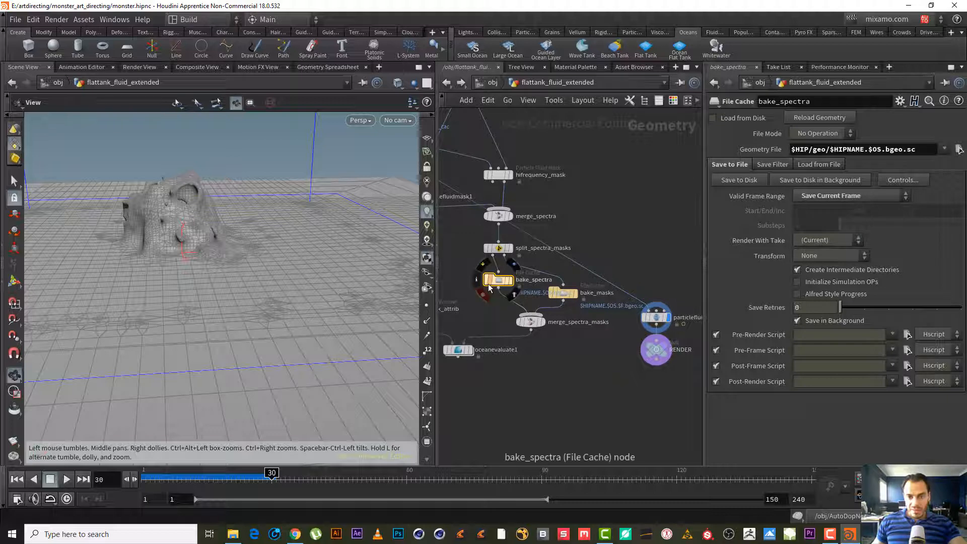
{"action": "left_click", "coordinate": [743, 179]}
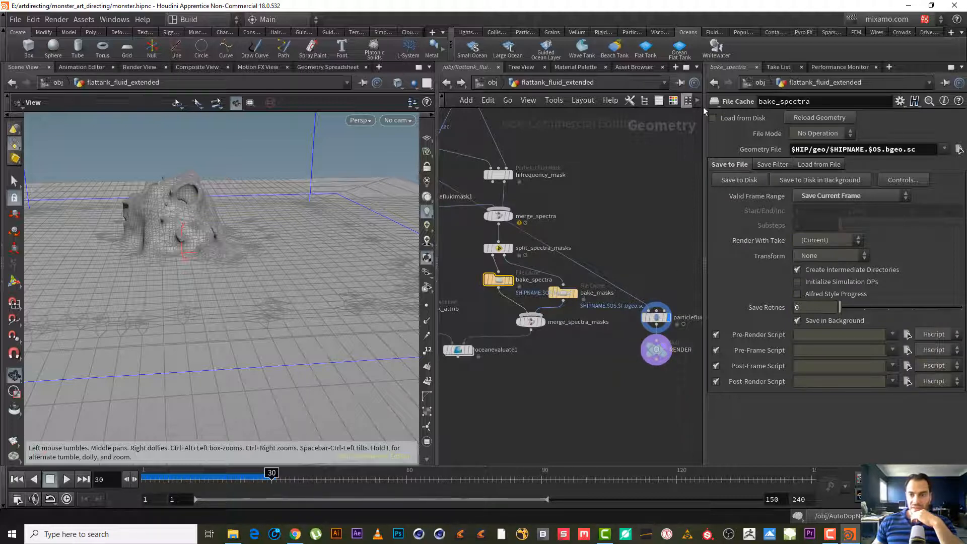
{"action": "left_click", "coordinate": [712, 118]}
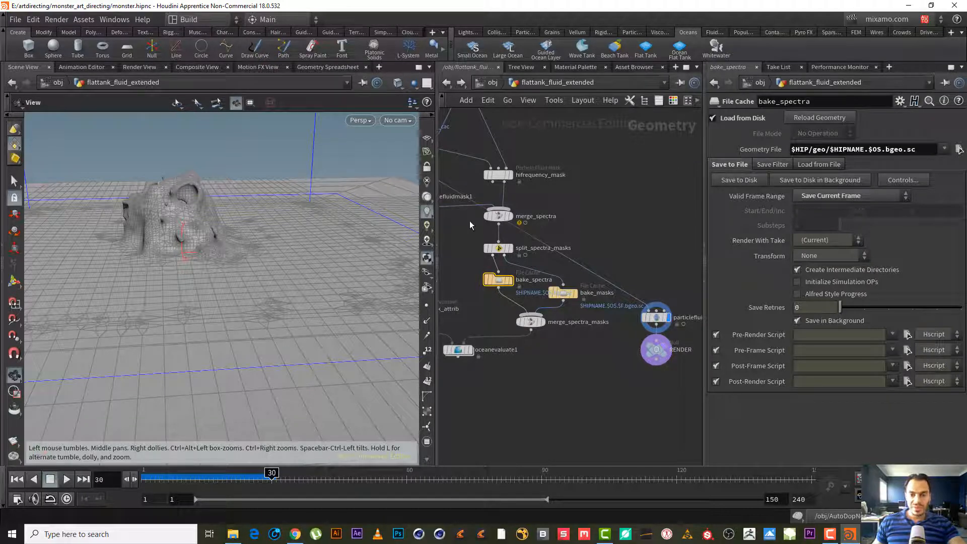
- Set bake_masks' frame range end to 150
{"action": "left_click", "coordinate": [563, 293]}
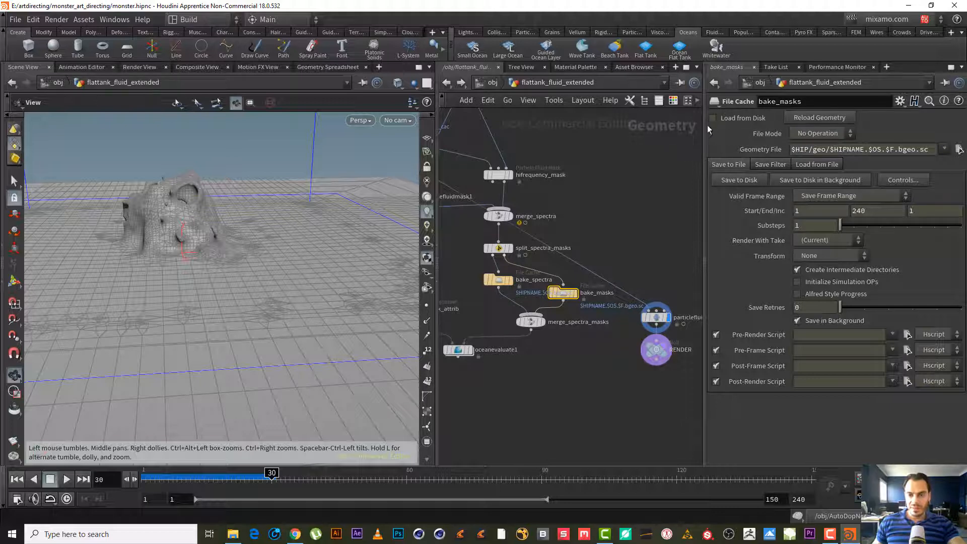
{"action": "left_click", "coordinate": [498, 280]}
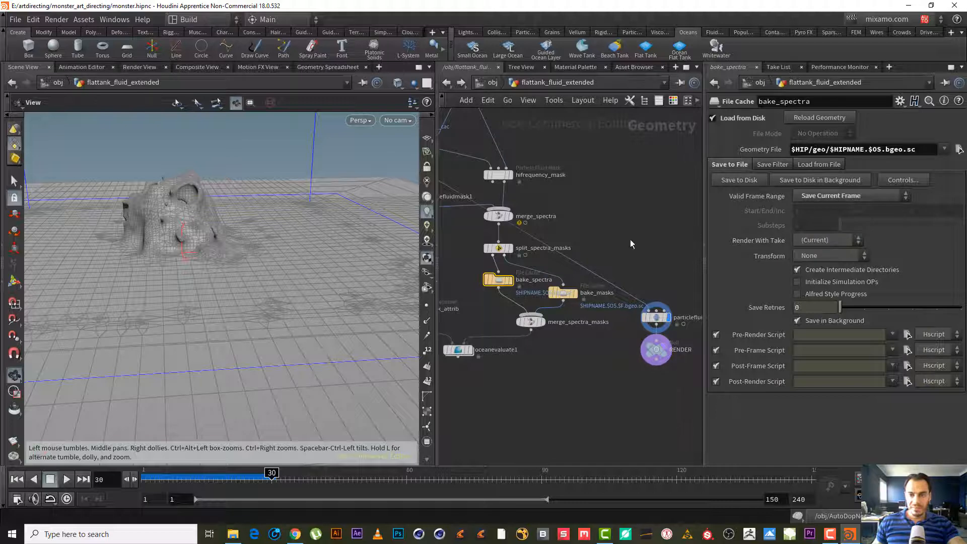
{"action": "left_click", "coordinate": [563, 293]}
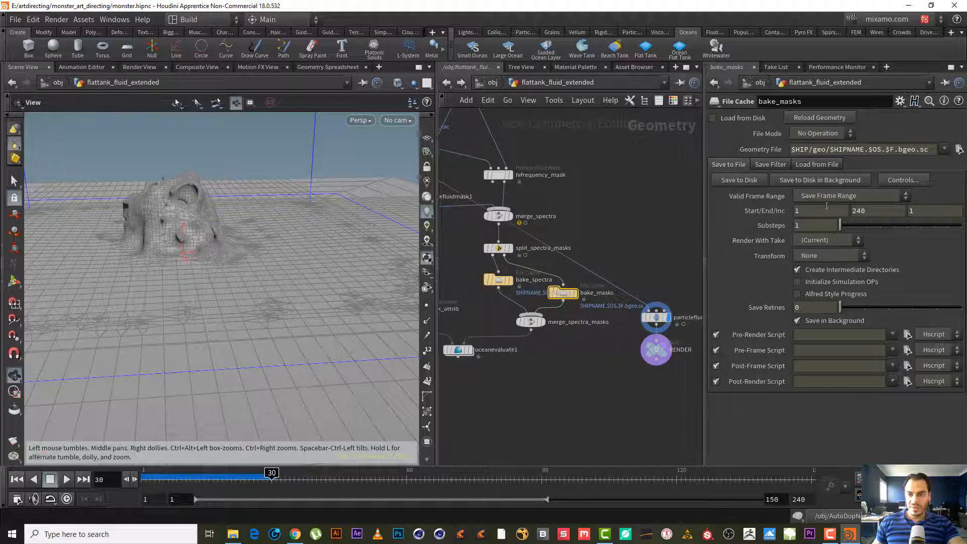
{"action": "left_click", "coordinate": [780, 500]}
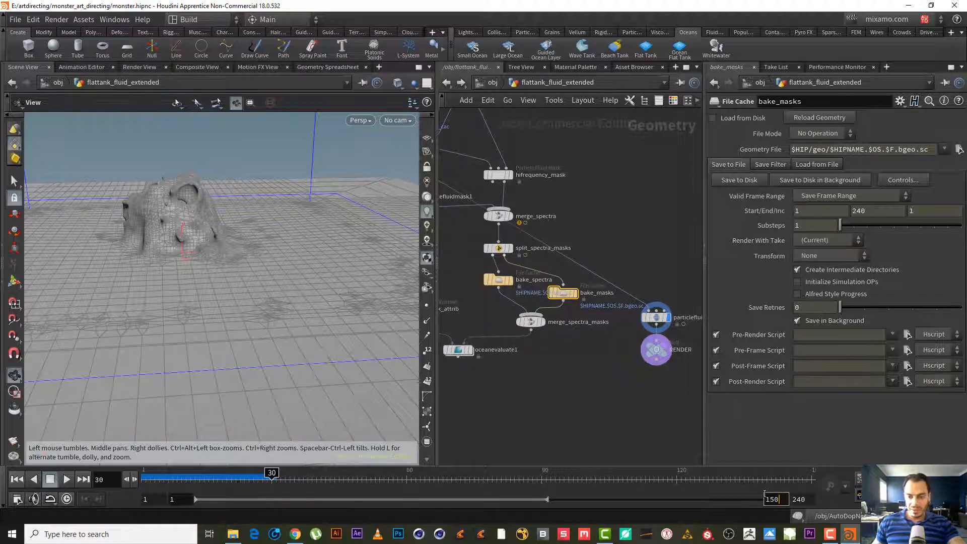
{"action": "key", "text": "Return"}
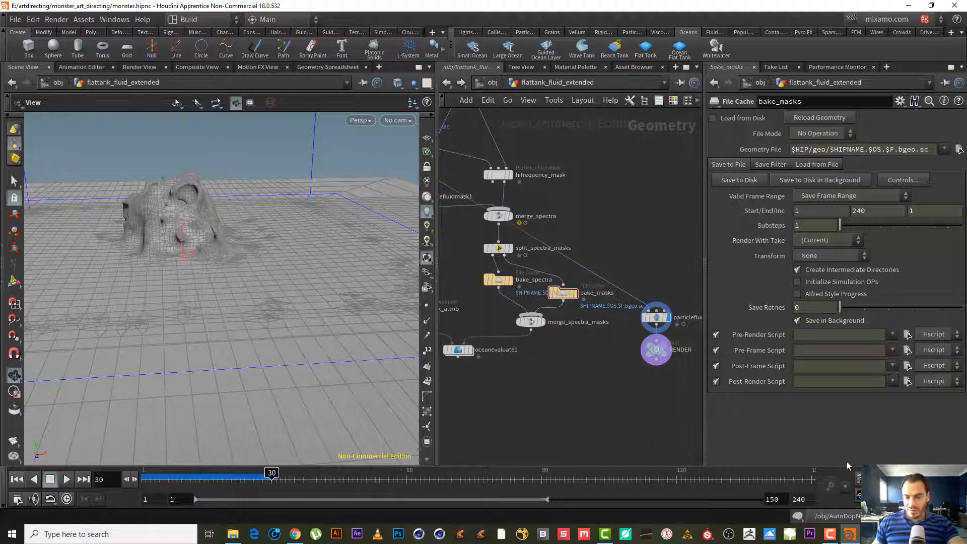
{"action": "left_click", "coordinate": [856, 211]}
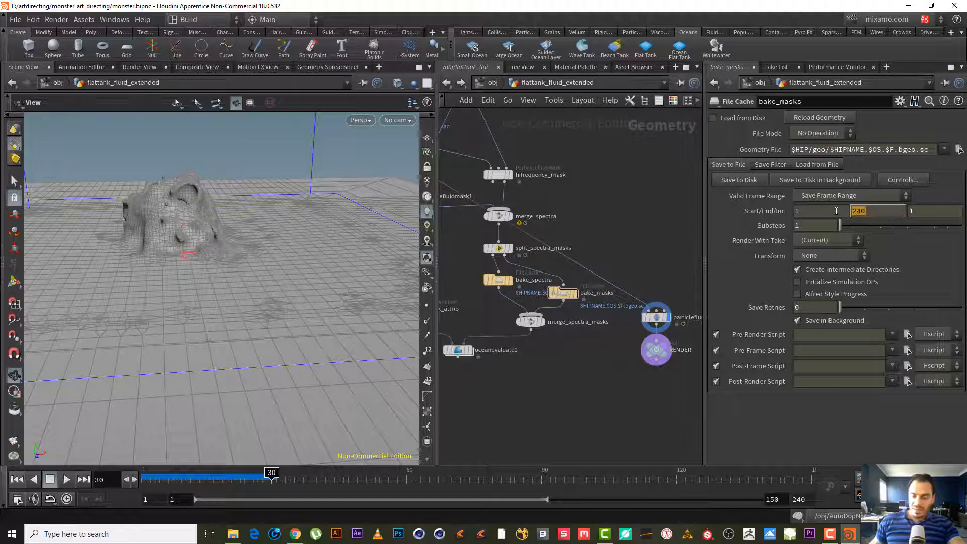
{"action": "type", "text": "150"}
{"action": "key", "text": "Return"}
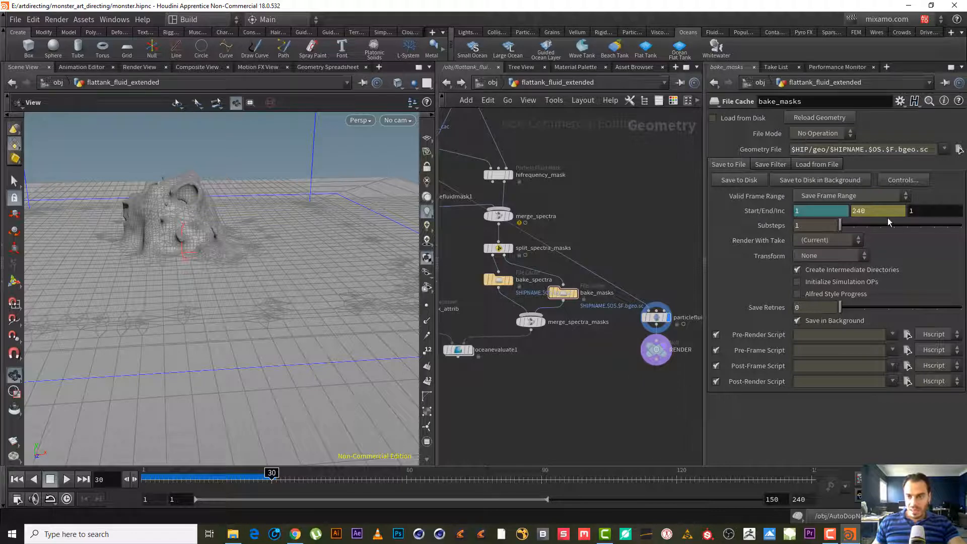
{"action": "left_click", "coordinate": [874, 211]}
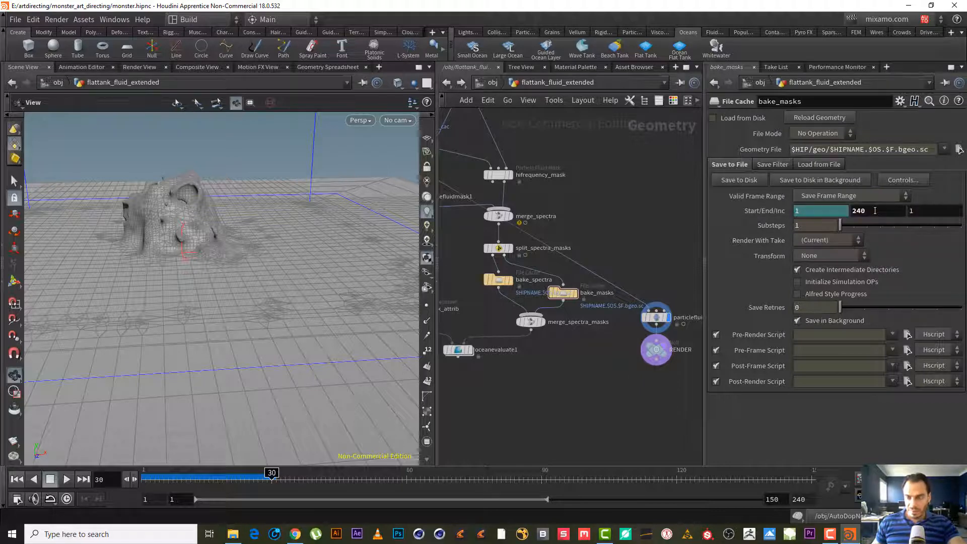
{"action": "type", "text": "150"}
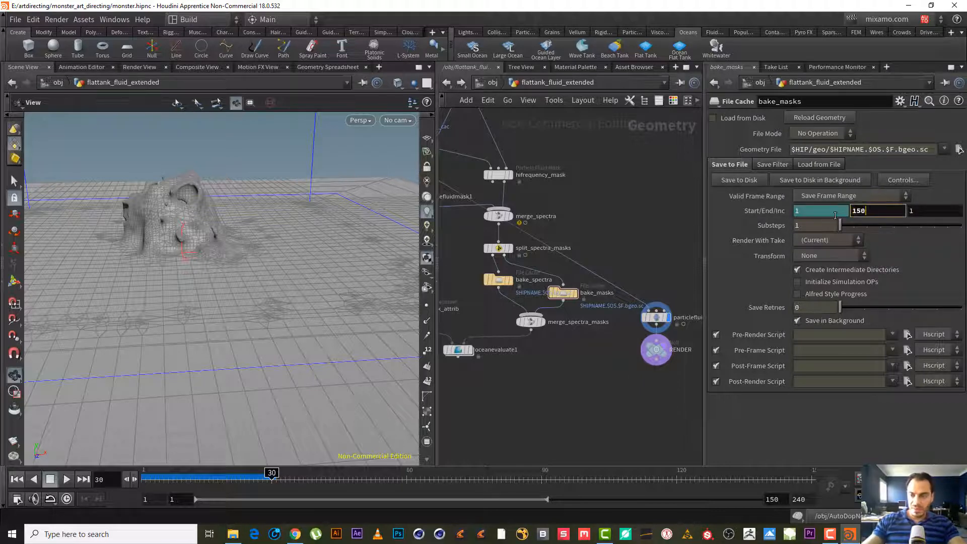
{"action": "key", "text": "Return"}
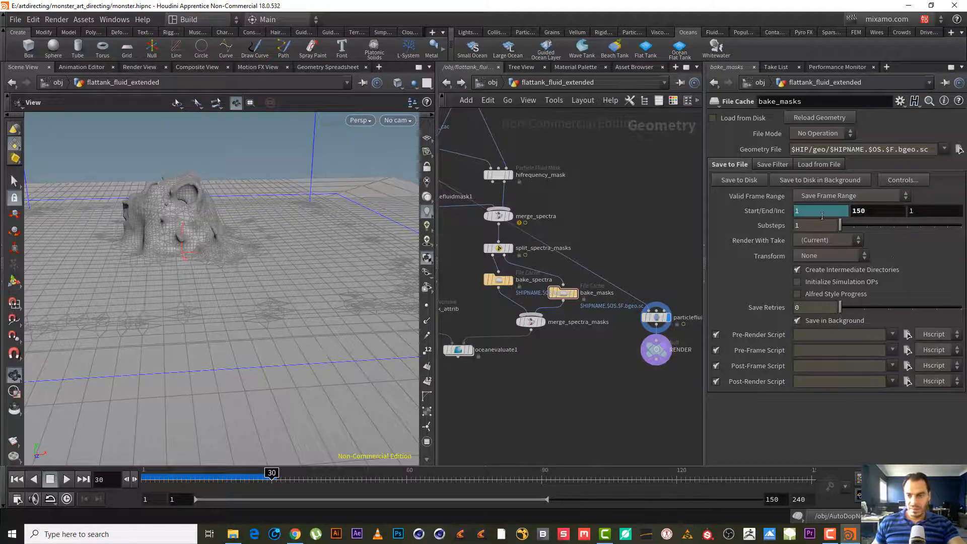
- Save the bake_masks cache to disk for frames 1 to 150
{"action": "left_click", "coordinate": [745, 183]}
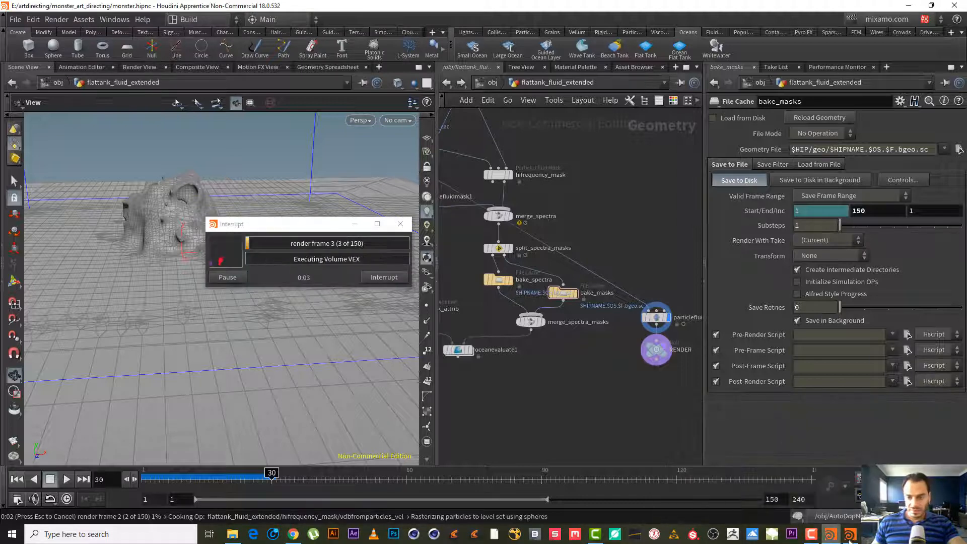
{"action": "left_click", "coordinate": [811, 534]}
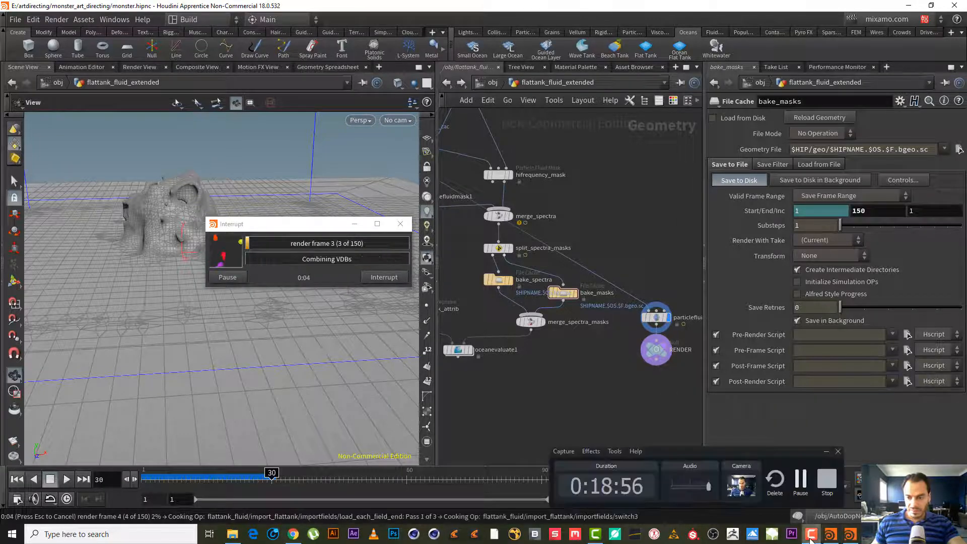
{"action": "left_click", "coordinate": [800, 481]}
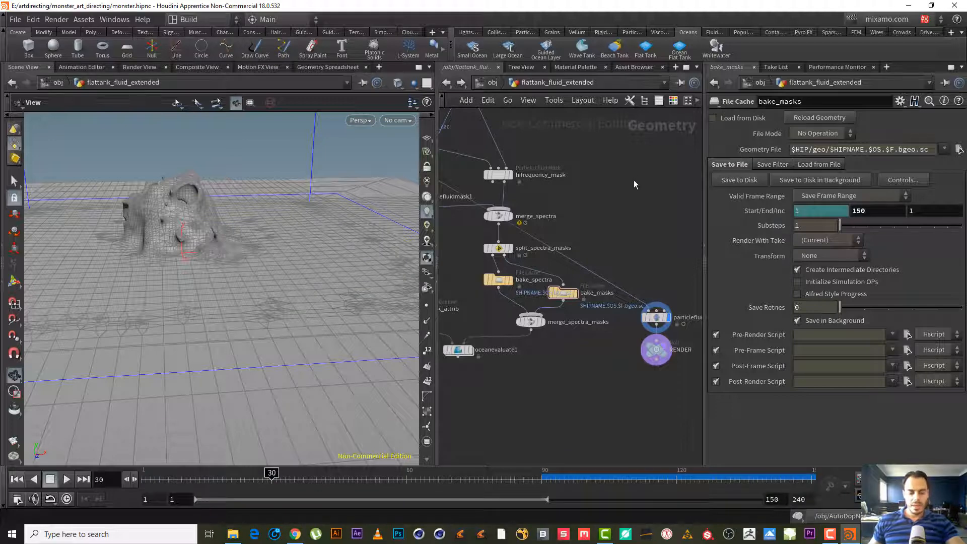
- Enable Load from Disk on bake_masks and nudge the bake_spectra node aside
{"action": "middle_click_drag", "start_coordinate": [635, 185], "coordinate": [610, 182]}
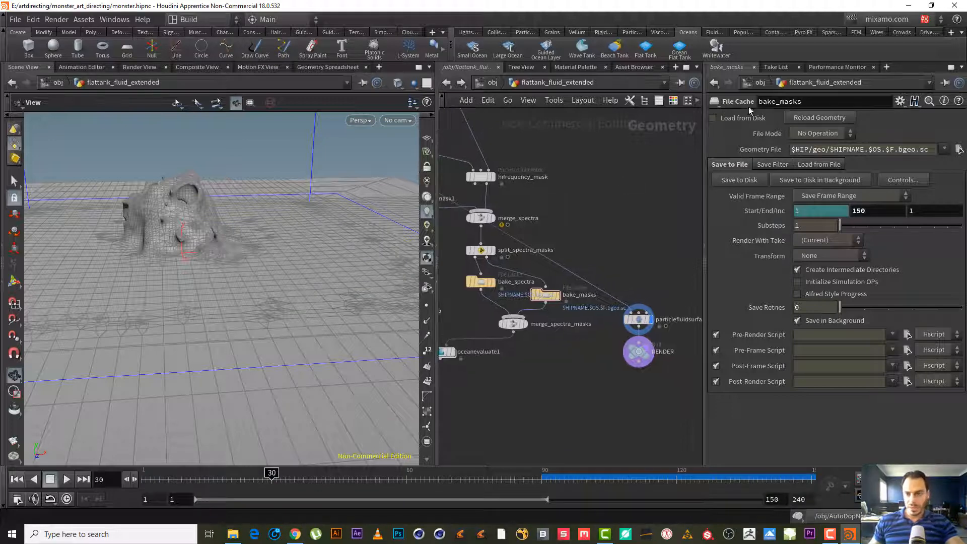
{"action": "left_click", "coordinate": [713, 118]}
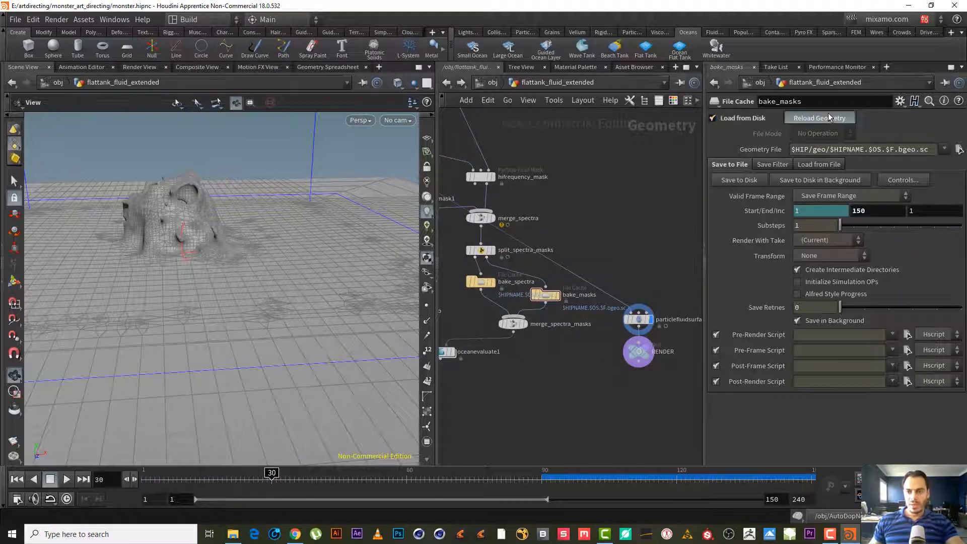
{"action": "middle_click_drag", "start_coordinate": [605, 237], "coordinate": [630, 191]}
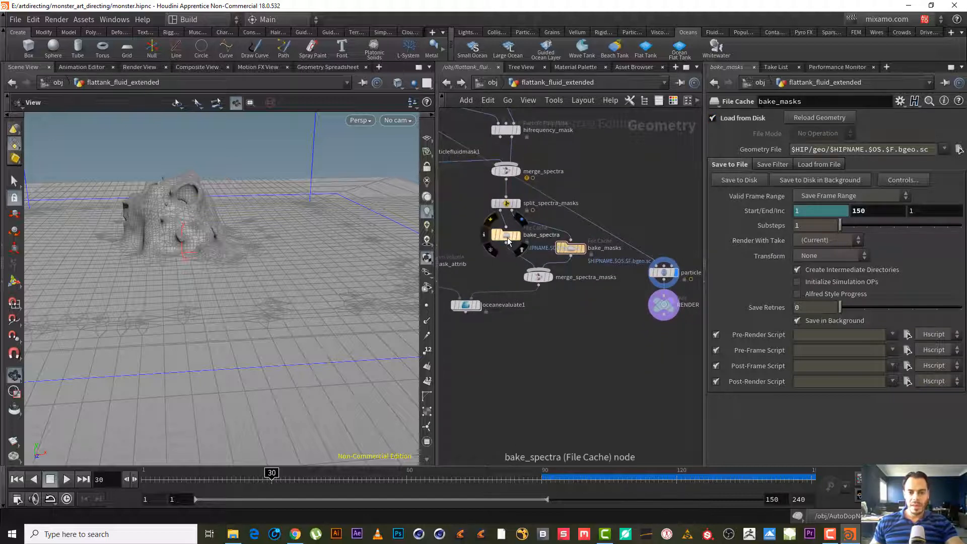
{"action": "left_click_drag", "start_coordinate": [507, 237], "coordinate": [489, 249]}
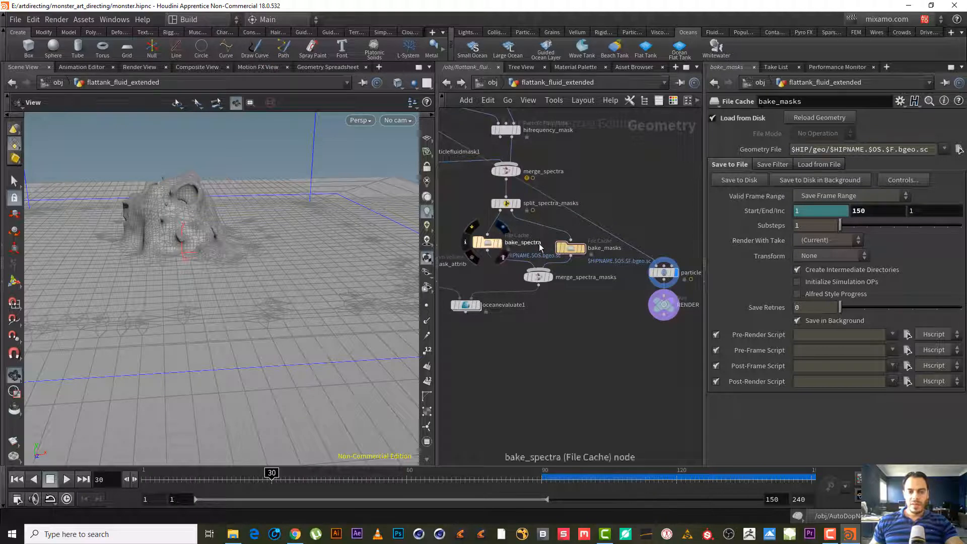
- Open the oceansurface material assigned to flattank_fluid_extended and examine its Displacement parameters and node
{"action": "left_click", "coordinate": [490, 83]}
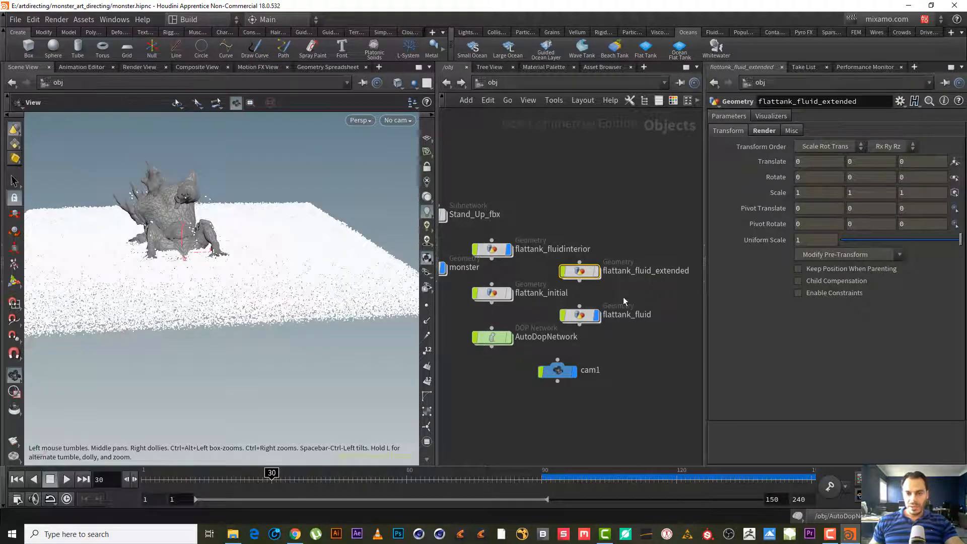
{"action": "left_click", "coordinate": [764, 131]}
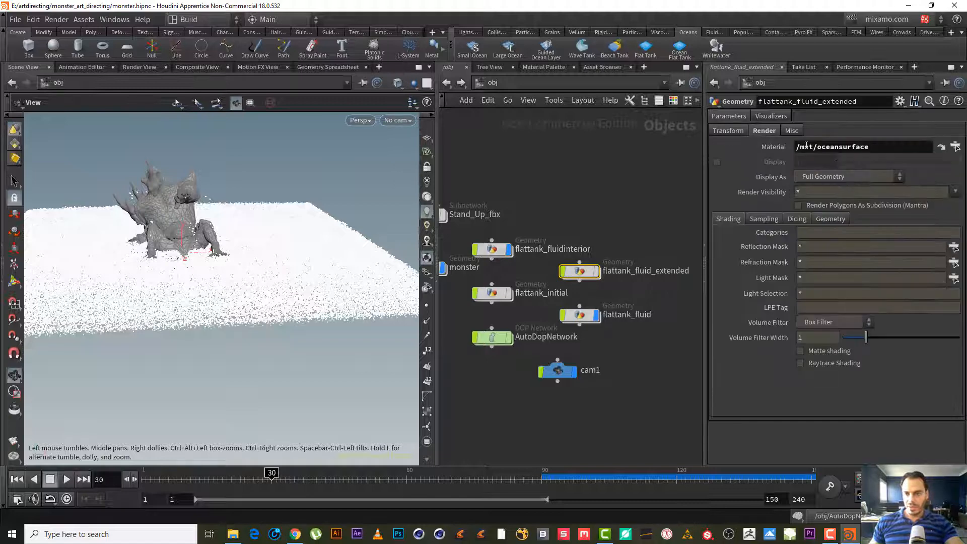
{"action": "middle_click_drag", "start_coordinate": [267, 282], "coordinate": [304, 290]}
{"action": "left_click_drag", "start_coordinate": [304, 290], "coordinate": [287, 282]}
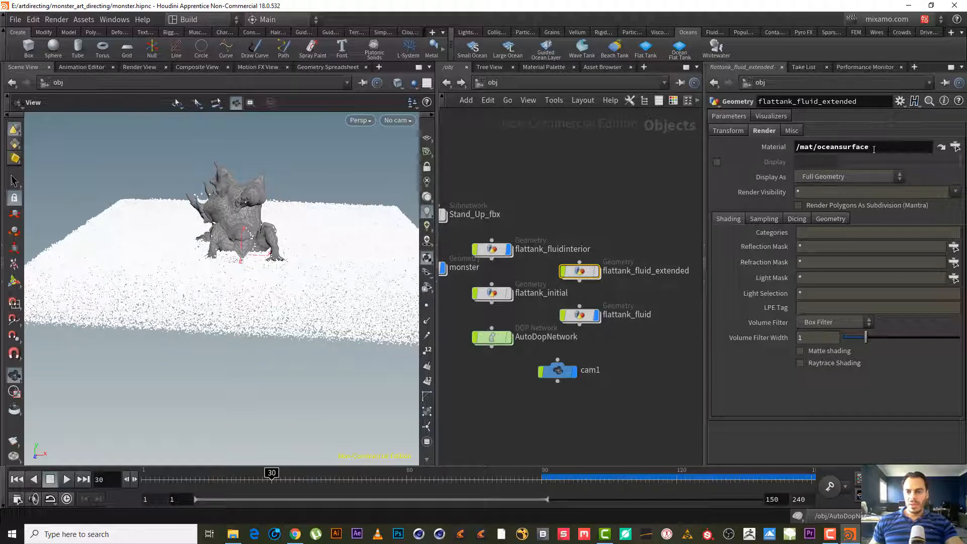
{"action": "left_click", "coordinate": [941, 147]}
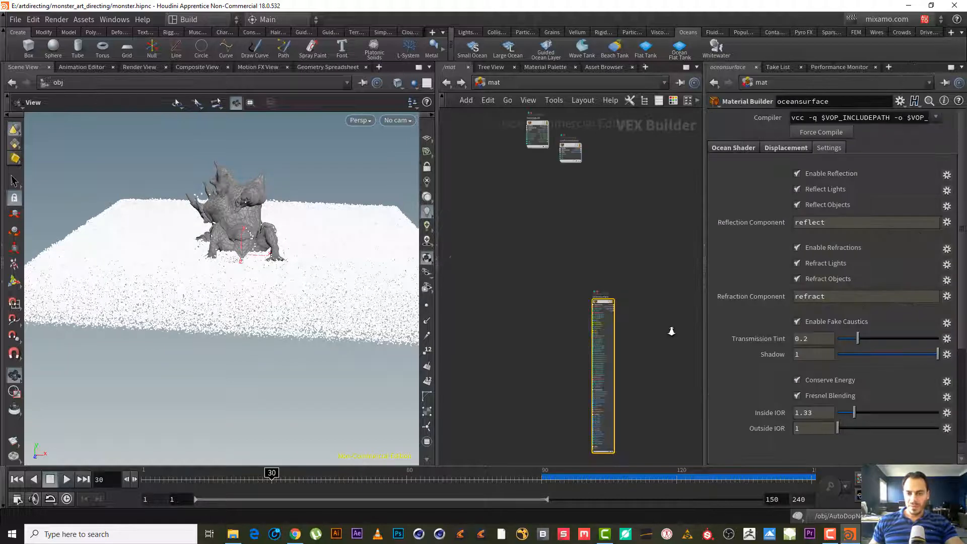
{"action": "left_click", "coordinate": [780, 147]}
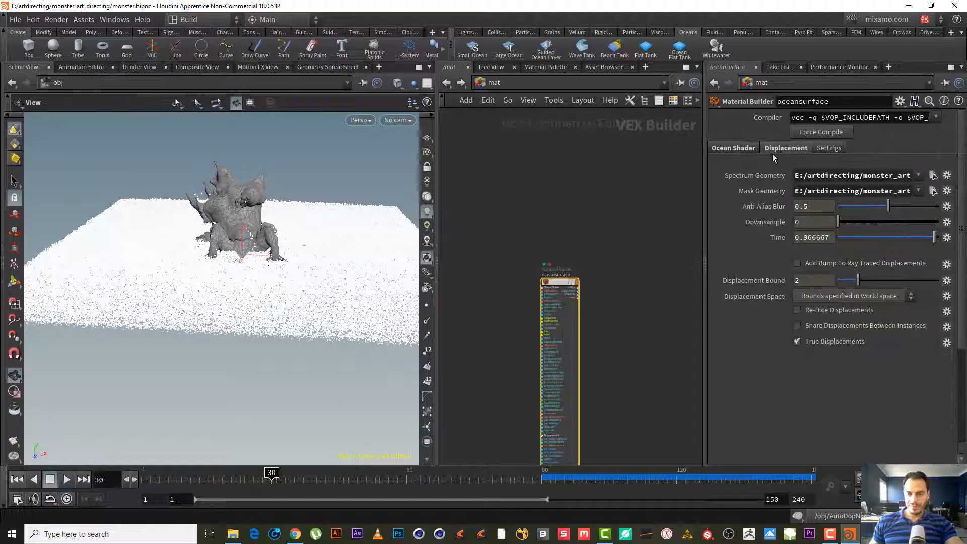
{"action": "middle_click_drag", "start_coordinate": [593, 250], "coordinate": [603, 167]}
{"action": "scroll", "coordinate": [617, 193], "scroll_direction": "up", "scroll_amount": 3}
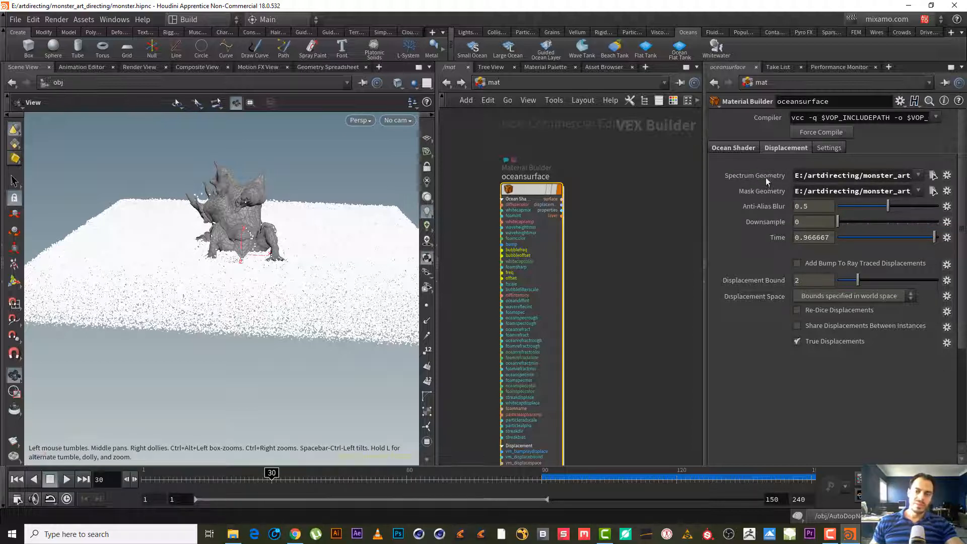
{"action": "left_click", "coordinate": [514, 83]}
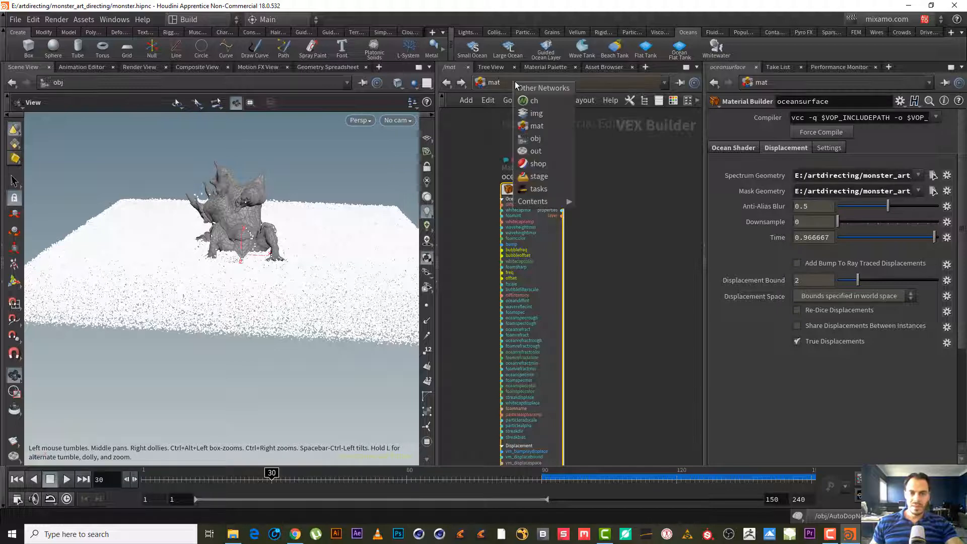
- Open the flattank_fluid_extended geometry network and orbit the viewport to examine the ocean surface
{"action": "left_click", "coordinate": [555, 142]}
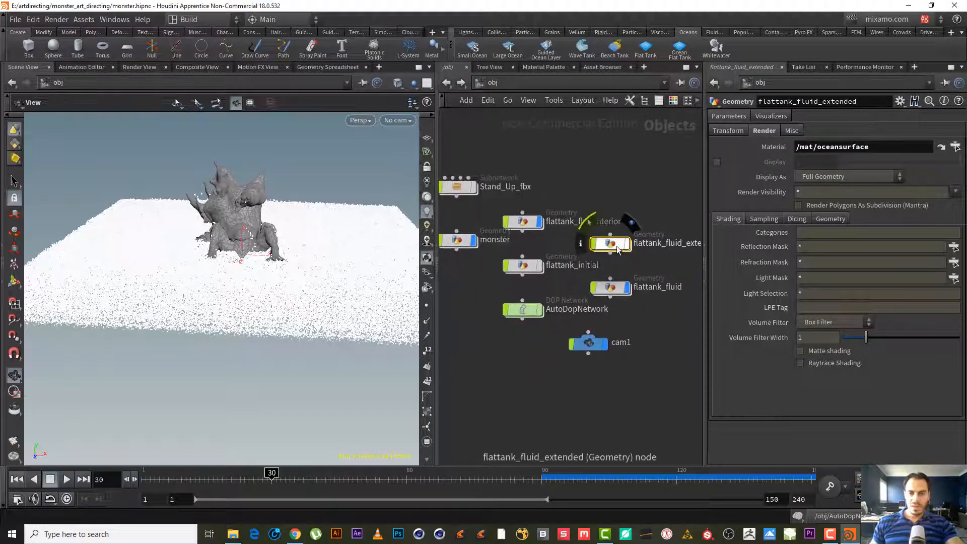
{"action": "double_click", "coordinate": [604, 242]}
{"action": "right_click_drag", "start_coordinate": [145, 210], "coordinate": [114, 270]}
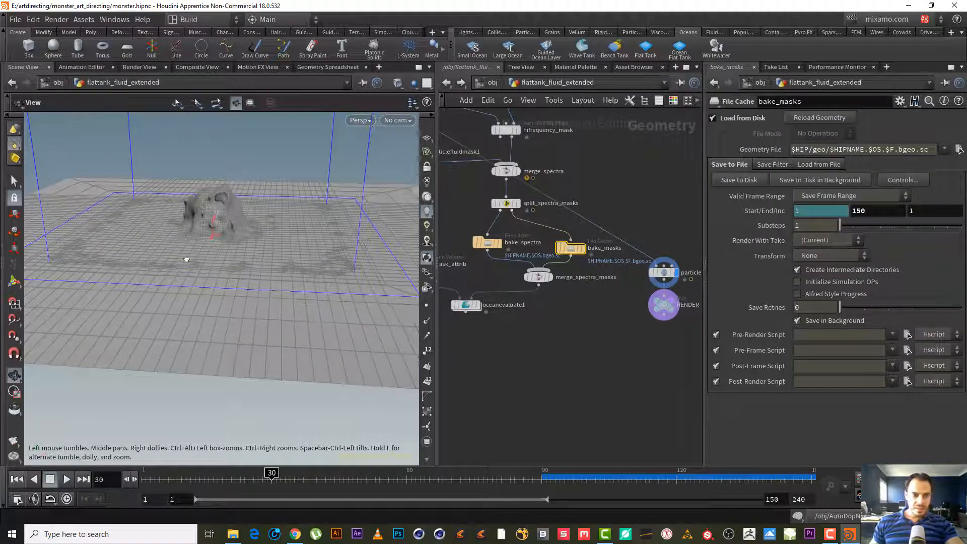
{"action": "left_click_drag", "start_coordinate": [186, 259], "coordinate": [223, 246]}
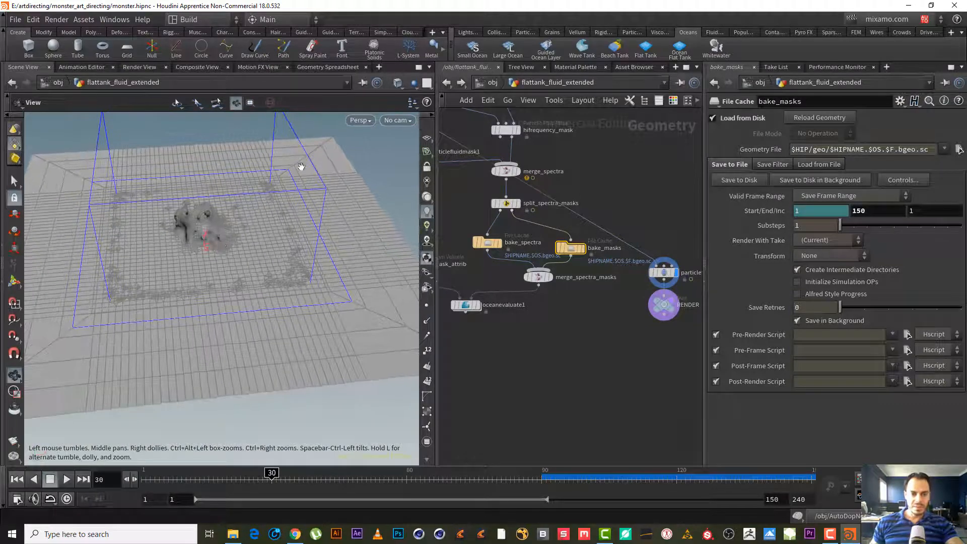
{"action": "right_click_drag", "start_coordinate": [203, 271], "coordinate": [288, 248]}
{"action": "left_click_drag", "start_coordinate": [289, 247], "coordinate": [244, 248]}
{"action": "right_click_drag", "start_coordinate": [244, 248], "coordinate": [277, 252]}
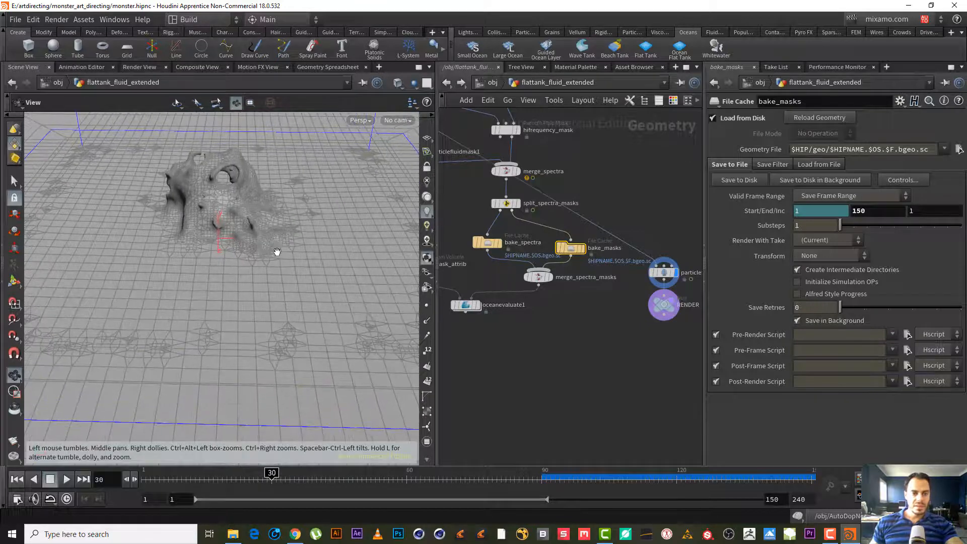
{"action": "mouse_move", "coordinate": [264, 245]}
{"action": "middle_mouse_down"}
{"action": "mouse_move", "coordinate": [293, 286]}
{"action": "mouse_move", "coordinate": [248, 268]}
{"action": "mouse_move", "coordinate": [250, 250]}
{"action": "middle_mouse_up"}
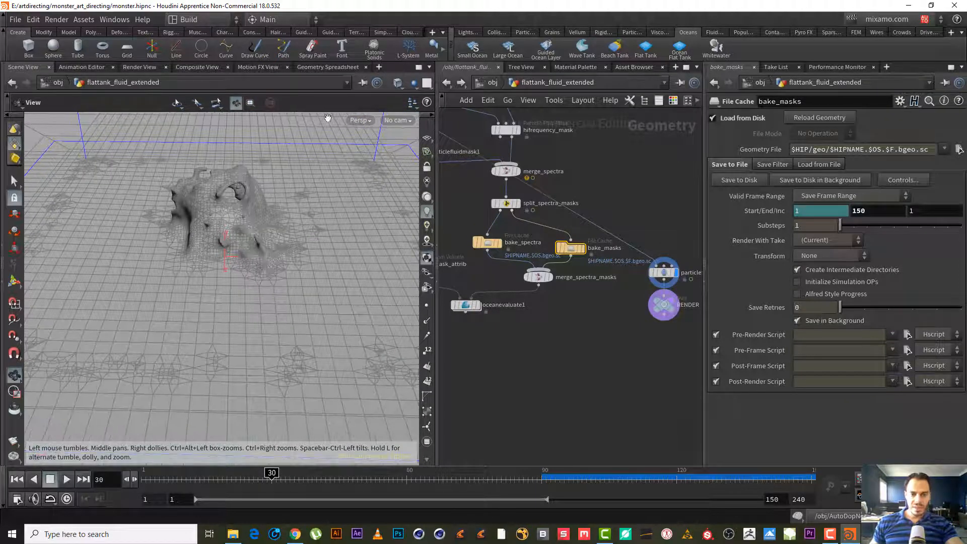
- Look through cam1 in the viewport to check the ocean framing from the camera
{"action": "left_click", "coordinate": [398, 121]}
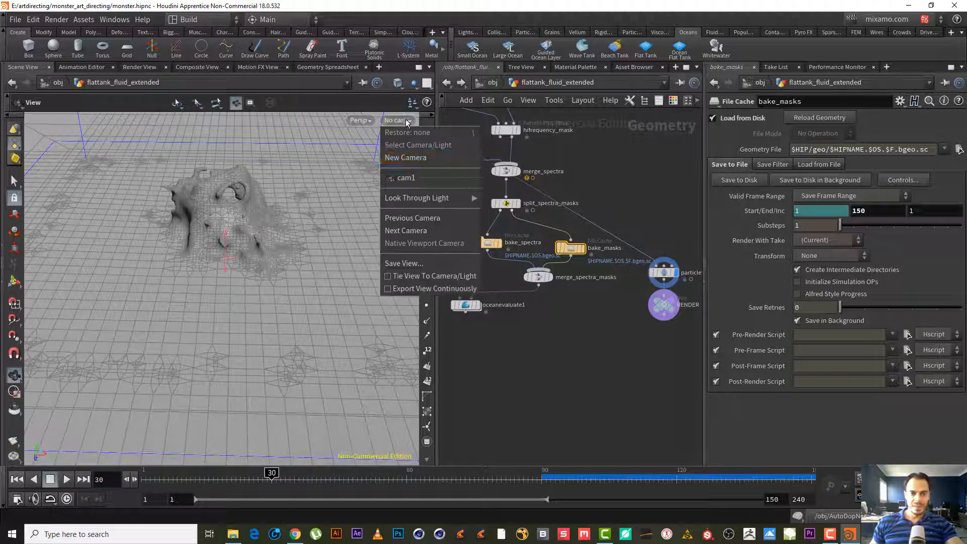
{"action": "left_click", "coordinate": [425, 177]}
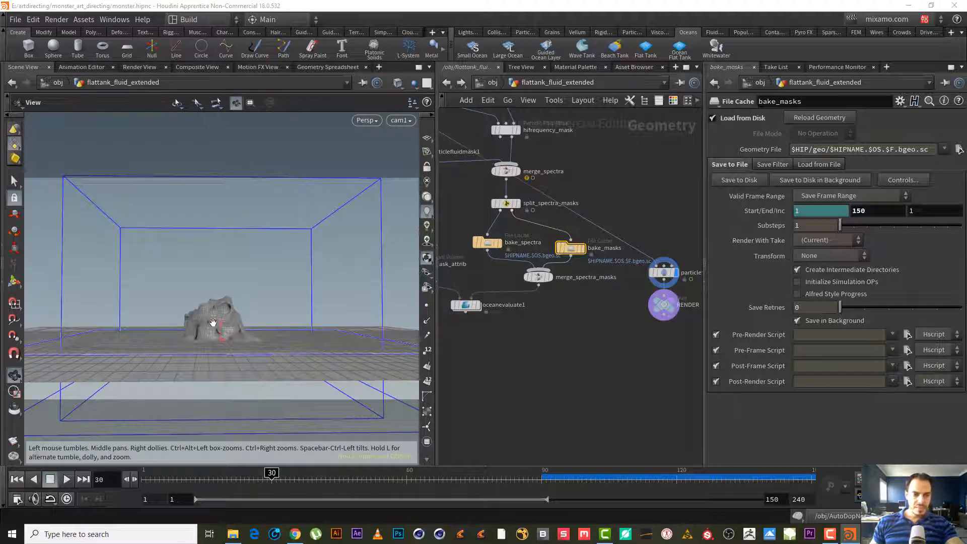
{"action": "right_click_drag", "start_coordinate": [213, 323], "coordinate": [298, 324]}
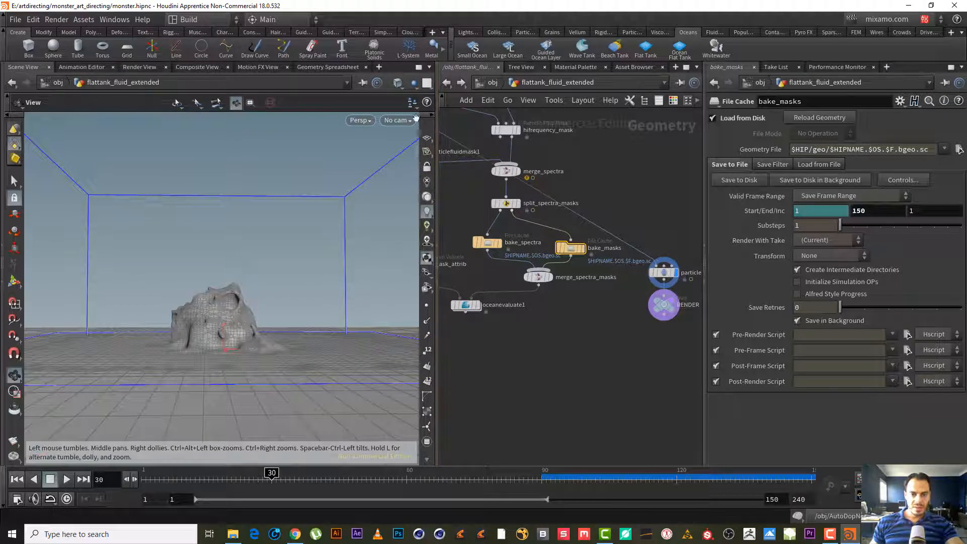
{"action": "left_click", "coordinate": [397, 120]}
{"action": "left_click", "coordinate": [418, 177]}
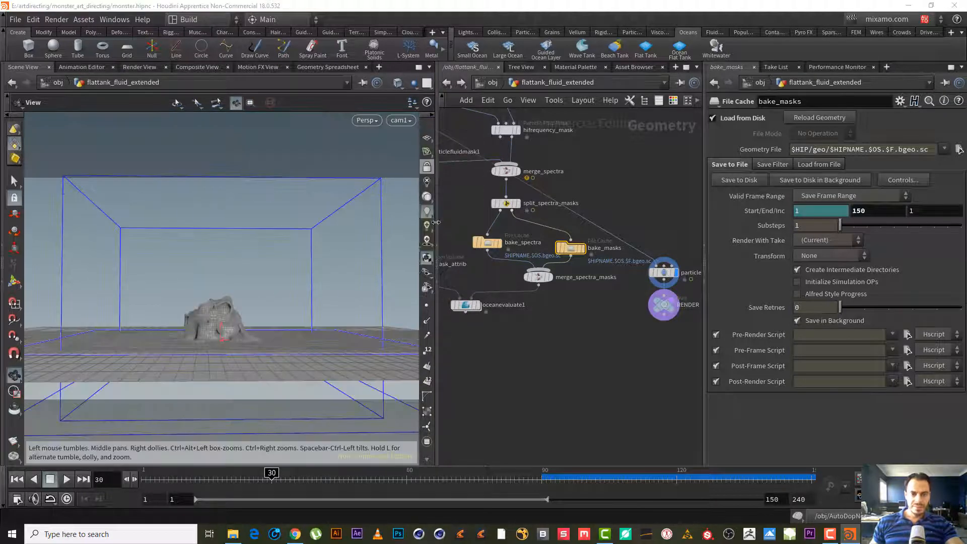
{"action": "left_click", "coordinate": [427, 167]}
{"action": "right_click_drag", "start_coordinate": [218, 339], "coordinate": [279, 355]}
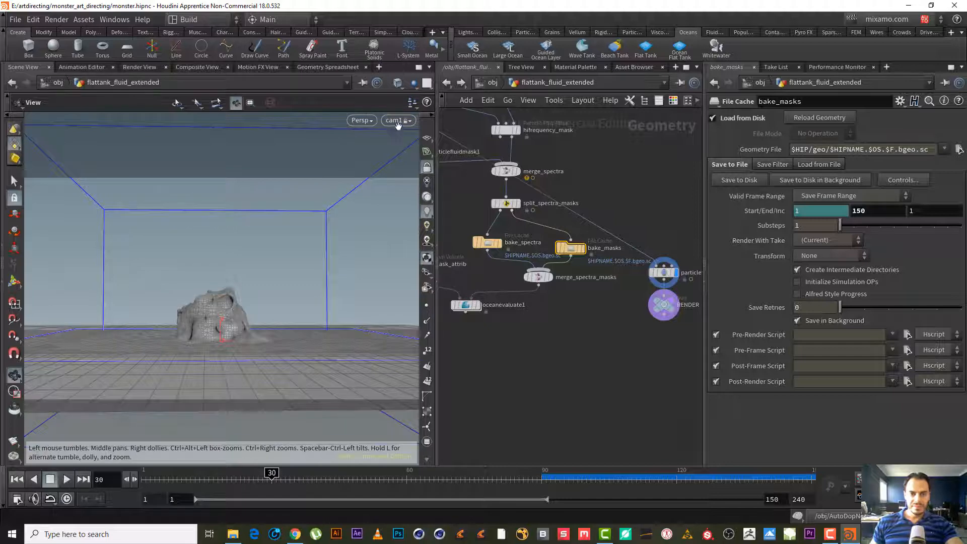
{"action": "left_click", "coordinate": [424, 170]}
{"action": "left_click_drag", "start_coordinate": [341, 182], "coordinate": [313, 244]}
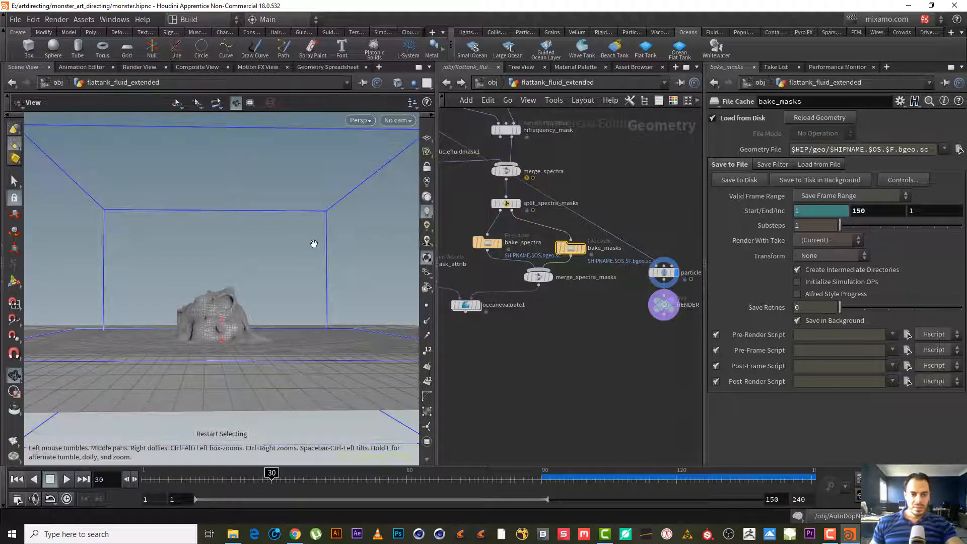
- Create a new camera from the viewport, lock it to the view, and frame the monster on the ocean tank
{"action": "left_click", "coordinate": [404, 122]}
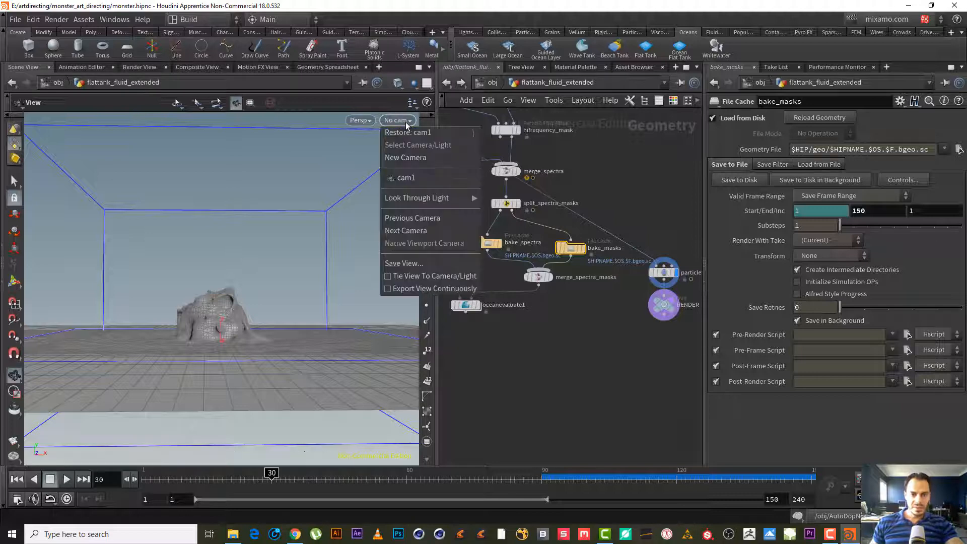
{"action": "left_click", "coordinate": [412, 152]}
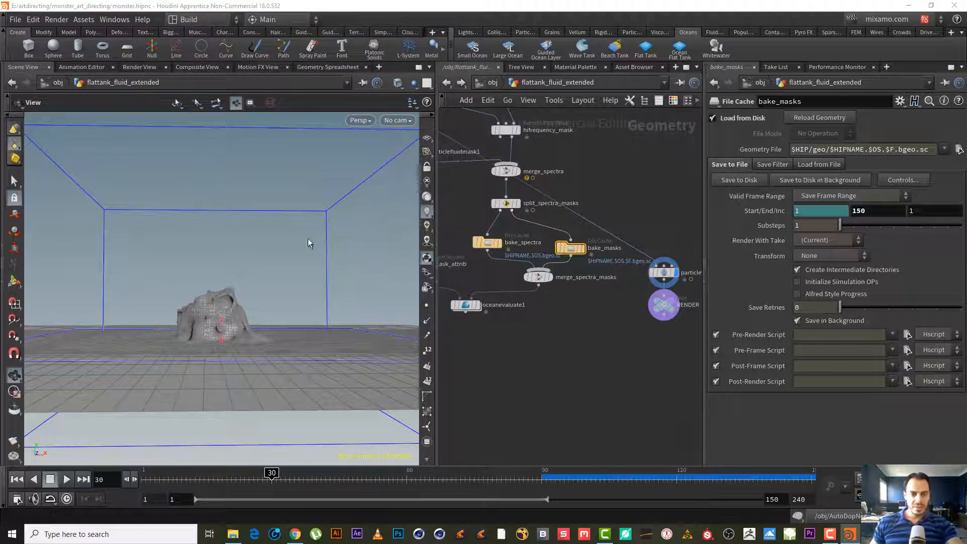
{"action": "left_click", "coordinate": [428, 167]}
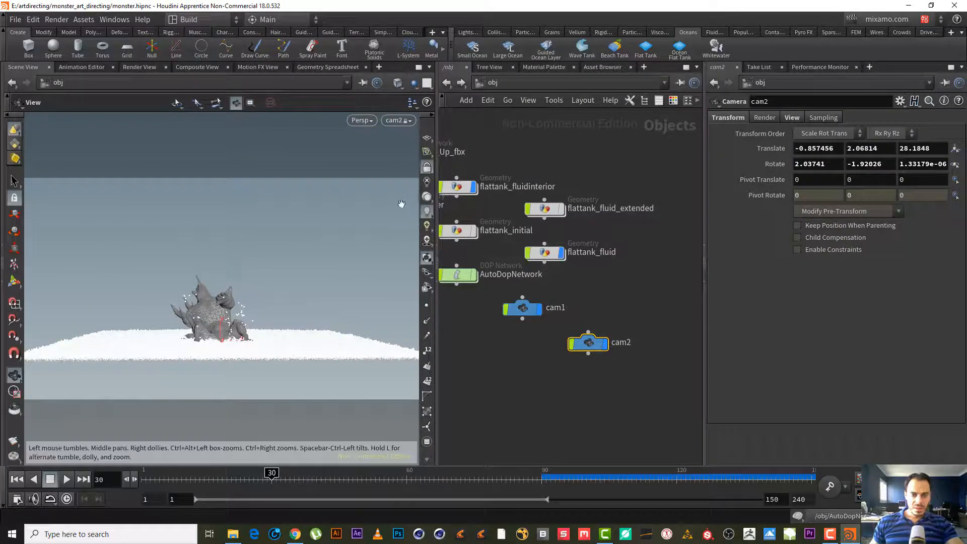
{"action": "left_click_drag", "start_coordinate": [238, 318], "coordinate": [315, 343]}
{"action": "middle_click_drag", "start_coordinate": [315, 342], "coordinate": [331, 289]}
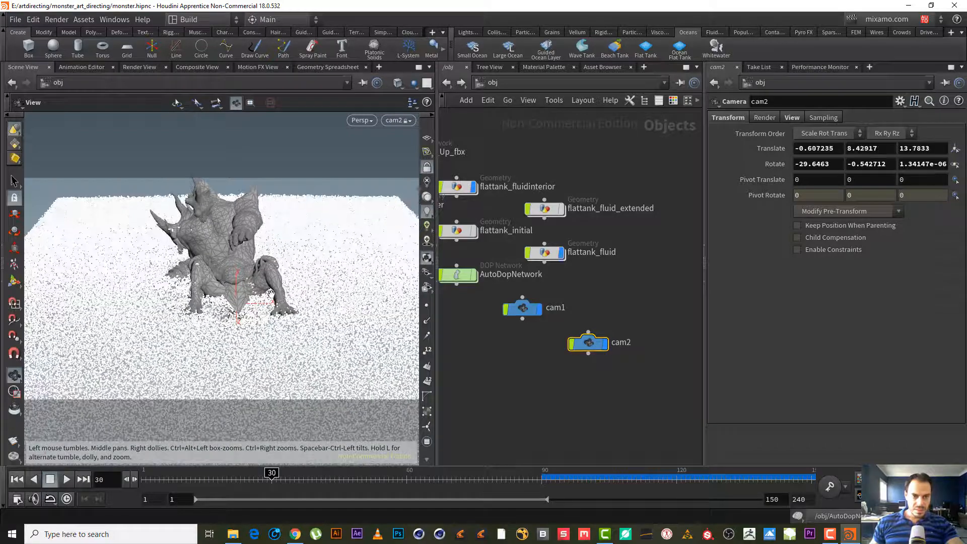
{"action": "right_click_drag", "start_coordinate": [302, 305], "coordinate": [269, 310]}
{"action": "left_click_drag", "start_coordinate": [270, 310], "coordinate": [264, 299]}
{"action": "middle_click_drag", "start_coordinate": [264, 298], "coordinate": [237, 308]}
{"action": "left_click_drag", "start_coordinate": [236, 307], "coordinate": [247, 316]}
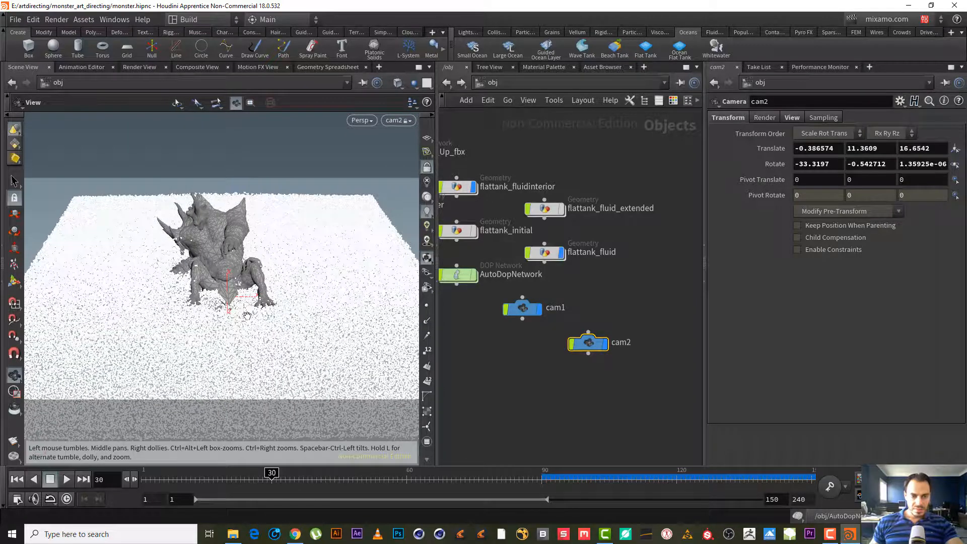
{"action": "left_click", "coordinate": [428, 166]}
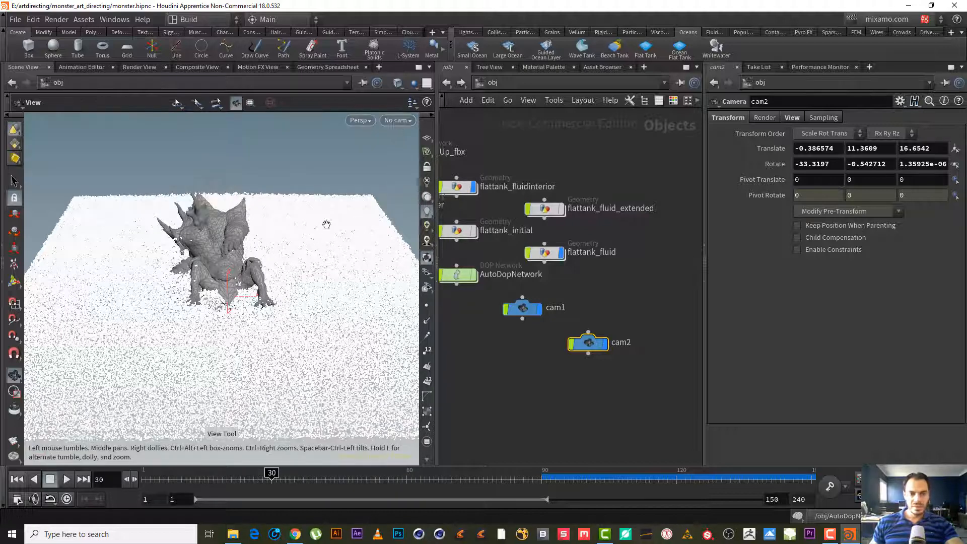
{"action": "left_click", "coordinate": [397, 120]}
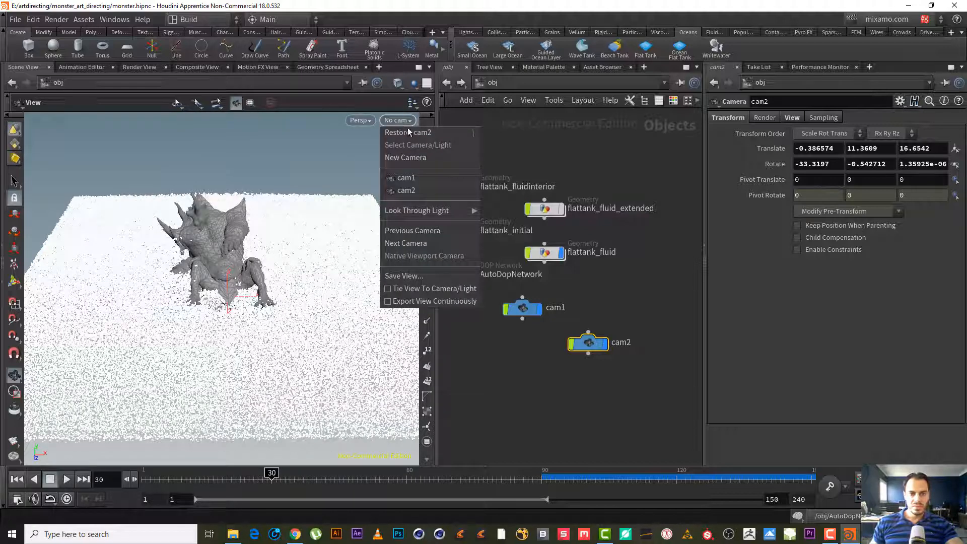
{"action": "left_click", "coordinate": [546, 147]}
{"action": "scroll", "coordinate": [278, 289], "scroll_direction": "down", "scroll_amount": 3}
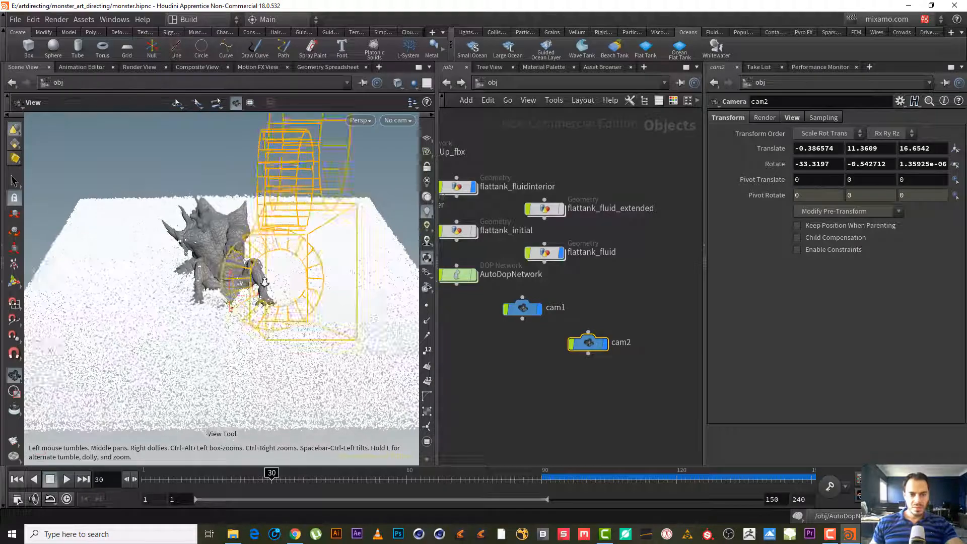
{"action": "scroll", "coordinate": [277, 280], "scroll_direction": "up", "scroll_amount": 4}
{"action": "left_click_drag", "start_coordinate": [245, 287], "coordinate": [227, 283]}
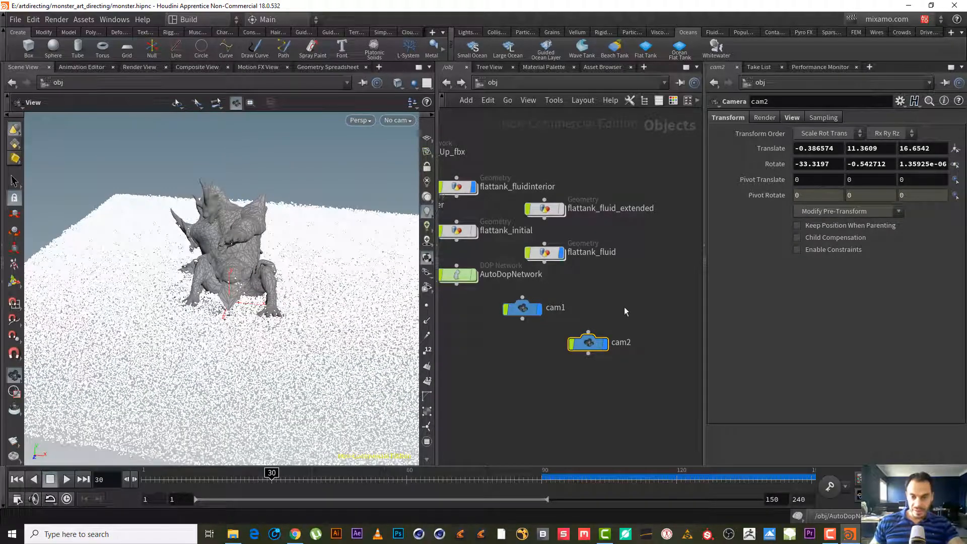
- Follow flattank_fluidinterior's object merge to the flattank_fluid RENDER node and examine its fluid surface
{"action": "middle_click_drag", "start_coordinate": [591, 281], "coordinate": [676, 295]}
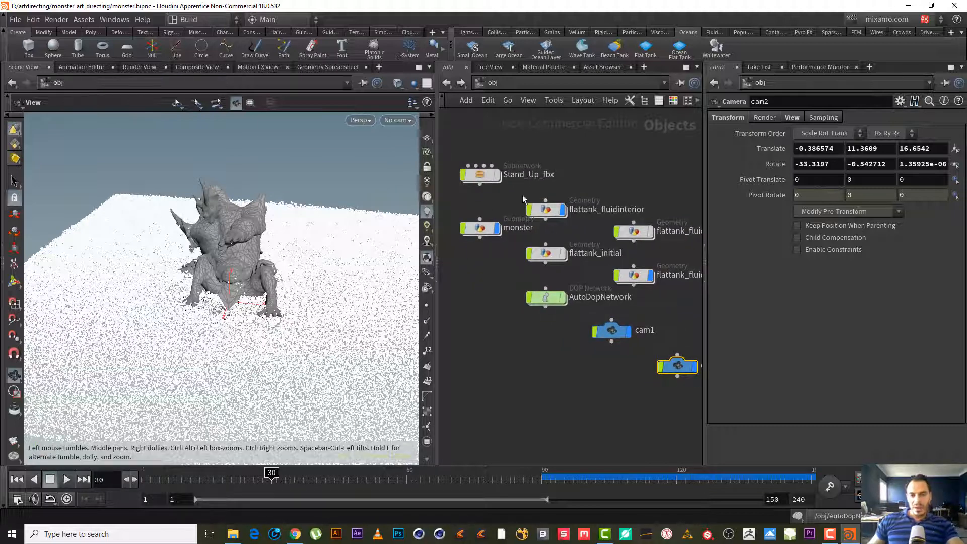
{"action": "middle_click_drag", "start_coordinate": [548, 330], "coordinate": [541, 387]}
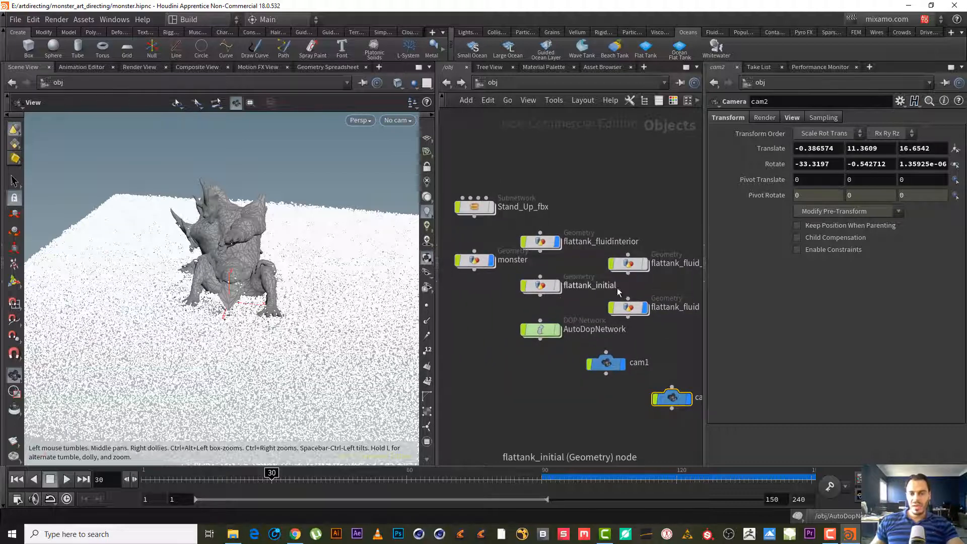
{"action": "double_click", "coordinate": [543, 247]}
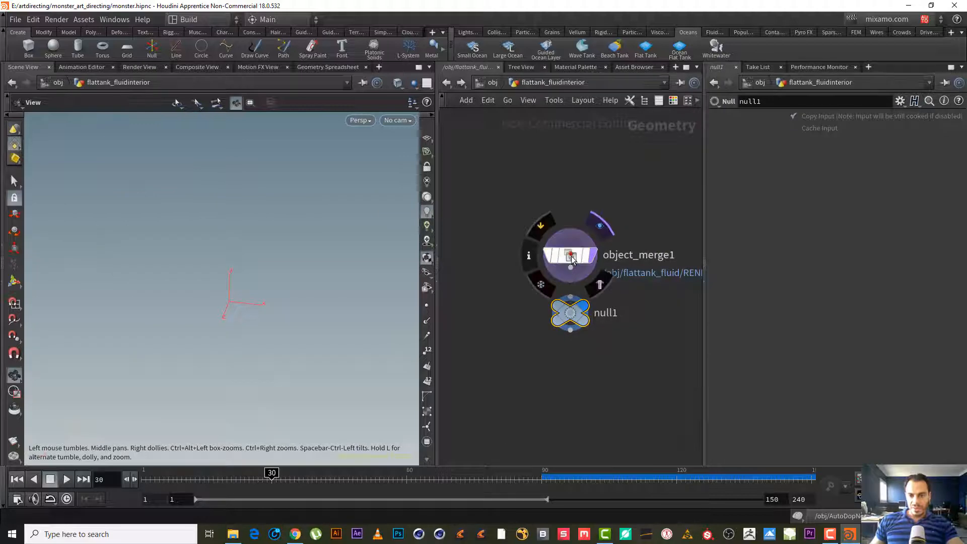
{"action": "left_click", "coordinate": [571, 257]}
{"action": "left_click", "coordinate": [942, 148]}
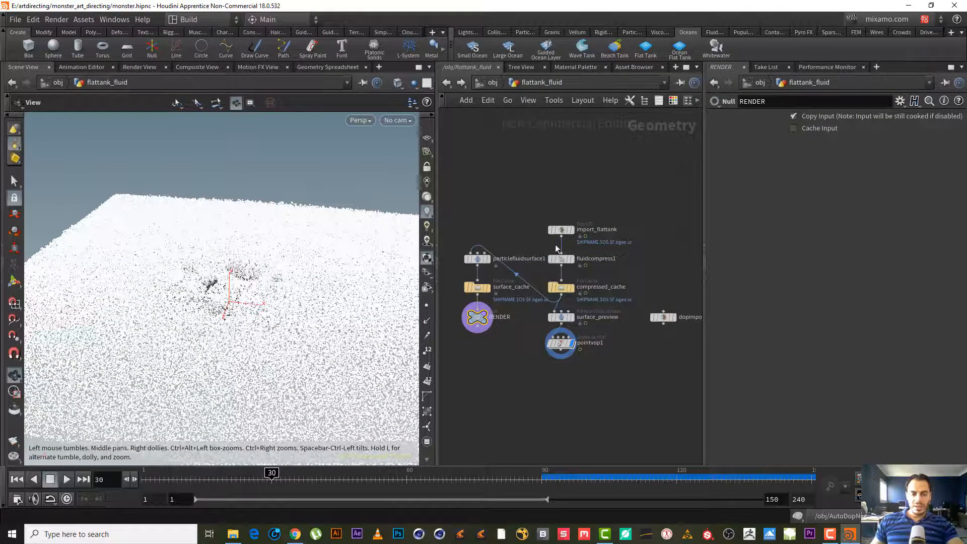
{"action": "right_click_drag", "start_coordinate": [297, 276], "coordinate": [266, 301]}
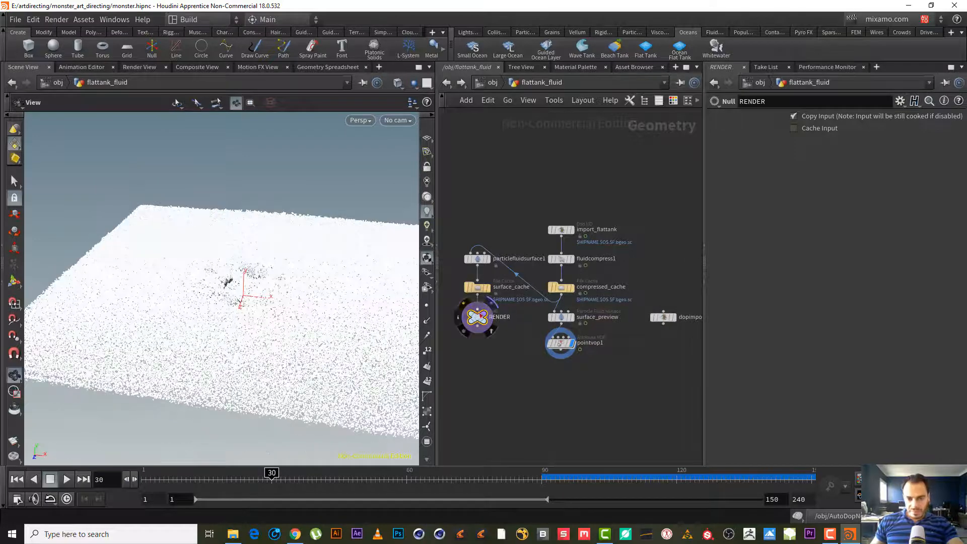
{"action": "left_click", "coordinate": [489, 259]}
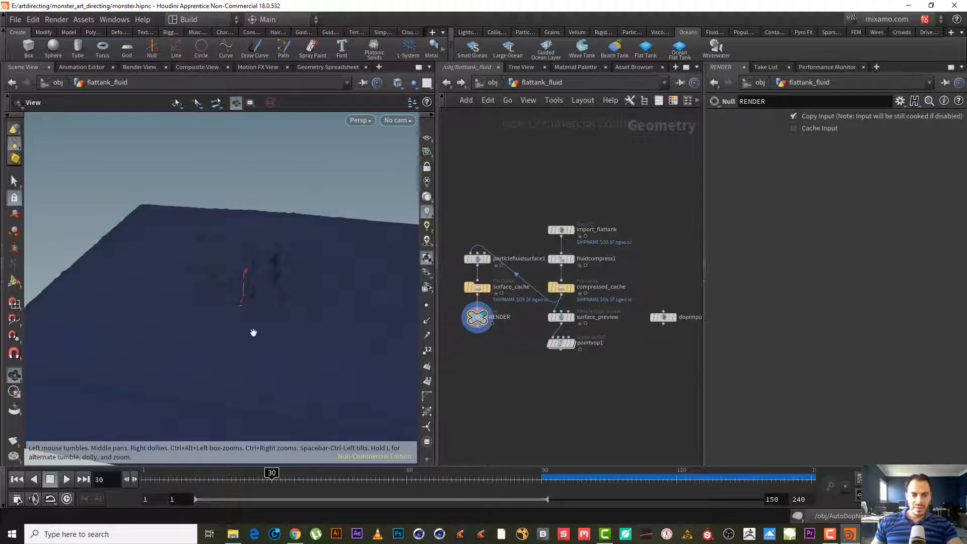
{"action": "left_click_drag", "start_coordinate": [255, 333], "coordinate": [258, 370]}
{"action": "middle_click_drag", "start_coordinate": [257, 370], "coordinate": [222, 309]}
{"action": "right_click_drag", "start_coordinate": [242, 304], "coordinate": [404, 233]}
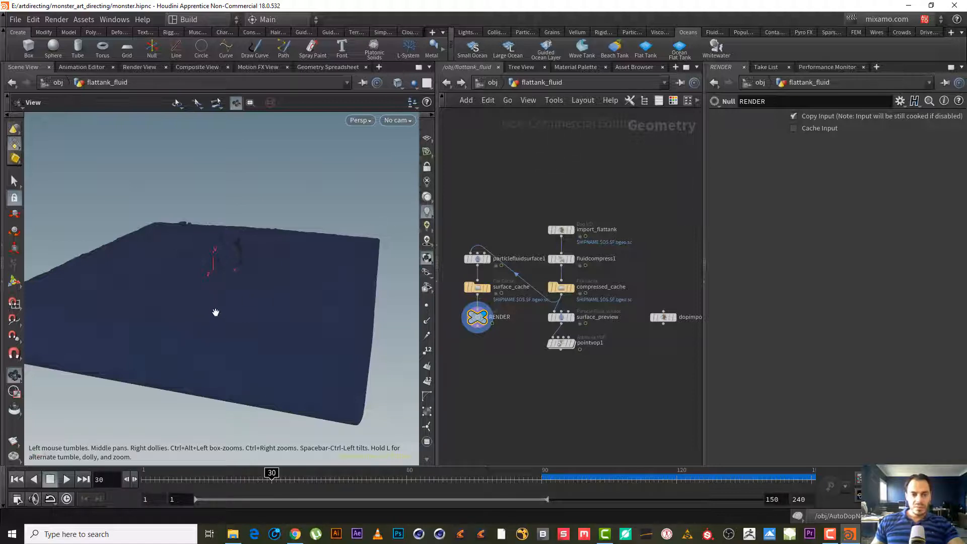
{"action": "left_click_drag", "start_coordinate": [216, 312], "coordinate": [370, 344]}
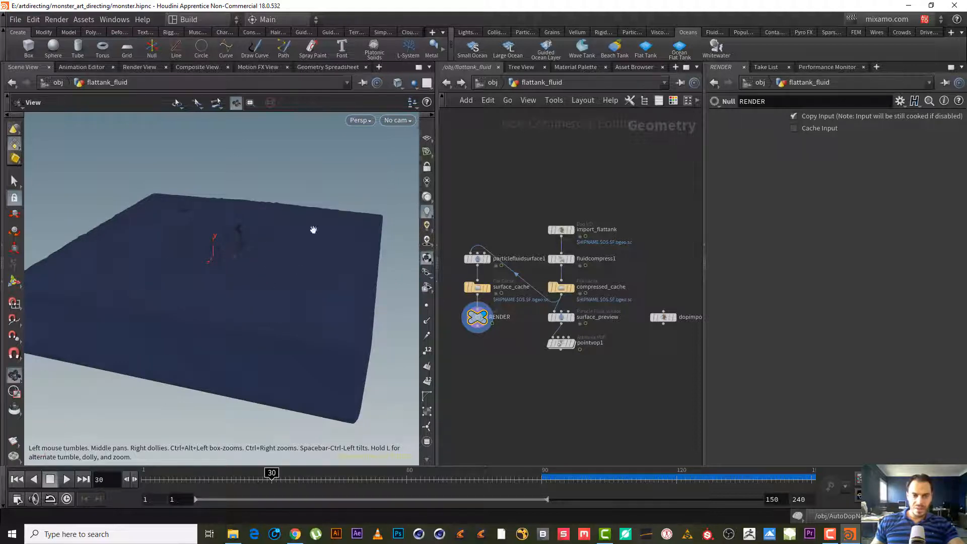
{"action": "left_click_drag", "start_coordinate": [238, 302], "coordinate": [243, 326]}
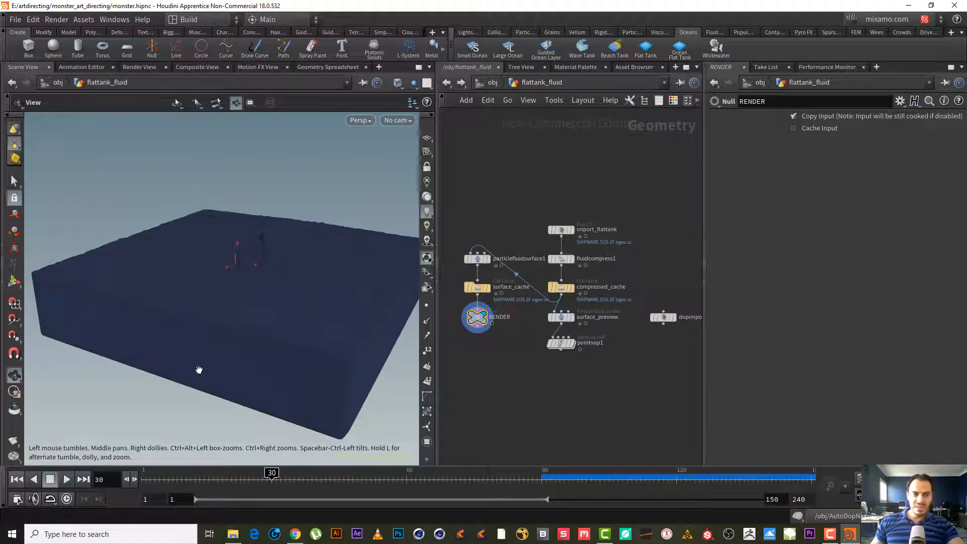
- Point flattank_fluidinterior's object merge at the RENDER node inside flattank_fluid_extended
{"action": "left_click", "coordinate": [447, 83]}
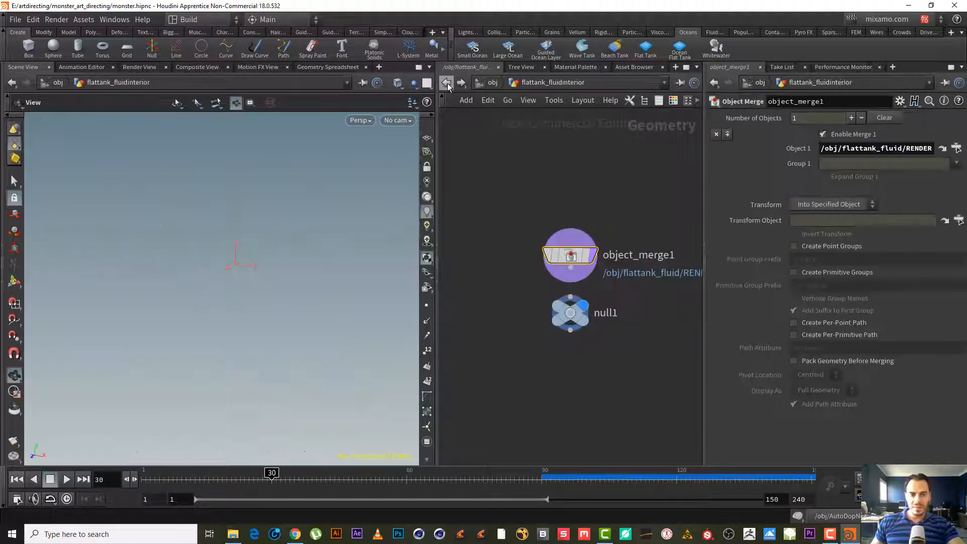
{"action": "left_click", "coordinate": [491, 83]}
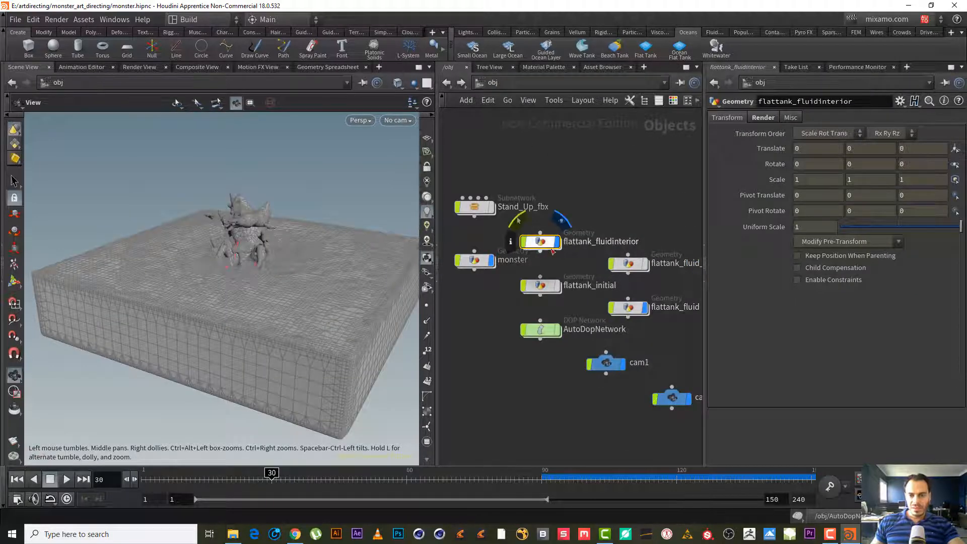
{"action": "double_click", "coordinate": [549, 243]}
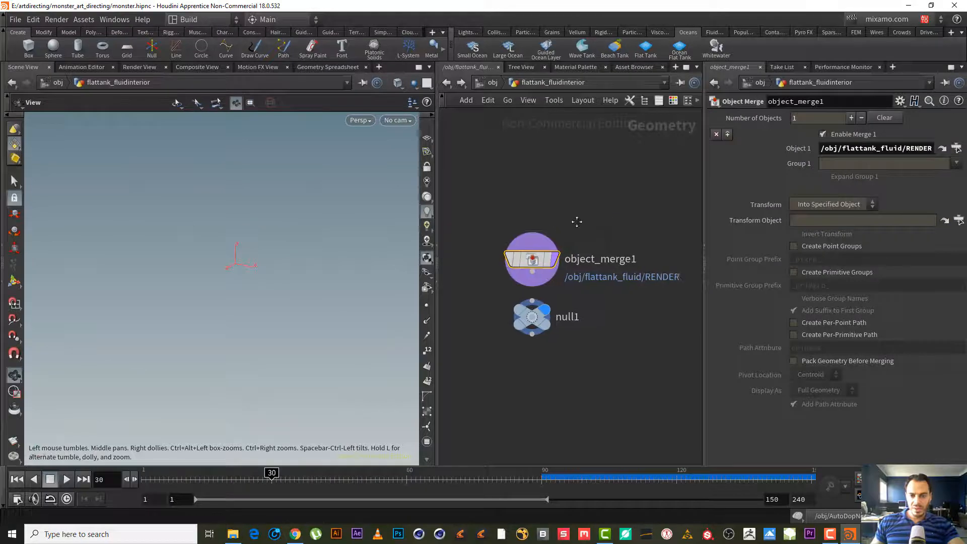
{"action": "left_click_drag", "start_coordinate": [579, 221], "coordinate": [462, 267]}
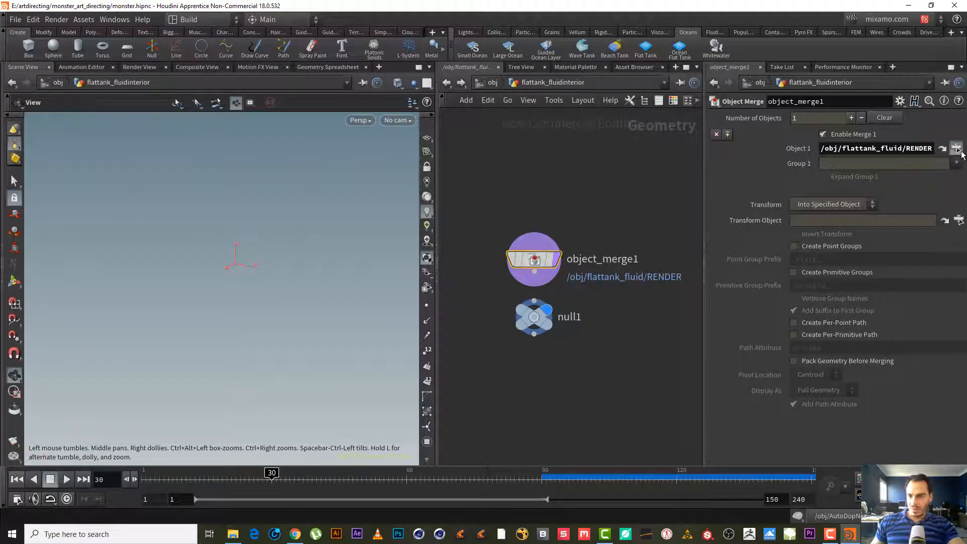
{"action": "left_click", "coordinate": [956, 148]}
{"action": "left_click", "coordinate": [835, 119]}
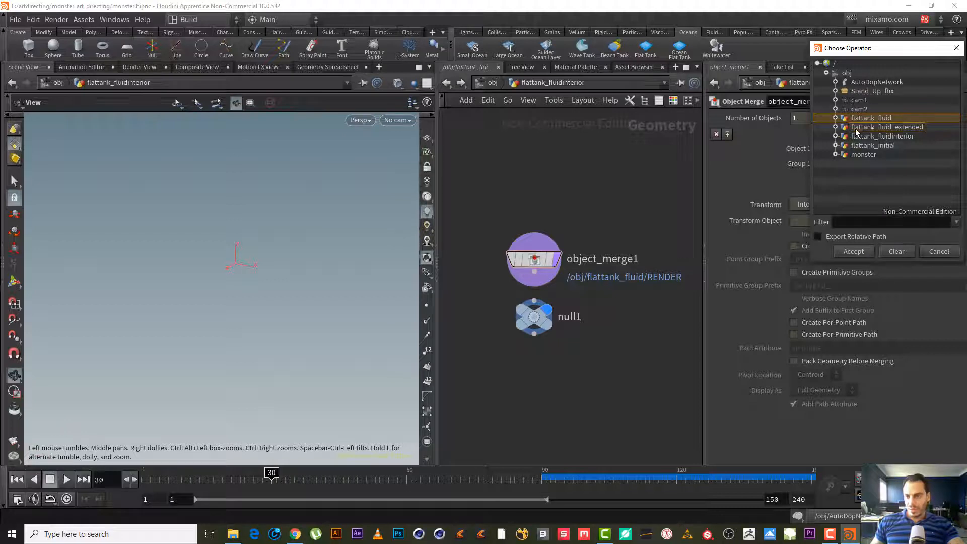
{"action": "left_click", "coordinate": [856, 129]}
{"action": "left_click", "coordinate": [835, 128]}
{"action": "double_click", "coordinate": [874, 137]}
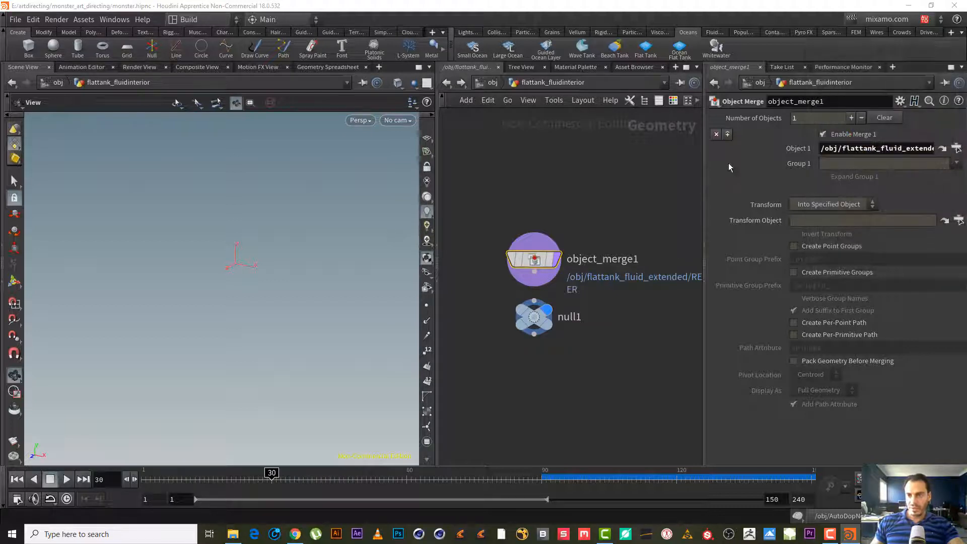
- Display the object merge's output and orbit the viewport to inspect the merged ocean fluid surface
{"action": "left_click", "coordinate": [559, 261]}
{"action": "left_click_drag", "start_coordinate": [270, 266], "coordinate": [249, 274]}
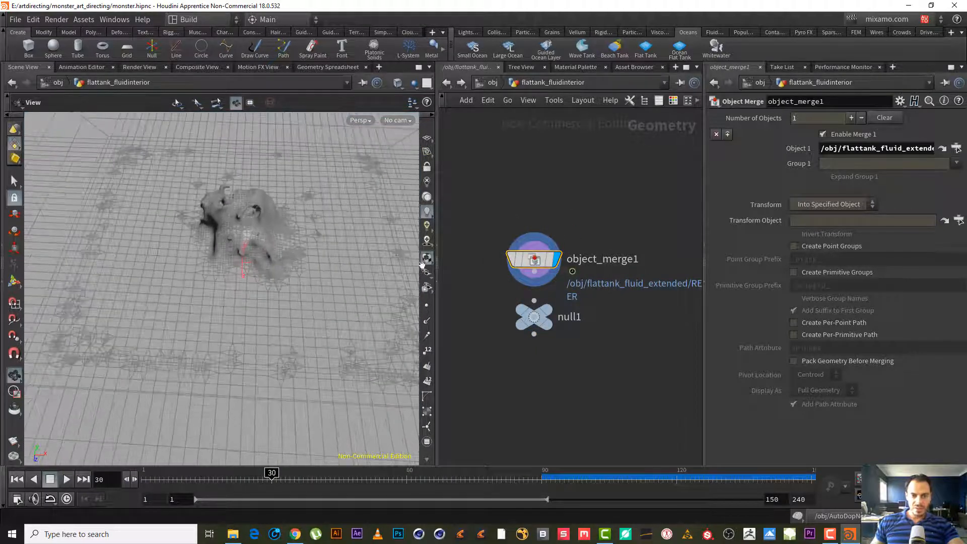
{"action": "mouse_move", "coordinate": [560, 257]}
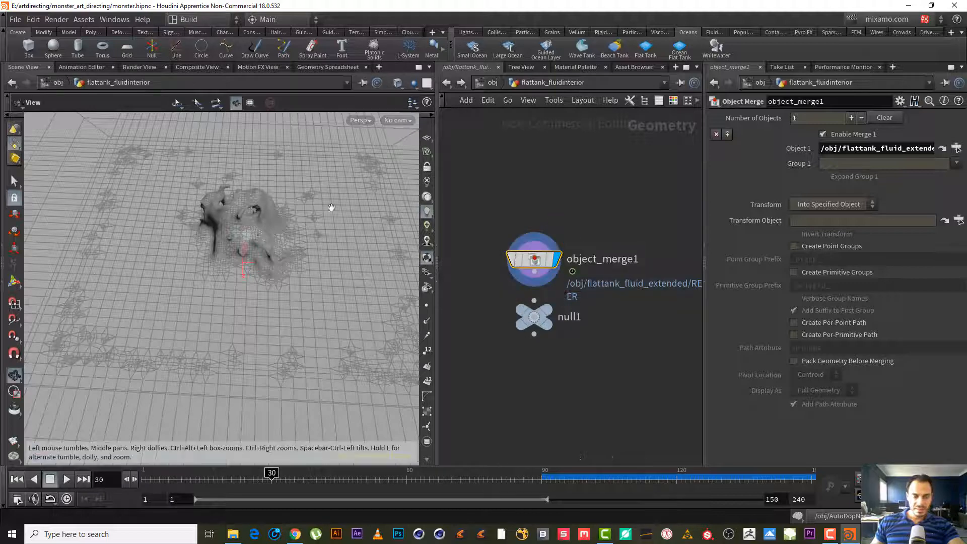
{"action": "left_click_drag", "start_coordinate": [247, 241], "coordinate": [259, 211]}
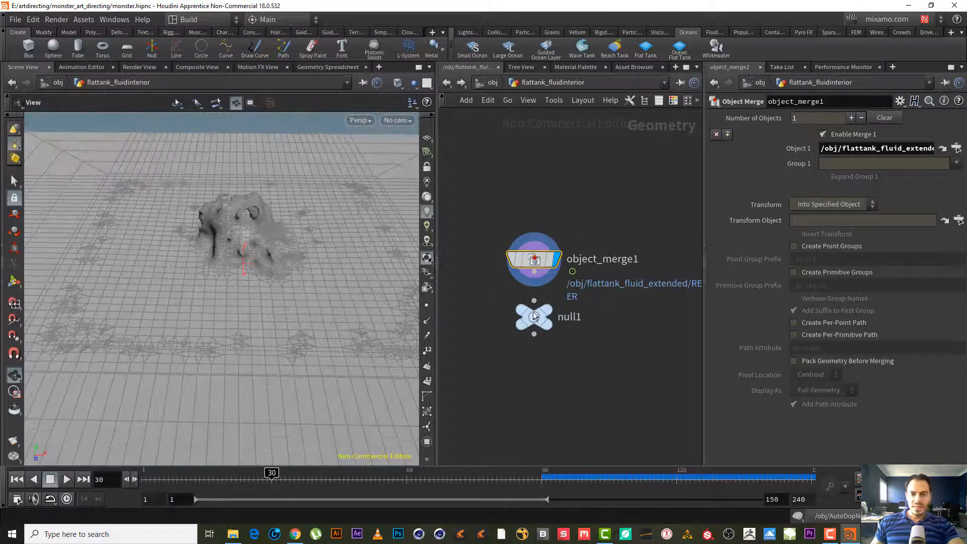
- Append an Extrude Volume node below the object merge and display it to give the surface thickness
{"action": "left_click_drag", "start_coordinate": [533, 314], "coordinate": [517, 389]}
{"action": "left_click_drag", "start_coordinate": [255, 368], "coordinate": [196, 216]}
{"action": "left_click", "coordinate": [535, 272]}
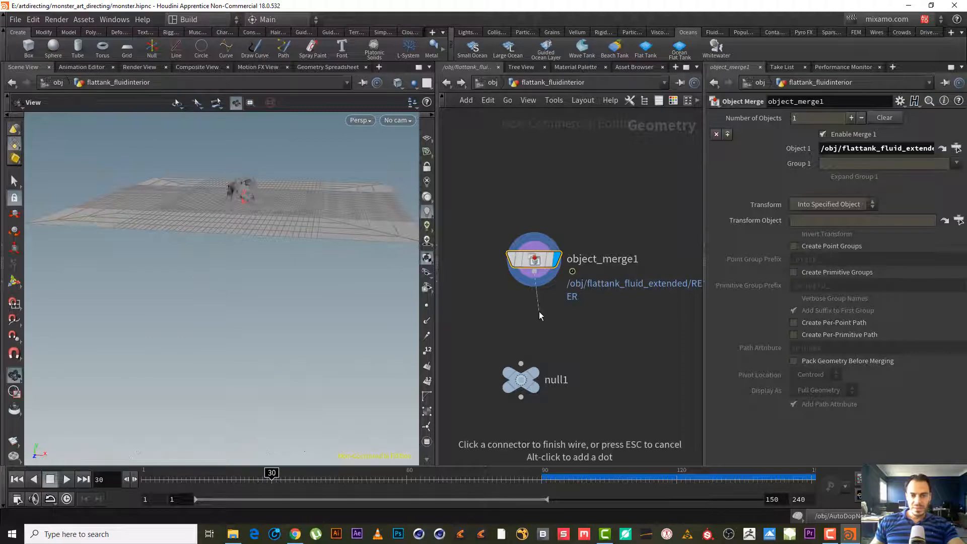
{"action": "key", "text": "Tab"}
{"action": "type", "text": "ex v"}
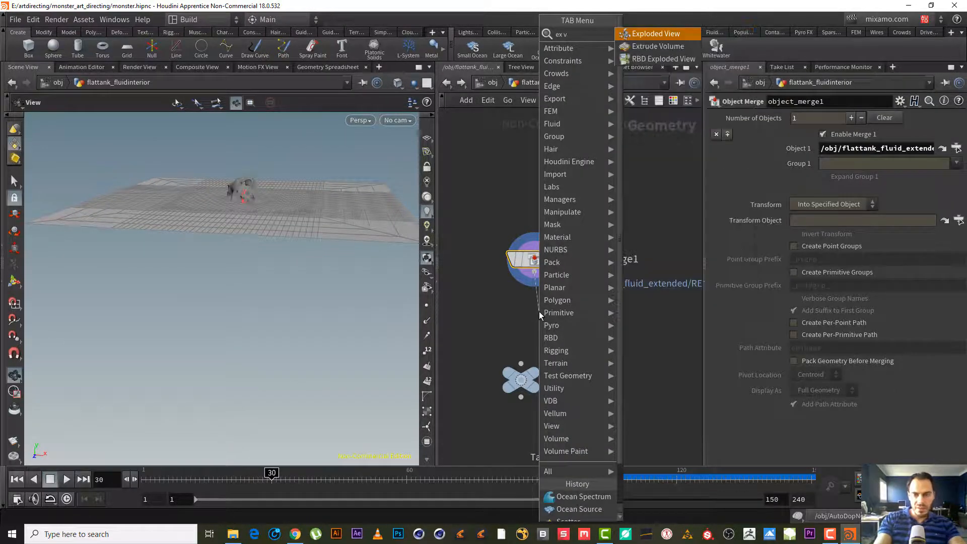
{"action": "key", "text": "Down"}
{"action": "key", "text": "Return"}
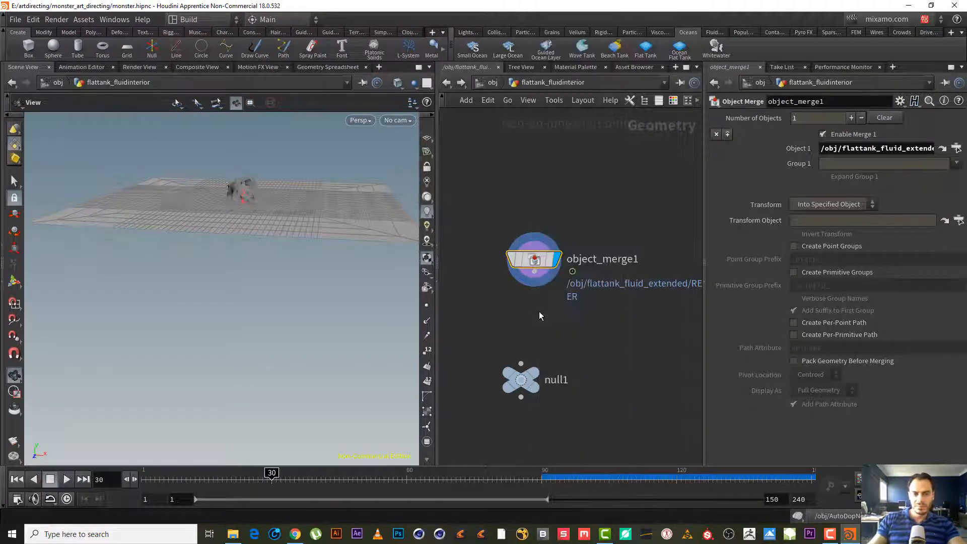
{"action": "left_click", "coordinate": [538, 311]}
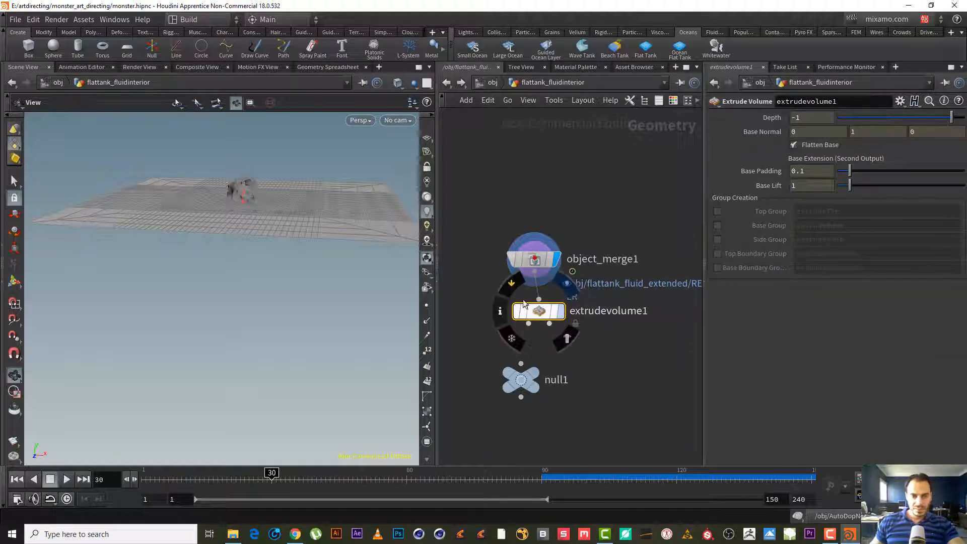
{"action": "left_click", "coordinate": [561, 312]}
{"action": "left_click_drag", "start_coordinate": [170, 238], "coordinate": [244, 234]}
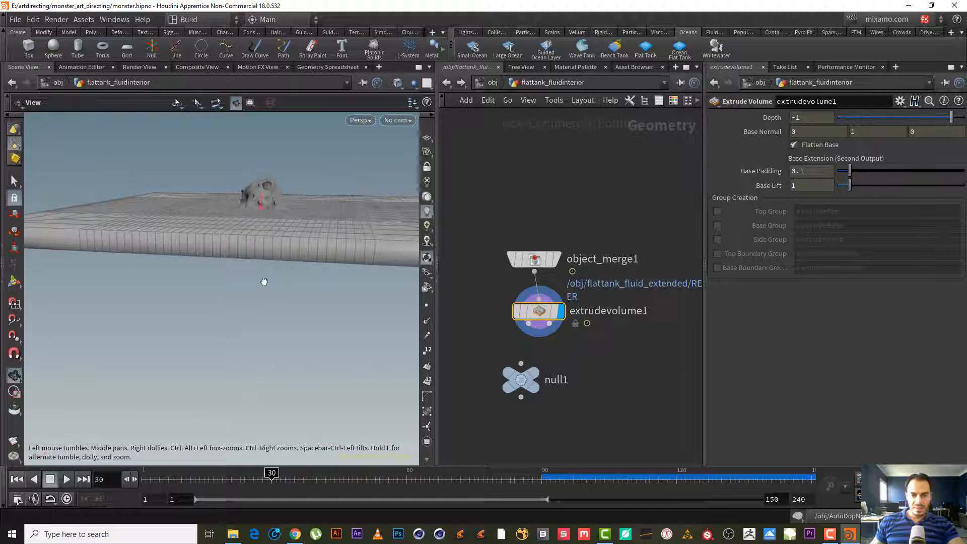
{"action": "middle_click_drag", "start_coordinate": [287, 260], "coordinate": [243, 328]}
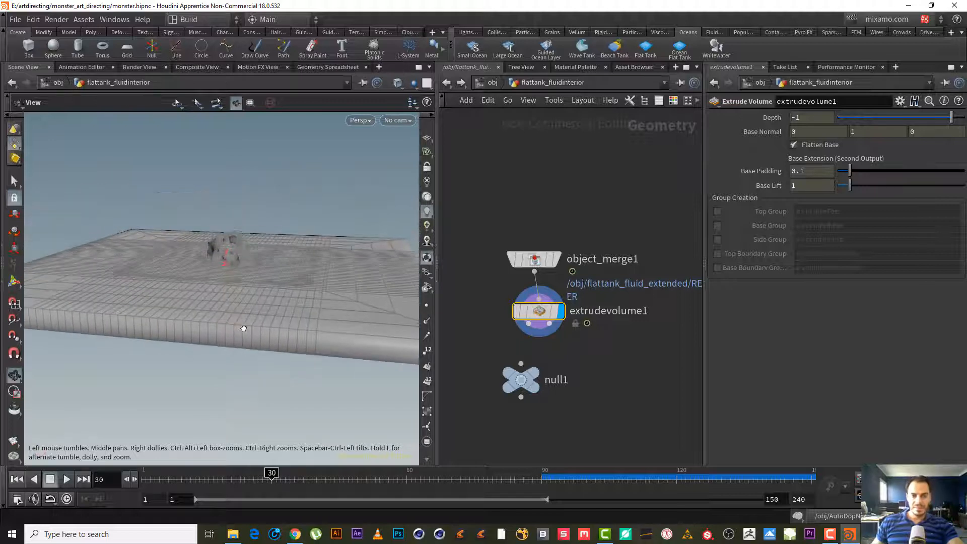
- Move the null under the extrude volume node and wire the extrude volume's output into it
{"action": "middle_click_drag", "start_coordinate": [573, 353], "coordinate": [536, 276]}
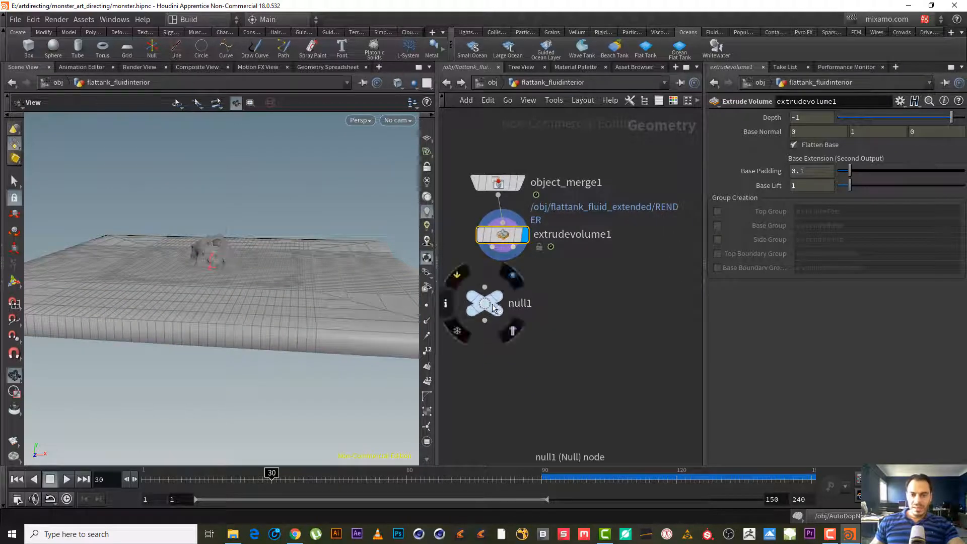
{"action": "left_click_drag", "start_coordinate": [494, 301], "coordinate": [516, 339]}
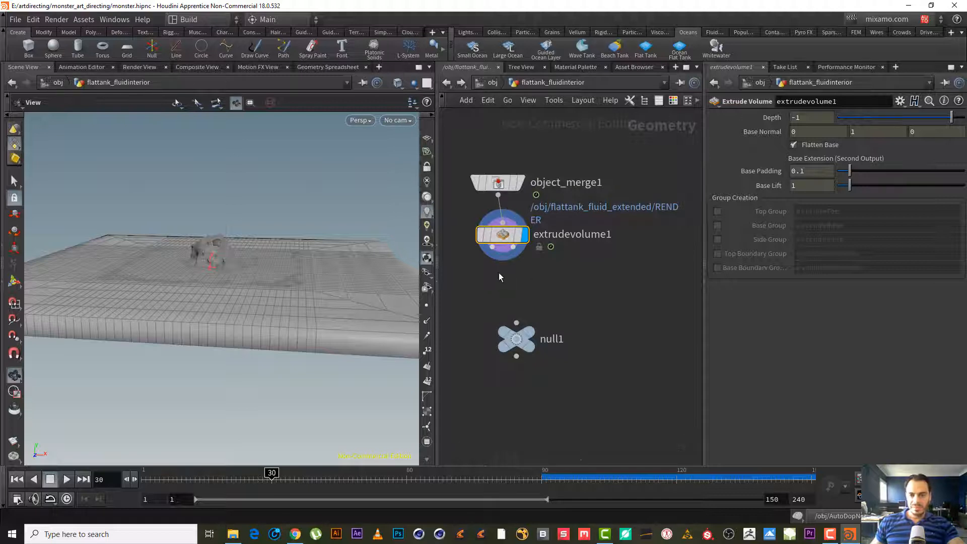
{"action": "left_click_drag", "start_coordinate": [581, 288], "coordinate": [501, 410]}
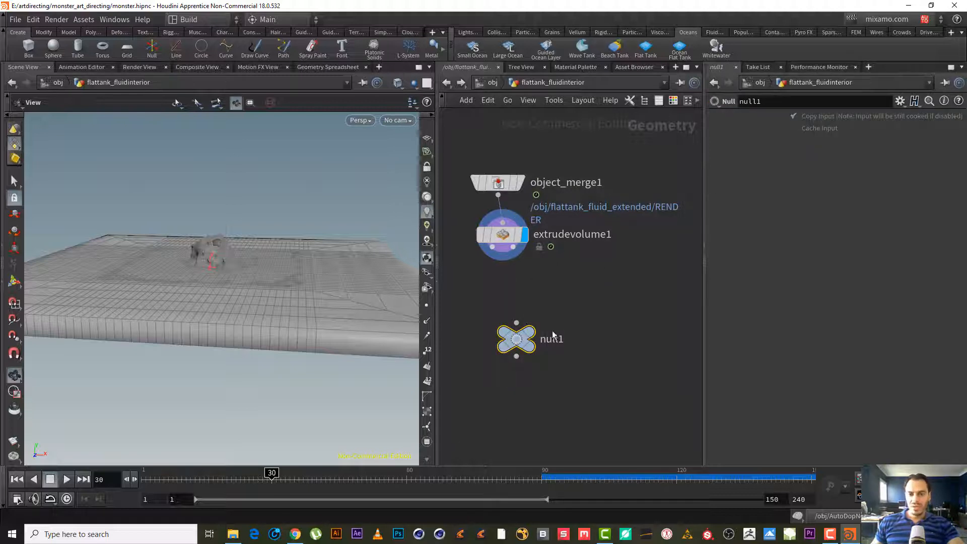
{"action": "left_click", "coordinate": [528, 293]}
{"action": "middle_click_drag", "start_coordinate": [544, 282], "coordinate": [542, 274]}
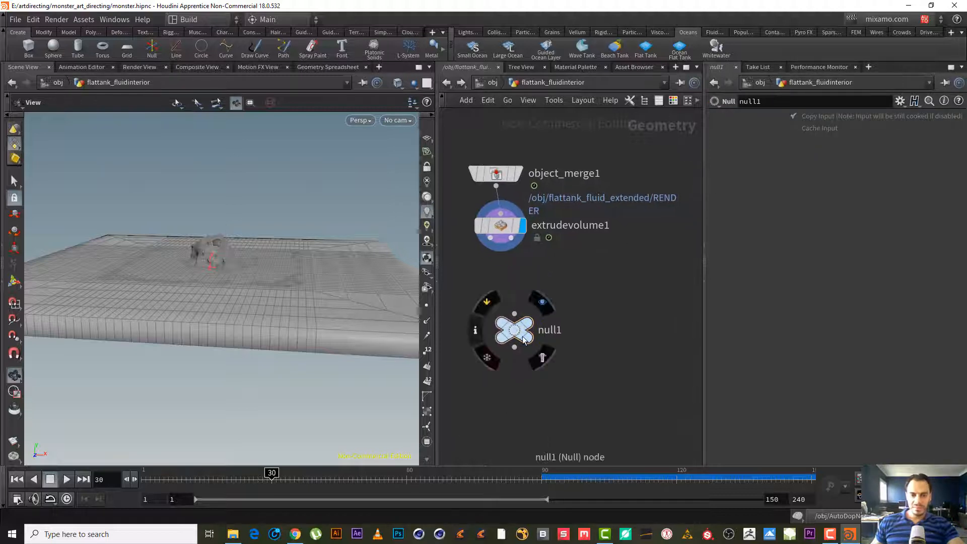
{"action": "left_click_drag", "start_coordinate": [515, 325], "coordinate": [501, 283]}
{"action": "left_click_drag", "start_coordinate": [490, 238], "coordinate": [501, 272]}
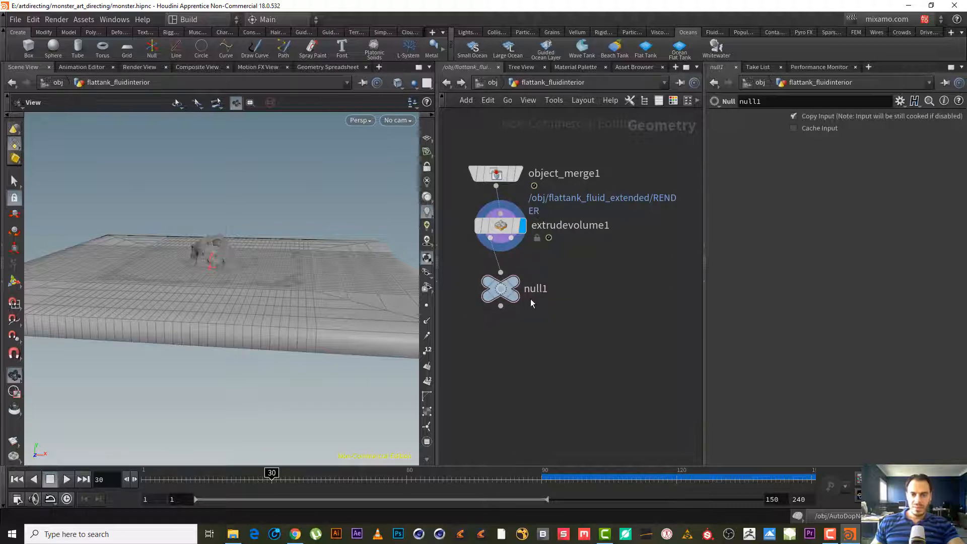
- Rename the null node to OUT_INTEROIR
{"action": "double_click", "coordinate": [534, 290]}
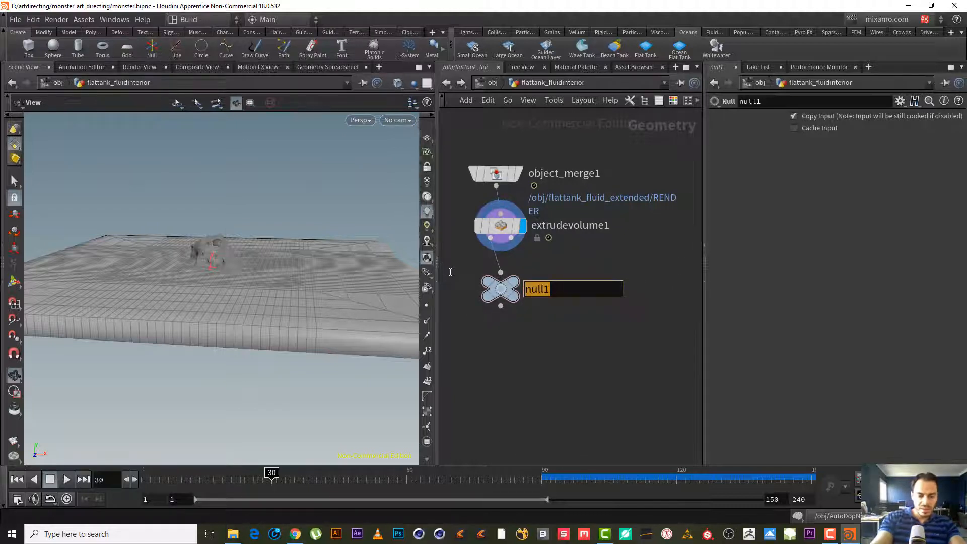
{"action": "type", "text": "OUT_INTEROIR"}
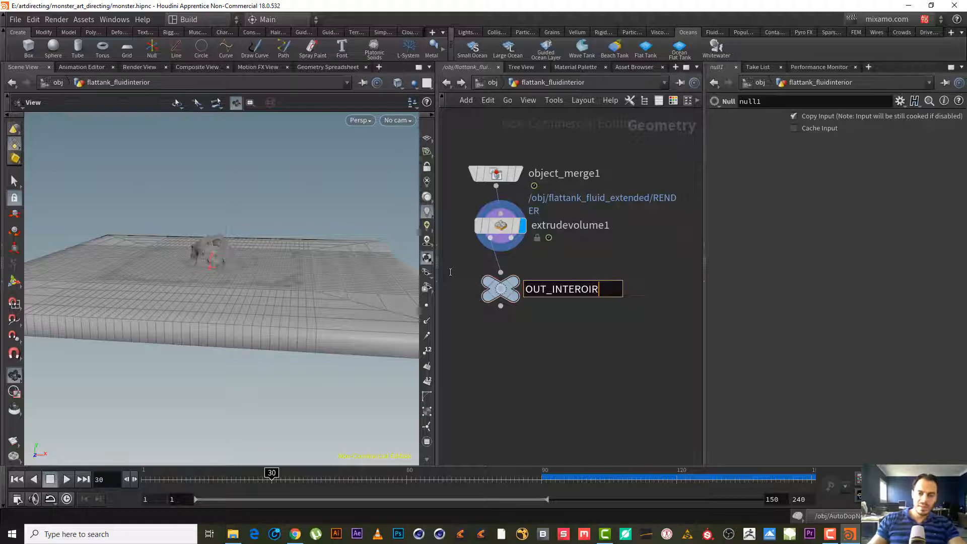
{"action": "key", "text": "Return"}
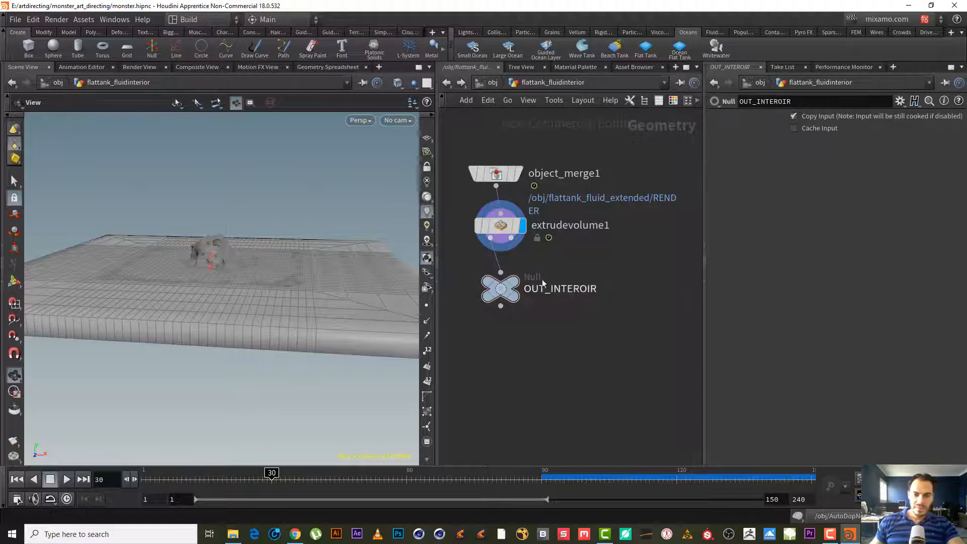
- Set OUT_INTEROIR as the displayed node and orbit the viewport to check the extruded tank surface
{"action": "left_click", "coordinate": [513, 282]}
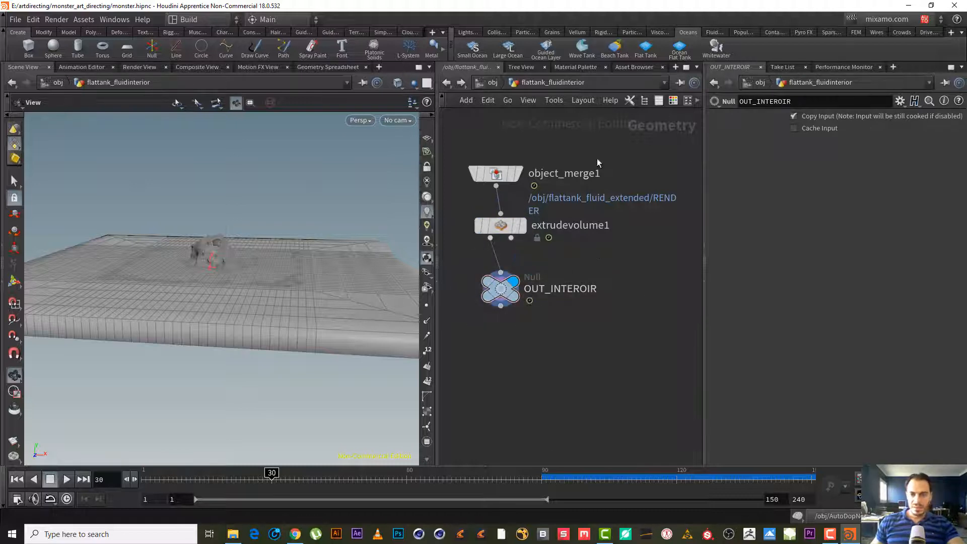
{"action": "middle_click_drag", "start_coordinate": [620, 258], "coordinate": [632, 294]}
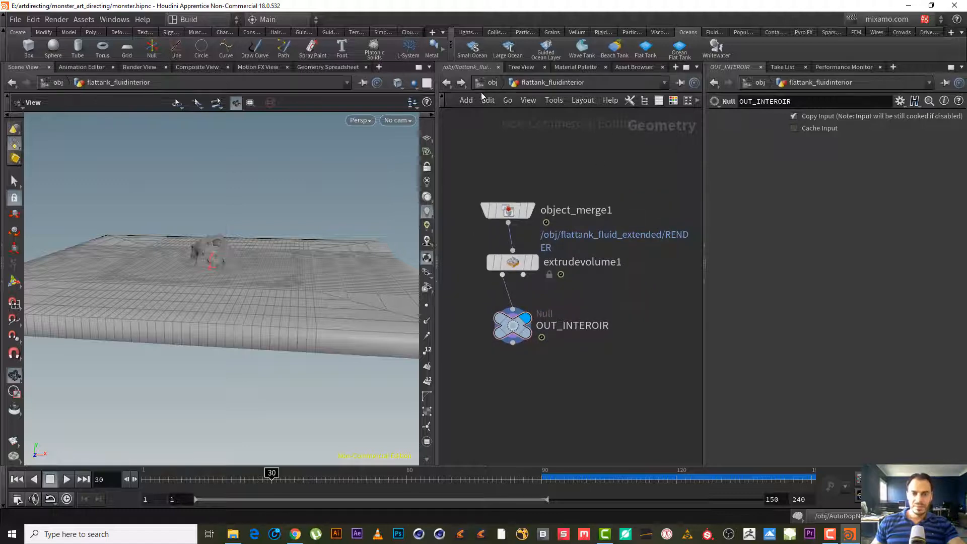
{"action": "left_click", "coordinate": [512, 322]}
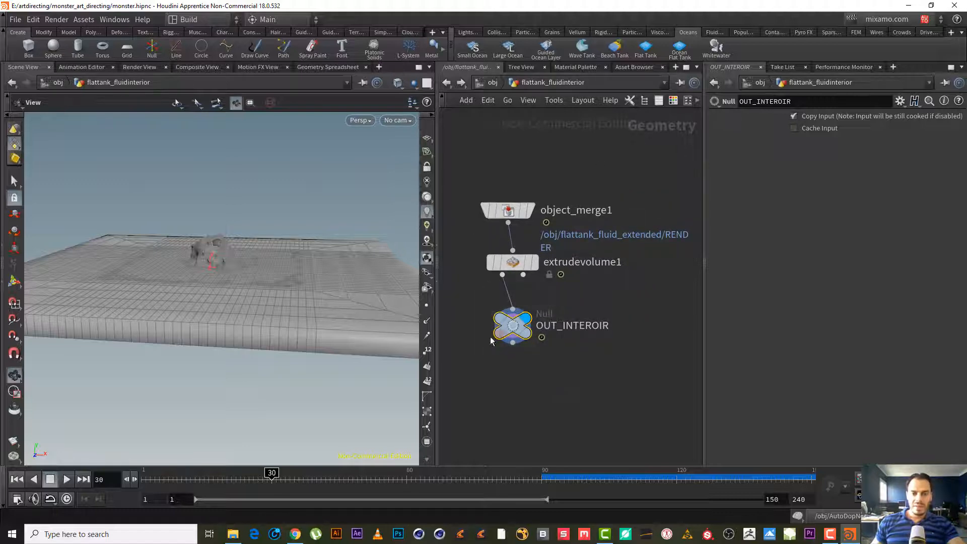
{"action": "left_click_drag", "start_coordinate": [264, 286], "coordinate": [453, 321]}
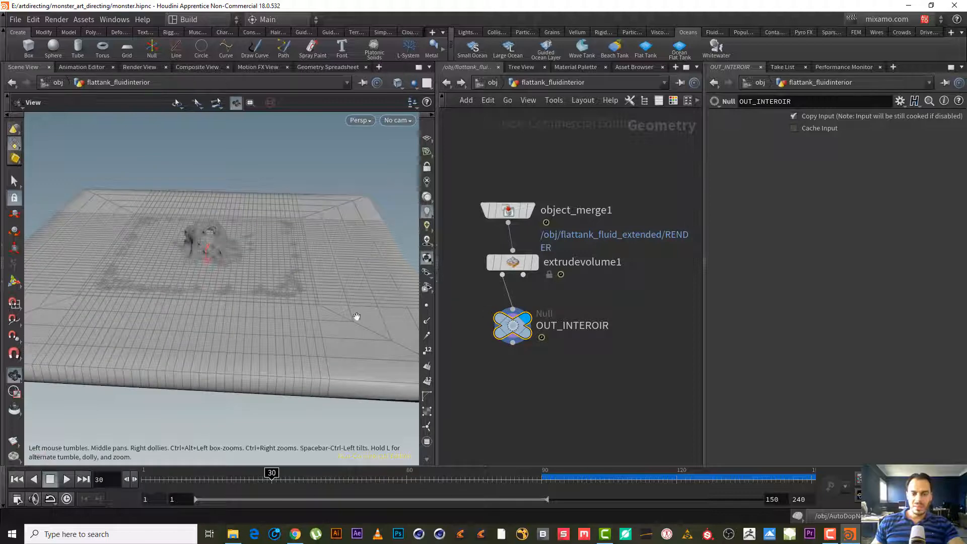